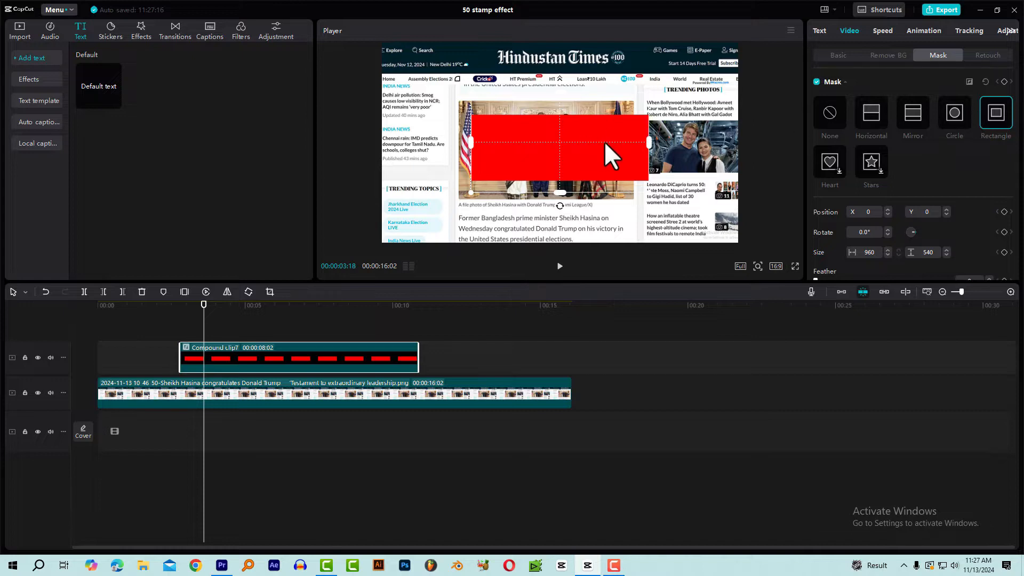
Invert the red rectangle clip's mask and resize it to about 1299 by 309, leaving only a thin red frame.
{"action": "left_click_drag", "start_coordinate": [469, 190], "coordinate": [473, 188]}
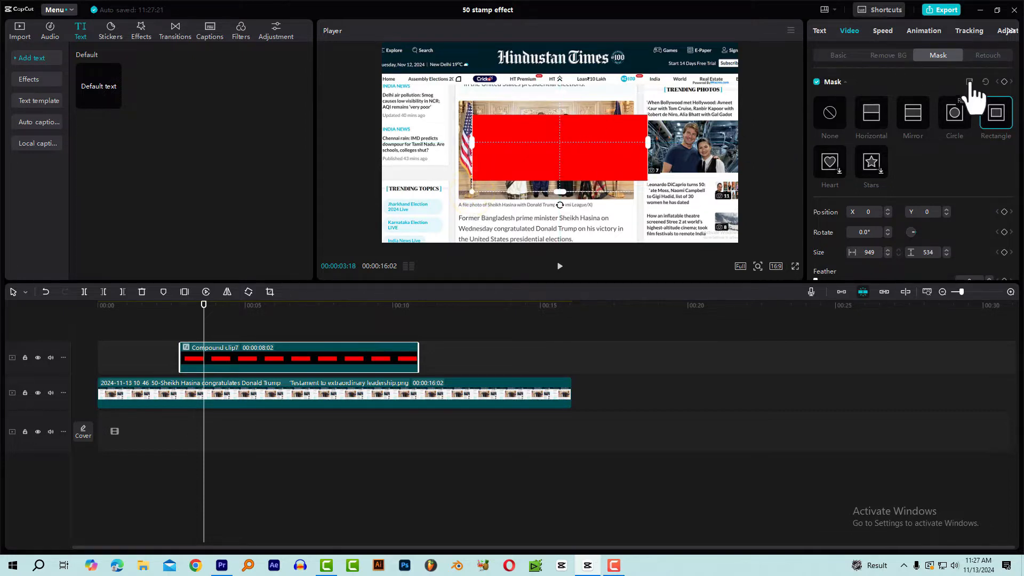
{"action": "left_click", "coordinate": [969, 81]}
{"action": "left_click_drag", "start_coordinate": [560, 190], "coordinate": [559, 156]}
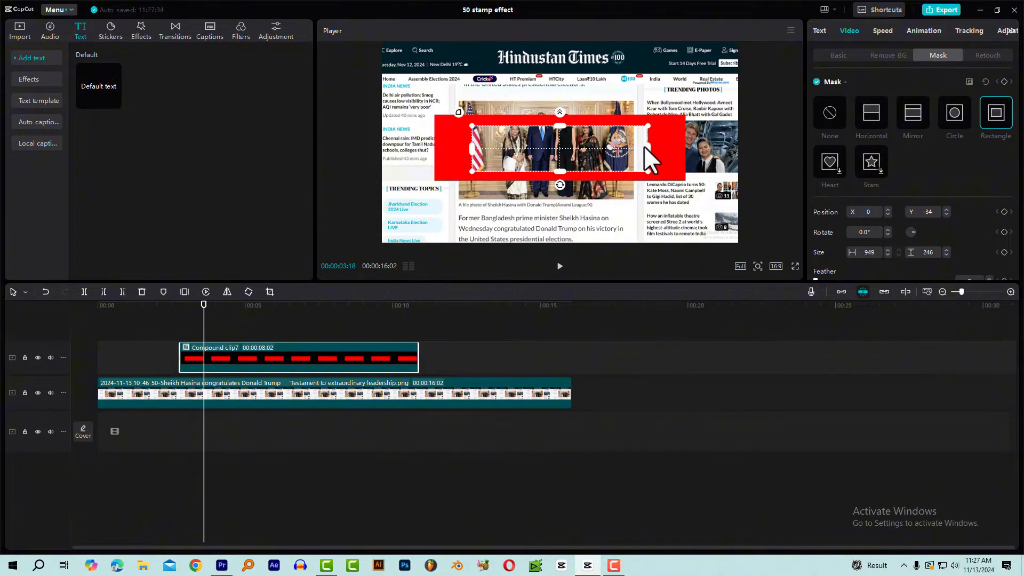
{"action": "left_click_drag", "start_coordinate": [645, 147], "coordinate": [676, 146]}
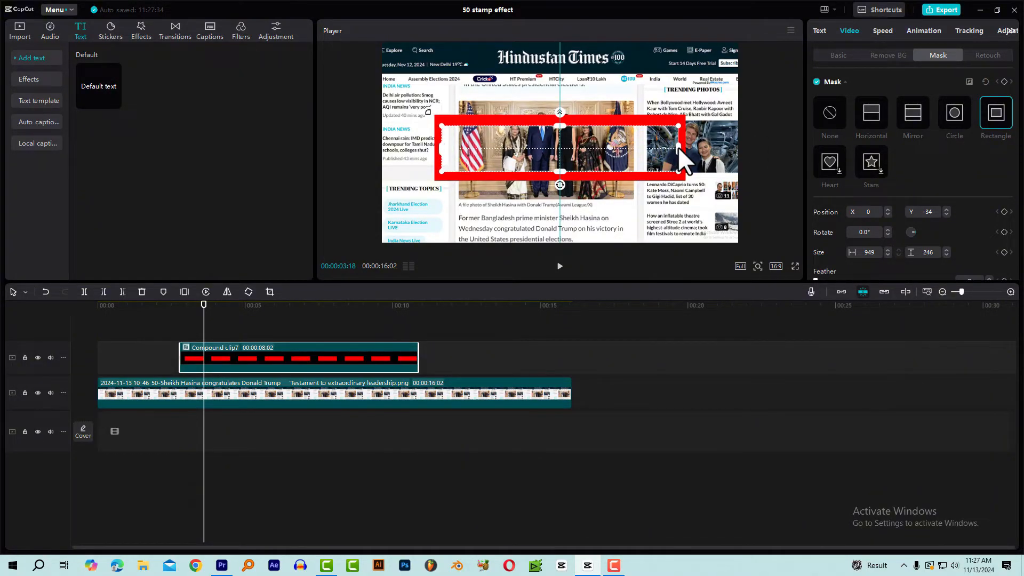
{"action": "left_click_drag", "start_coordinate": [562, 127], "coordinate": [560, 130]}
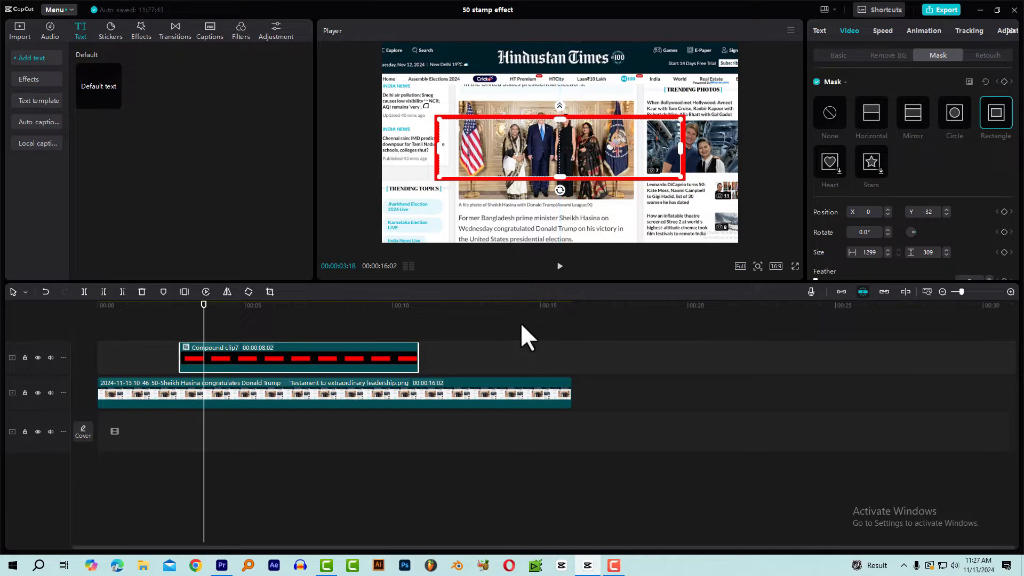
{"action": "left_click", "coordinate": [446, 347]}
{"action": "left_click", "coordinate": [337, 306]}
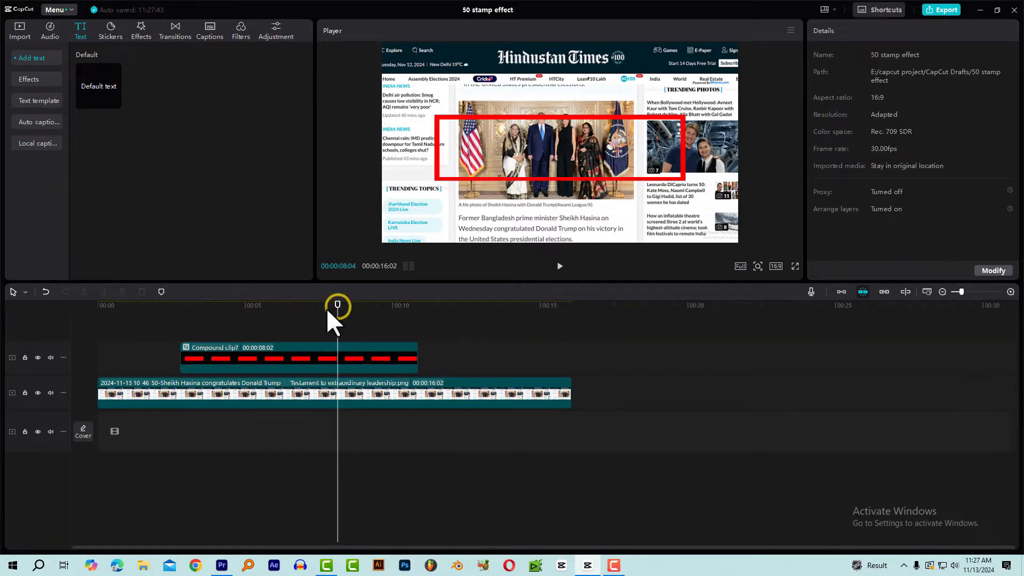
{"action": "left_click_drag", "start_coordinate": [295, 309], "coordinate": [212, 313]}
Add a default text clip above the red frame clip and extend it to match that clip's full duration.
{"action": "left_click", "coordinate": [337, 351]}
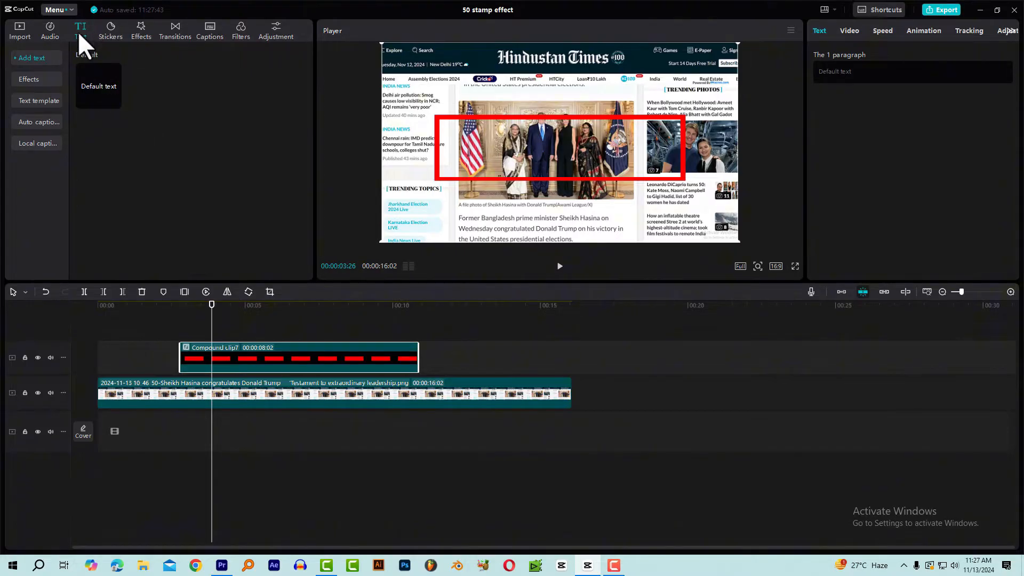
{"action": "left_click_drag", "start_coordinate": [111, 88], "coordinate": [179, 337]}
{"action": "left_click", "coordinate": [203, 310]}
{"action": "left_click_drag", "start_coordinate": [270, 347], "coordinate": [418, 352]}
{"action": "left_click", "coordinate": [238, 306]}
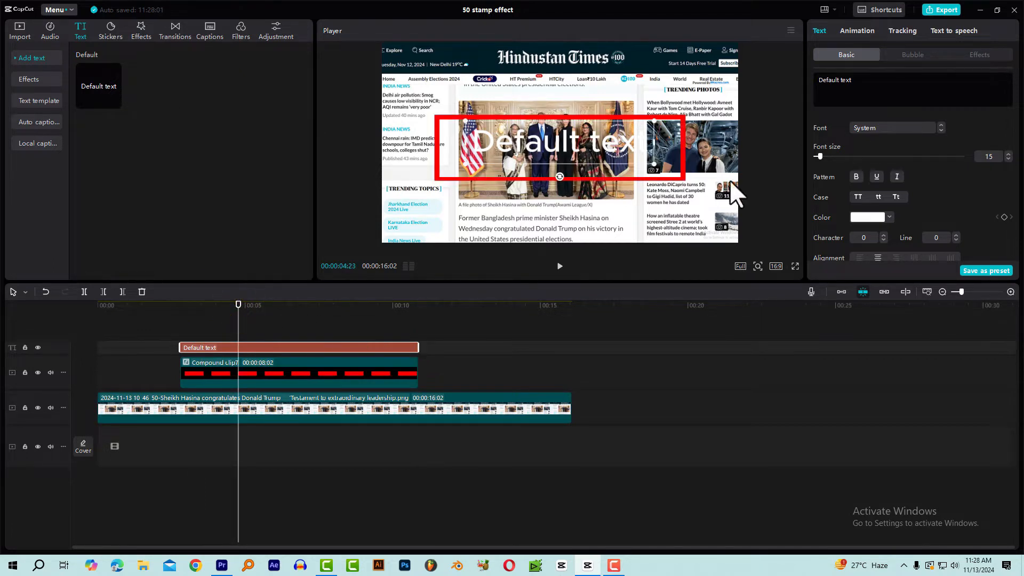
Change the color of the default text to pure red.
{"action": "left_click", "coordinate": [867, 216]}
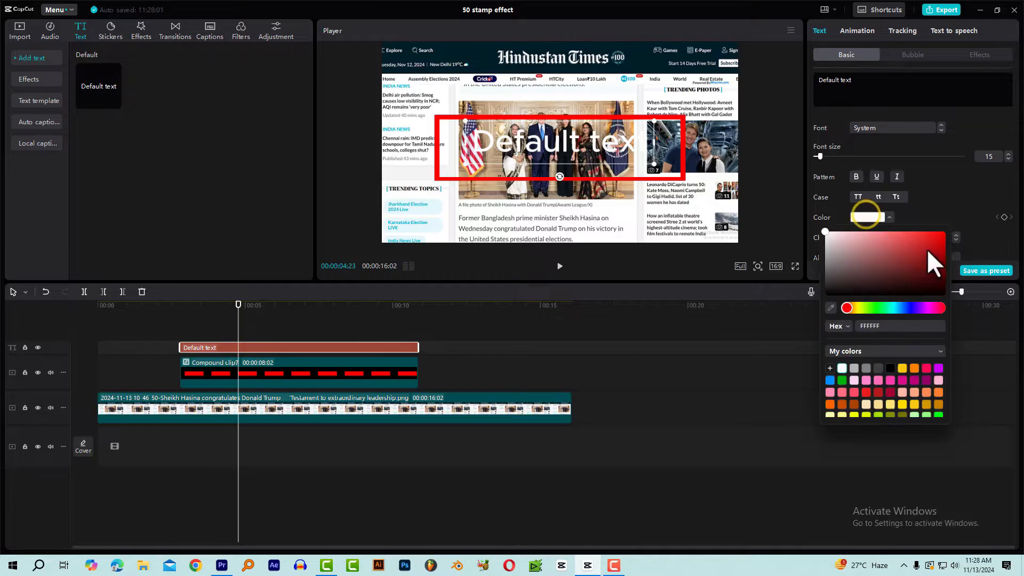
{"action": "left_click_drag", "start_coordinate": [927, 248], "coordinate": [962, 212]}
{"action": "left_click", "coordinate": [962, 192]}
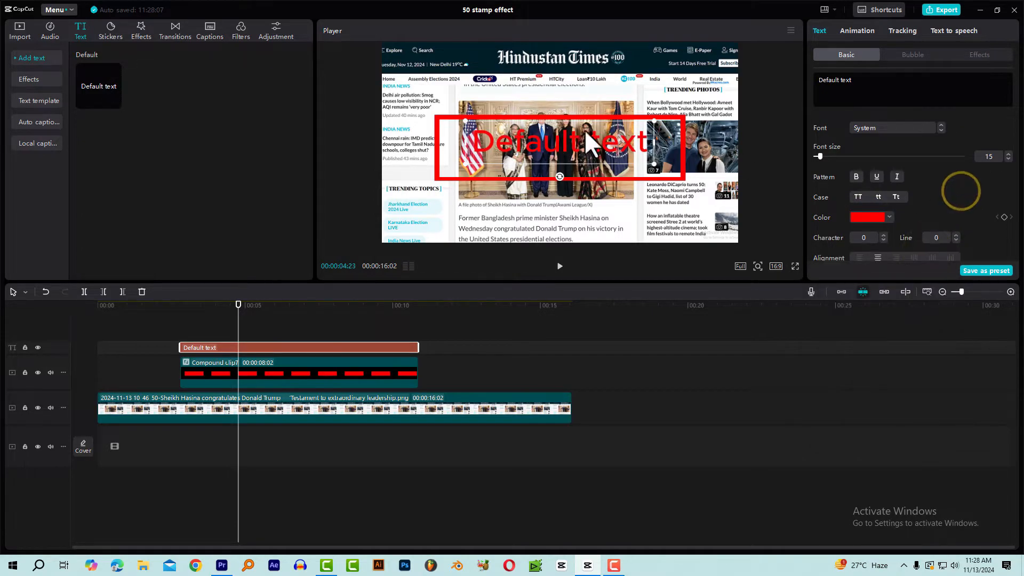
Search the fonts for "ERODED" and apply the ERODED PERSONAL system font to the text.
{"action": "left_click", "coordinate": [875, 128]}
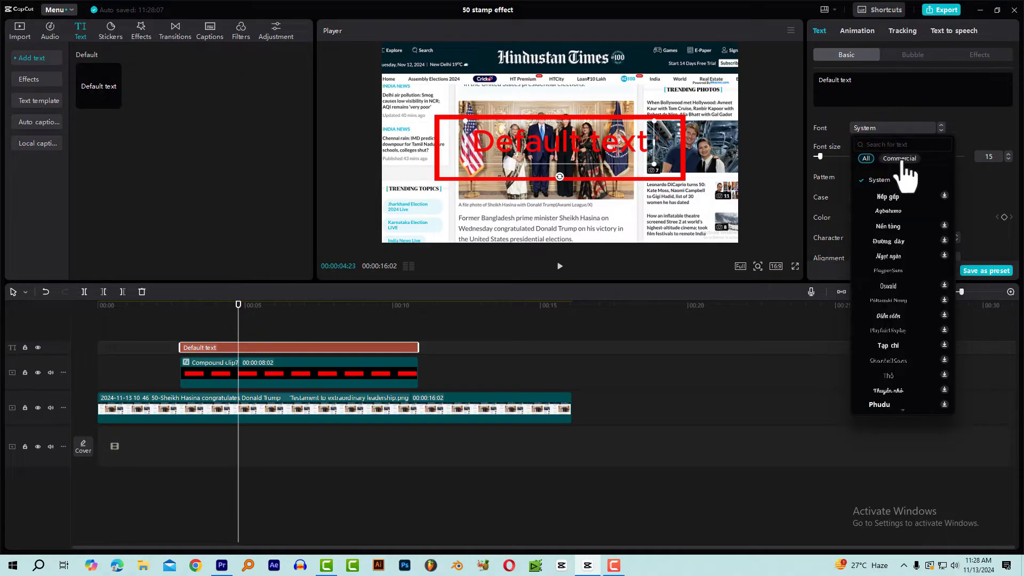
{"action": "left_click", "coordinate": [896, 144]}
{"action": "type", "text": "ERODED"}
{"action": "left_click", "coordinate": [883, 191]}
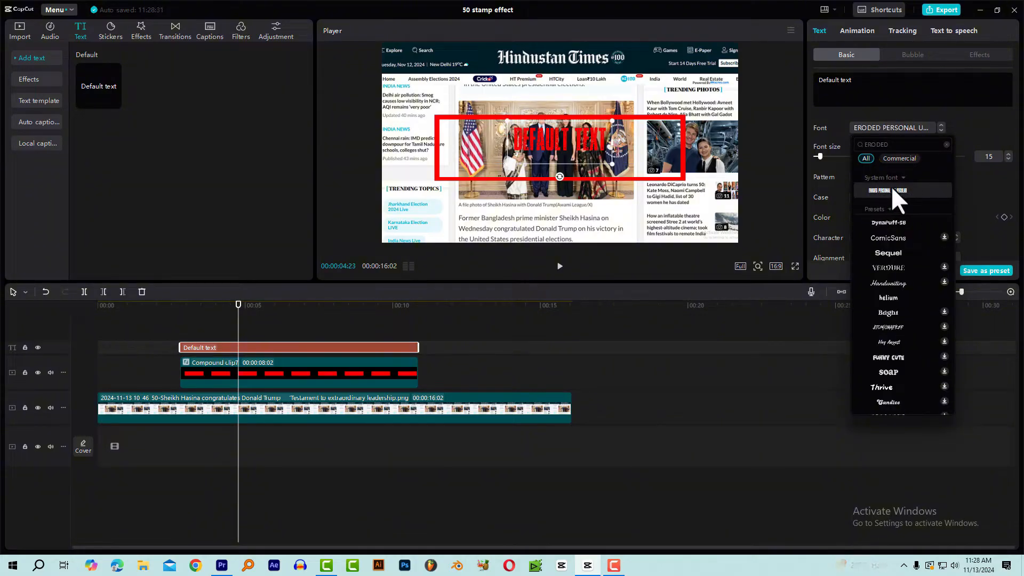
{"action": "left_click", "coordinate": [892, 187]}
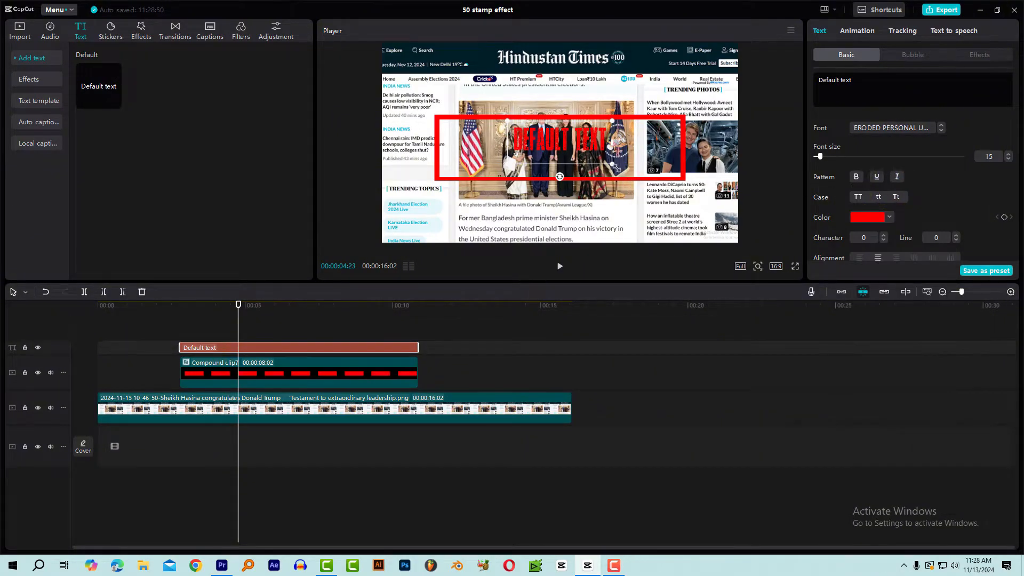
Enlarge and vertically centre the text inside the red frame, and change its wording to "FAKE NEWS".
{"action": "left_click_drag", "start_coordinate": [612, 164], "coordinate": [671, 186]}
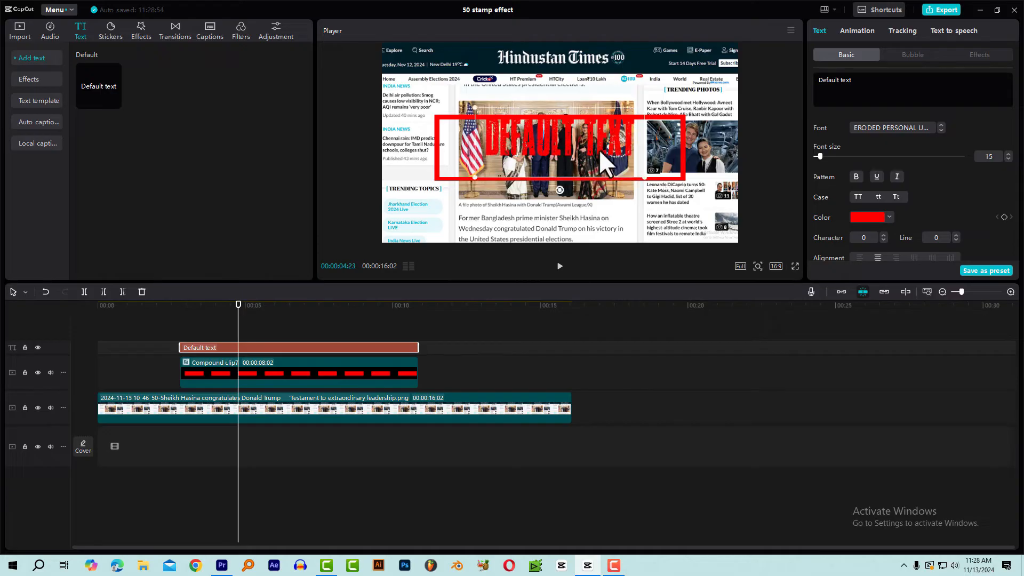
{"action": "left_click_drag", "start_coordinate": [600, 152], "coordinate": [600, 161]}
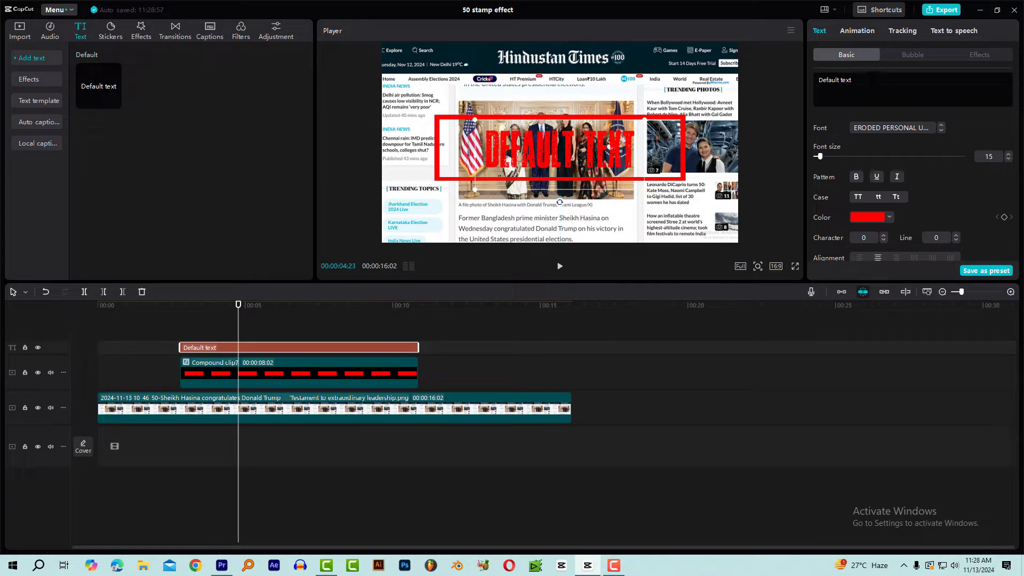
{"action": "left_click", "coordinate": [868, 83]}
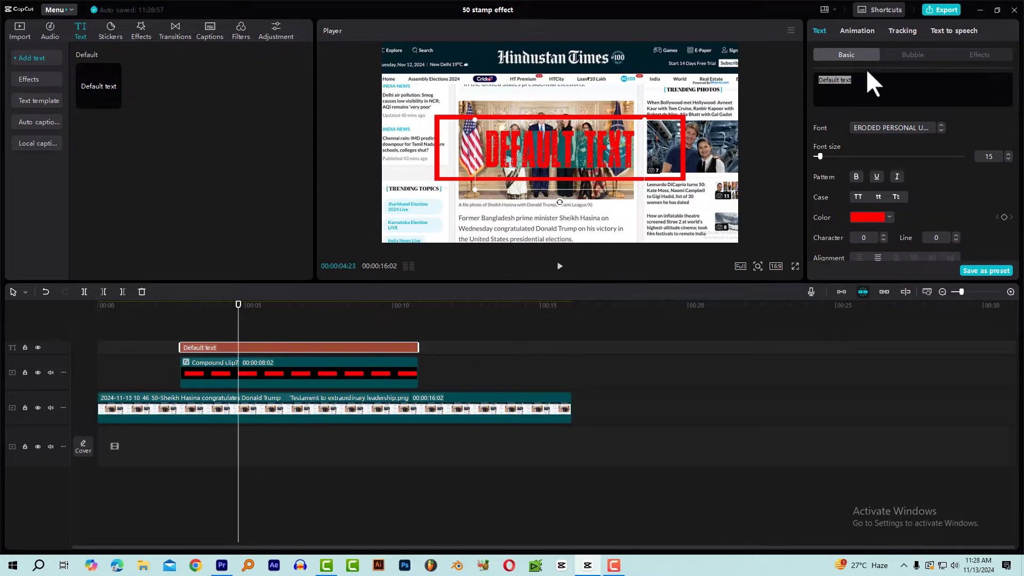
{"action": "type", "text": "FAKE F"}
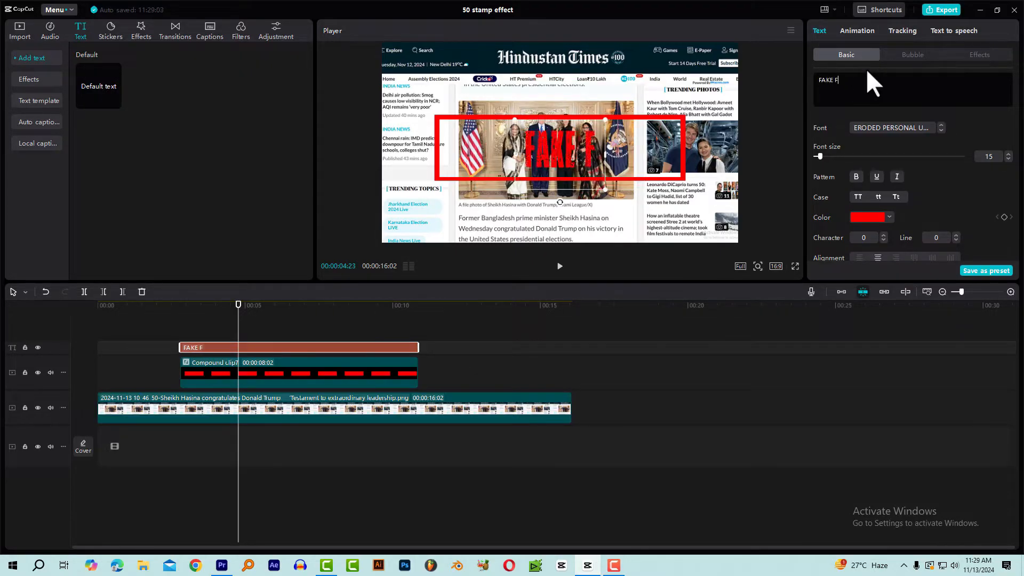
{"action": "key", "text": "BackSpace"}
{"action": "type", "text": "NEWS"}
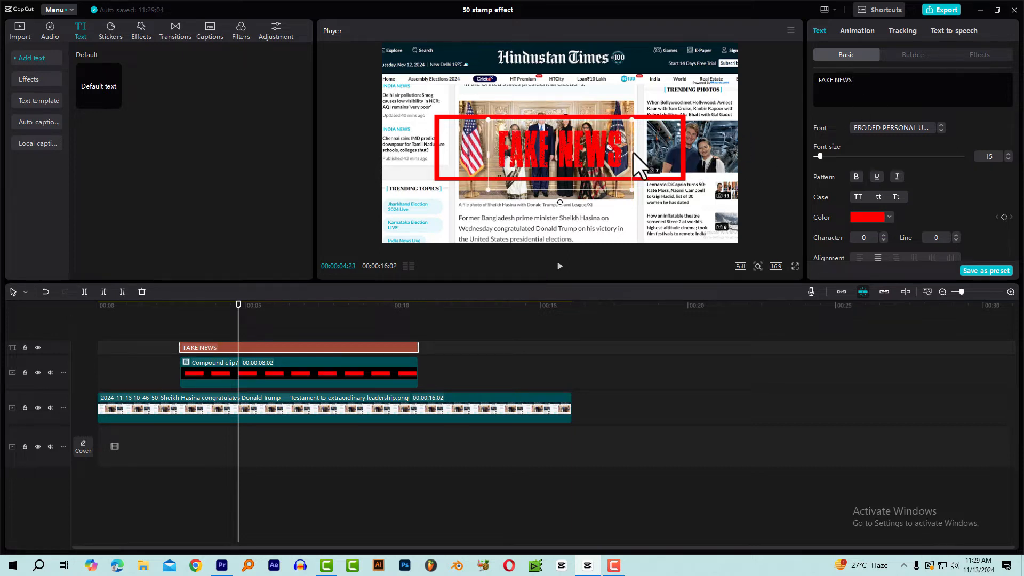
Enlarge the FAKE NEWS text further and centre it within the red frame.
{"action": "left_click_drag", "start_coordinate": [631, 154], "coordinate": [640, 157]}
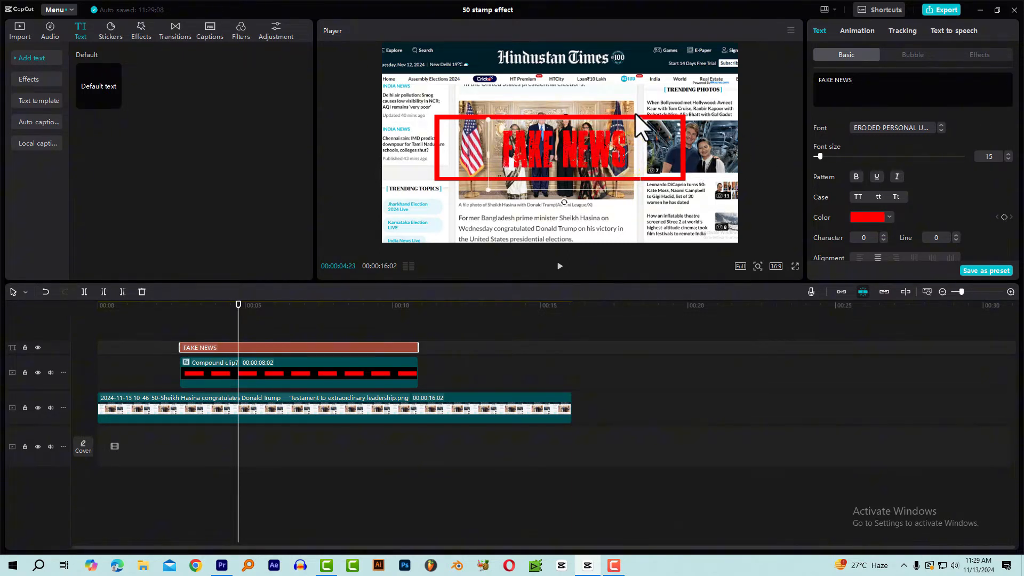
{"action": "left_click_drag", "start_coordinate": [639, 118], "coordinate": [668, 95]}
{"action": "left_click_drag", "start_coordinate": [606, 151], "coordinate": [601, 148]}
Preview the green-screen clips stamp 01.mov and stamp 02.mov from the project's imported media.
{"action": "left_click", "coordinate": [213, 305]}
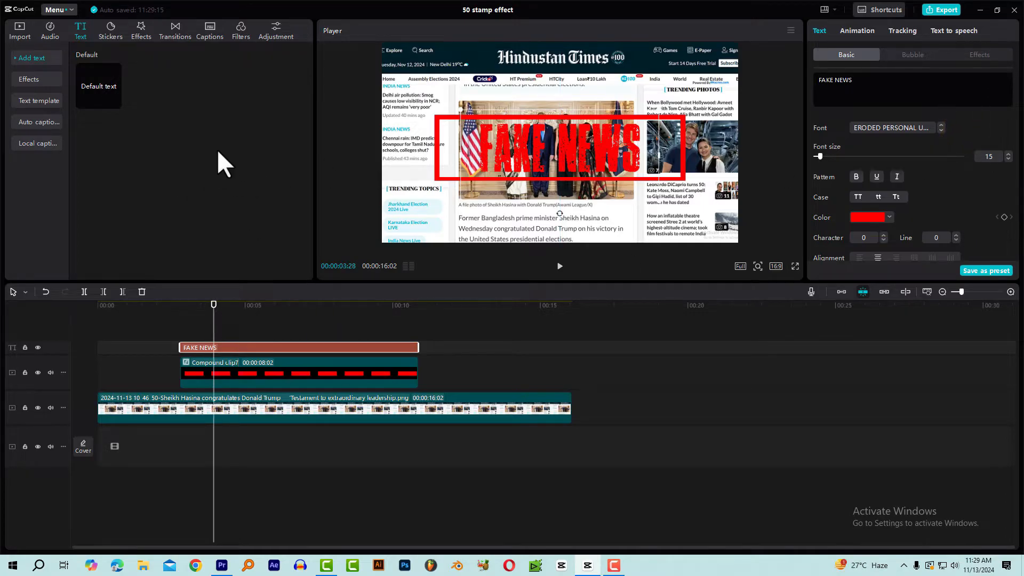
{"action": "left_click", "coordinate": [22, 36]}
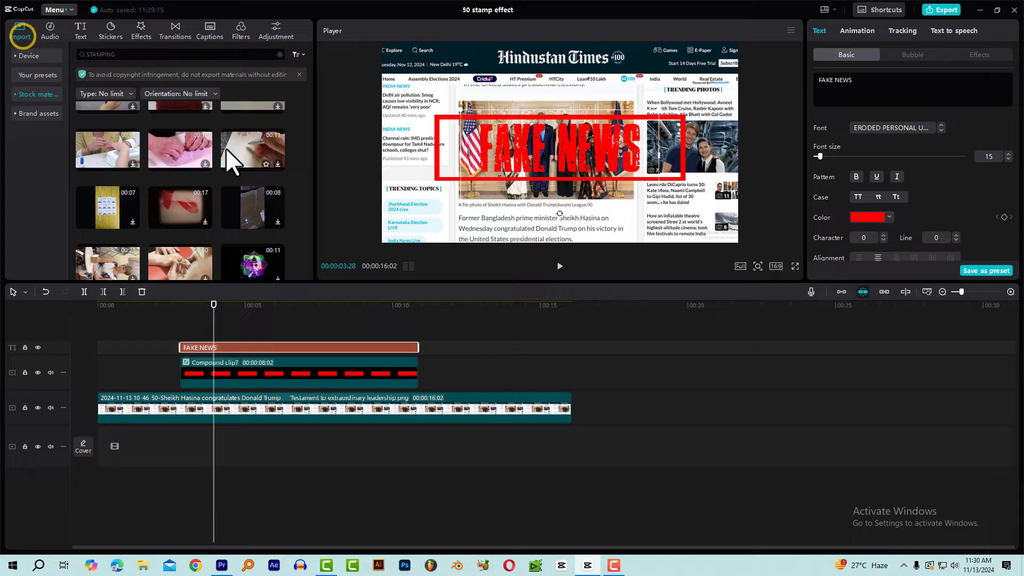
{"action": "left_click", "coordinate": [40, 49]}
{"action": "left_click", "coordinate": [173, 123]}
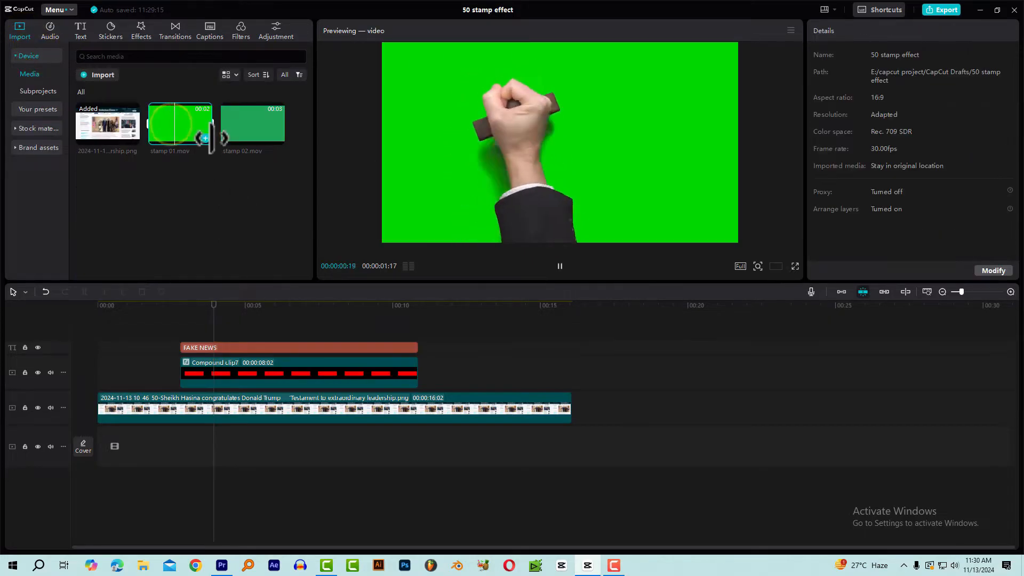
{"action": "left_click", "coordinate": [253, 116]}
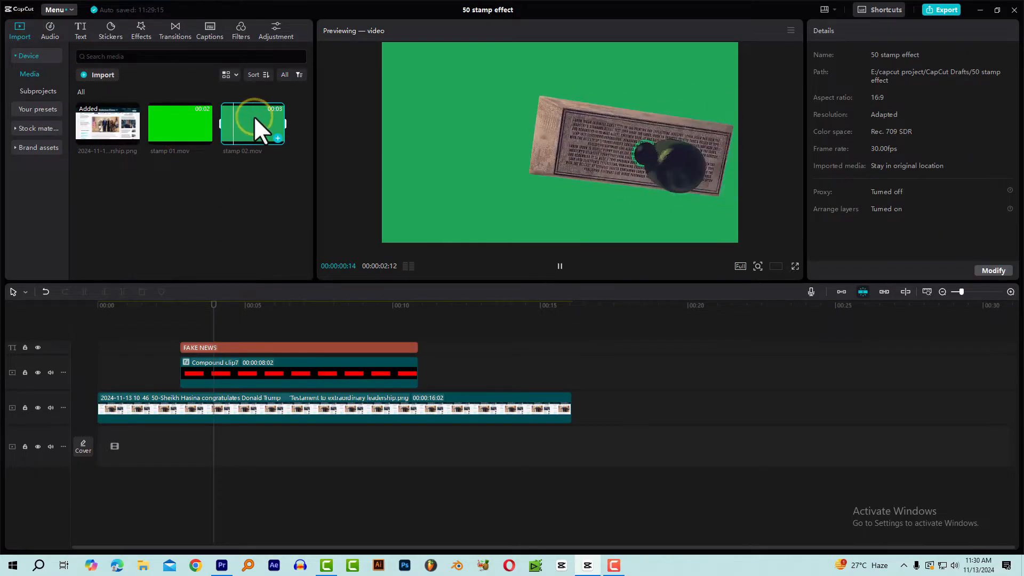
{"action": "left_click", "coordinate": [178, 126]}
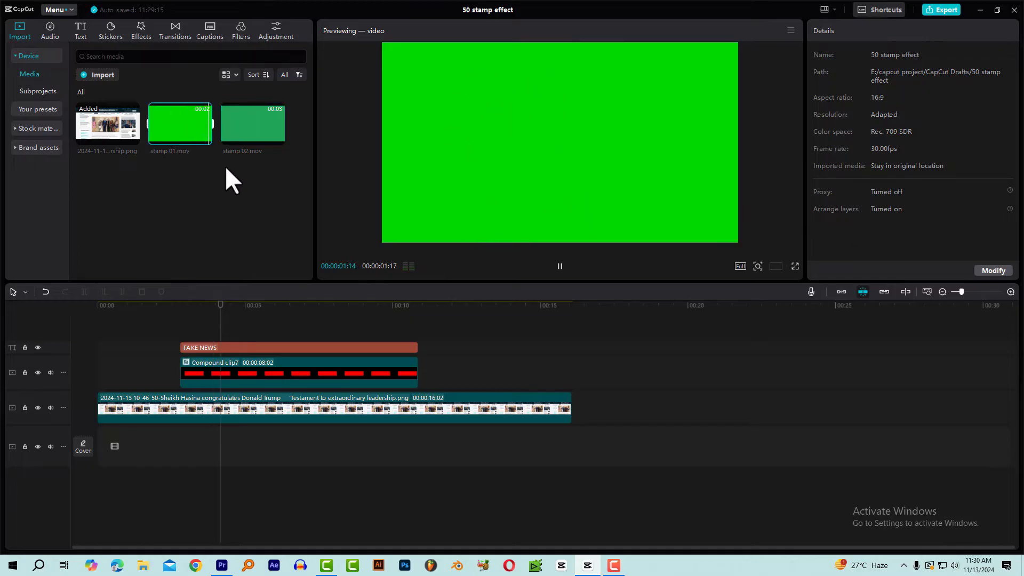
Place stamp 01.mov on a new track above the FAKE NEWS text, starting shortly before it and ending at about 00:00:03:28.
{"action": "left_click_drag", "start_coordinate": [224, 309], "coordinate": [214, 347]}
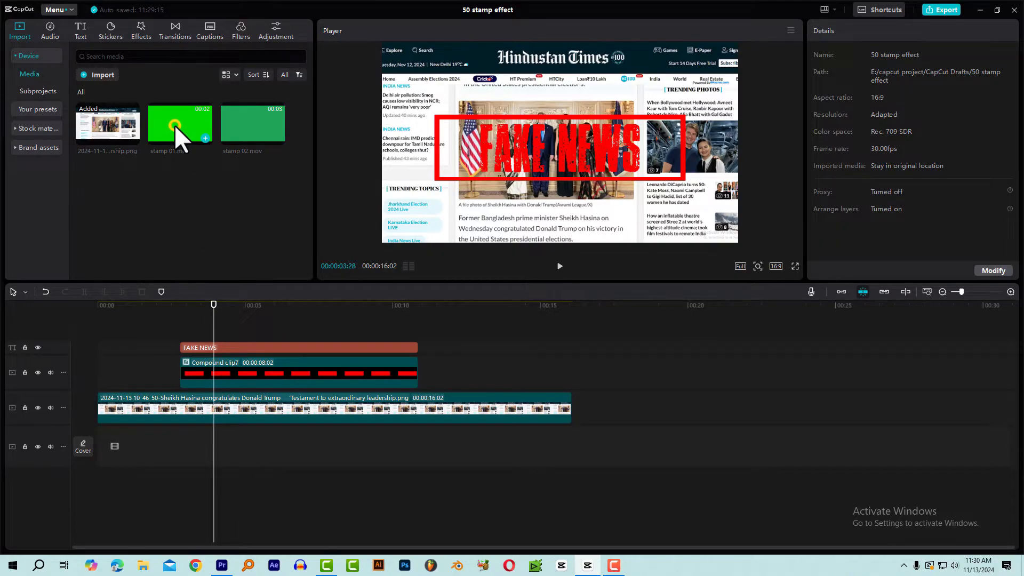
{"action": "left_click_drag", "start_coordinate": [174, 125], "coordinate": [165, 327]}
{"action": "left_click_drag", "start_coordinate": [164, 309], "coordinate": [188, 312]}
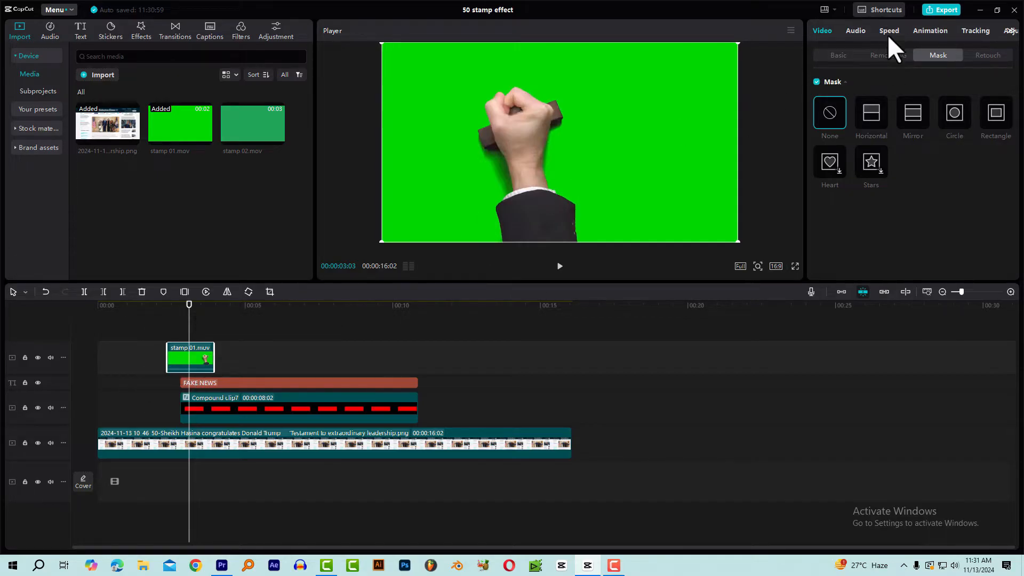
Remove the stamp clip's green background with Chroma key by sampling the green and setting the intensity to 78.
{"action": "left_click", "coordinate": [816, 30]}
{"action": "left_click", "coordinate": [888, 55]}
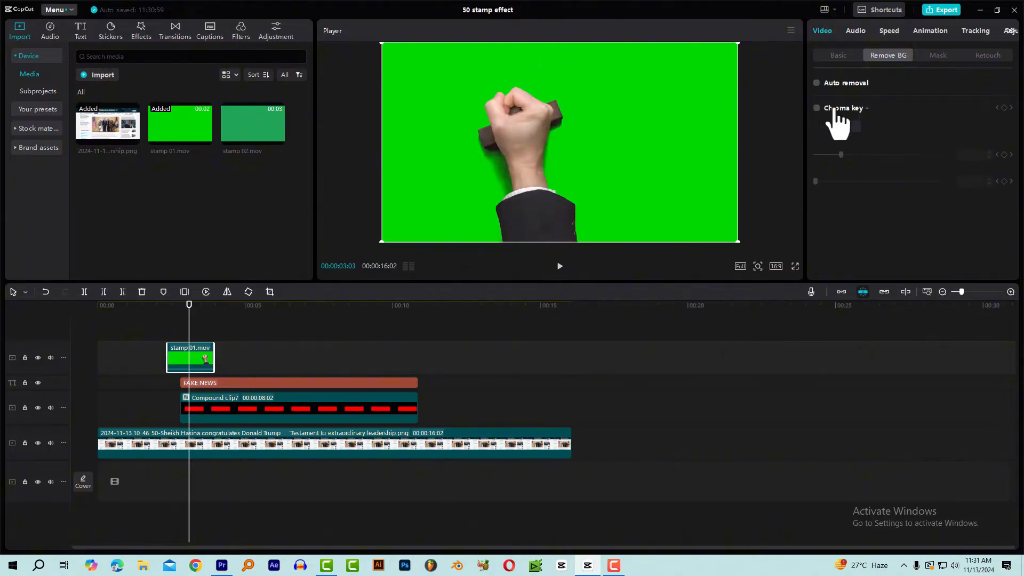
{"action": "left_click", "coordinate": [817, 108]}
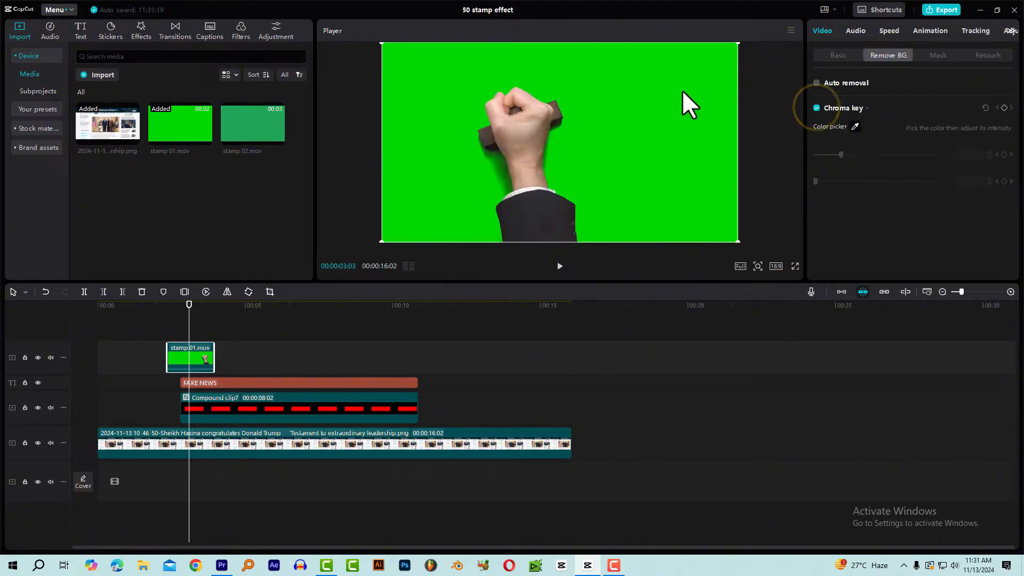
{"action": "left_click", "coordinate": [855, 126]}
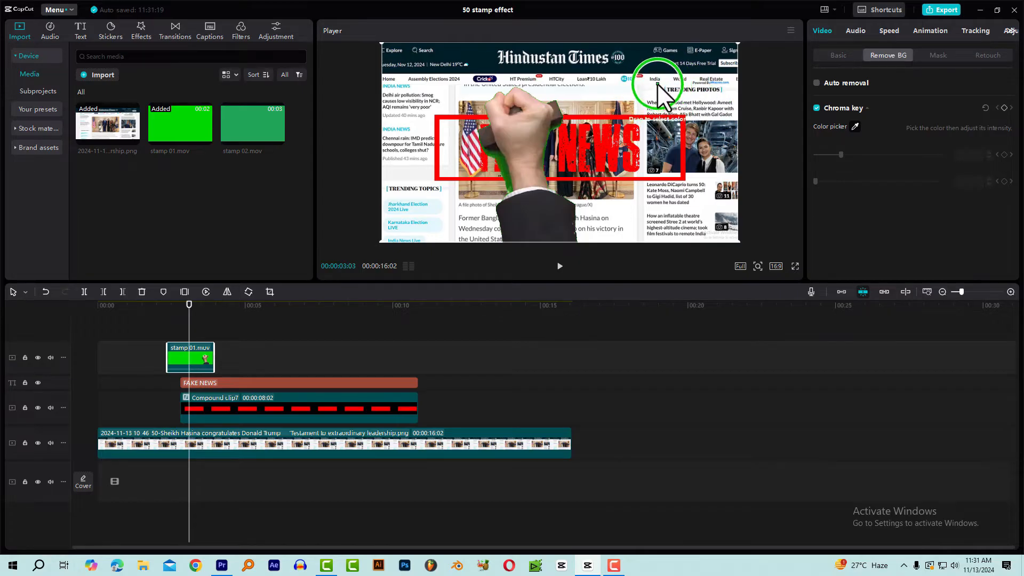
{"action": "left_click", "coordinate": [661, 84]}
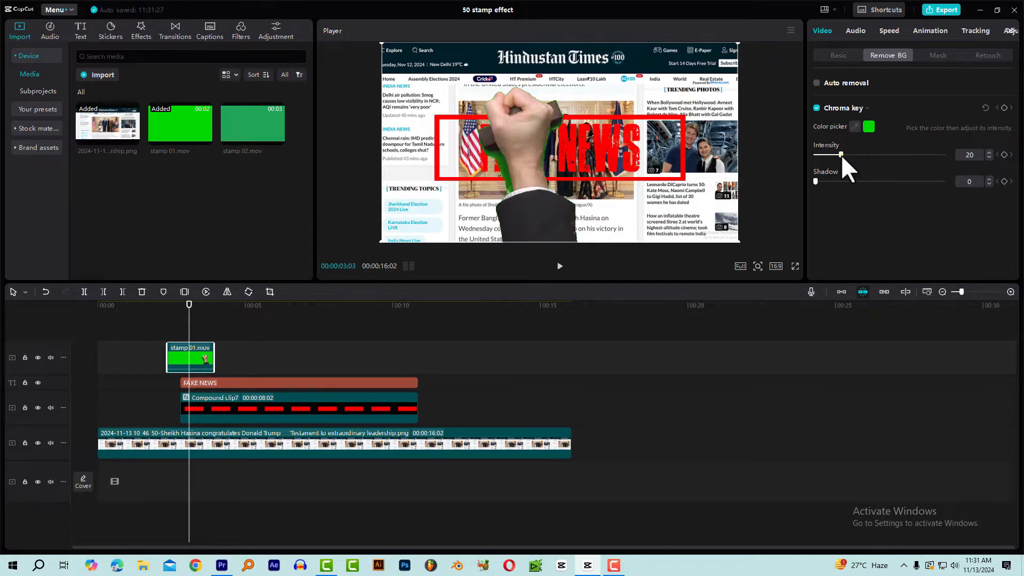
{"action": "left_click_drag", "start_coordinate": [842, 155], "coordinate": [915, 155]}
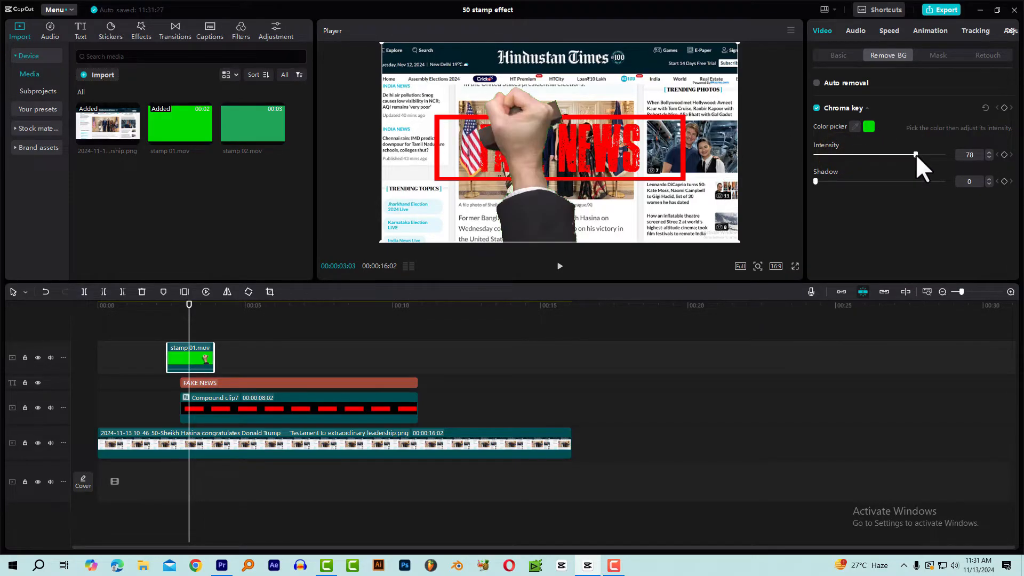
Play and scrub through the stamp clip to locate the frame where the stamp meets the page, around 00:00:03:05.
{"action": "left_click", "coordinate": [150, 310]}
{"action": "scroll", "coordinate": [168, 348], "scroll_direction": "up", "scroll_amount": 1}
{"action": "scroll", "coordinate": [168, 347], "scroll_direction": "up", "scroll_amount": 2}
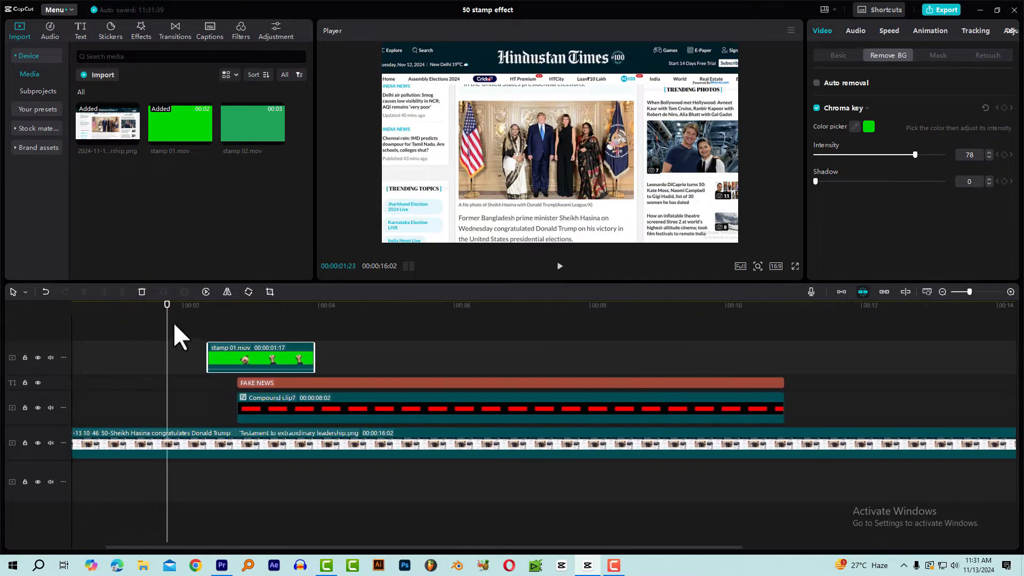
{"action": "key", "text": "space"}
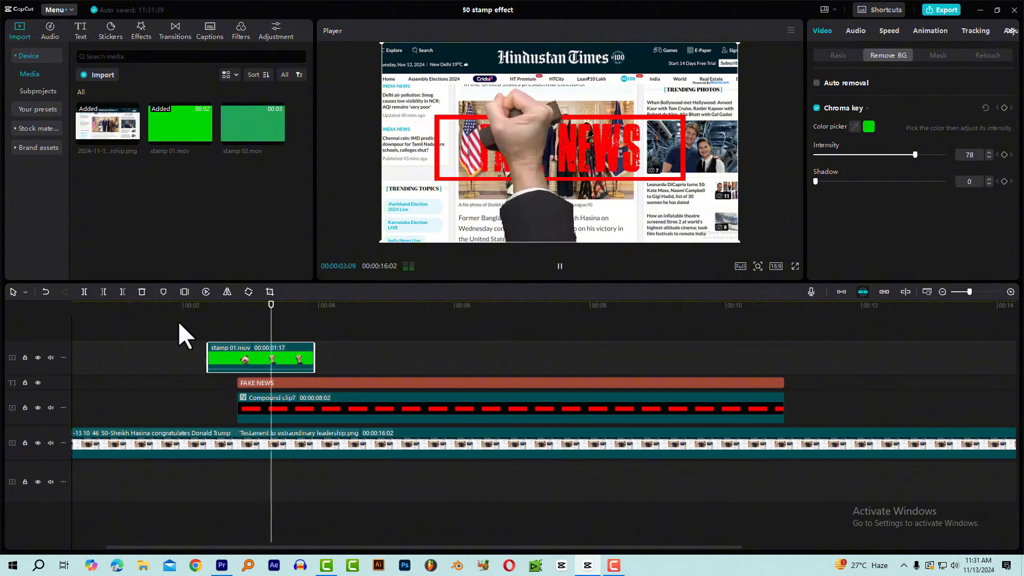
{"action": "key", "text": "space"}
{"action": "left_click_drag", "start_coordinate": [232, 307], "coordinate": [237, 331]}
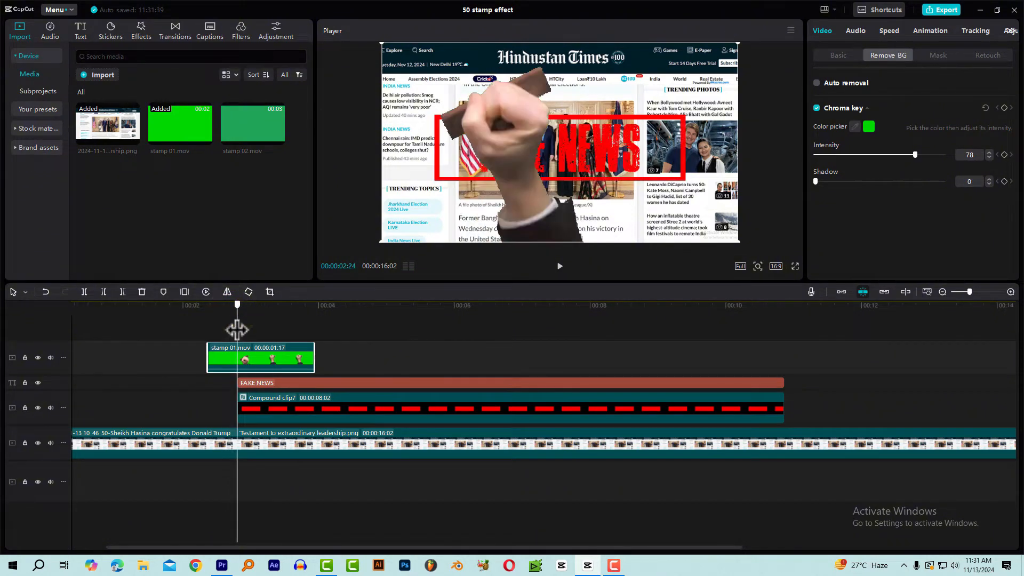
{"action": "left_click", "coordinate": [255, 308]}
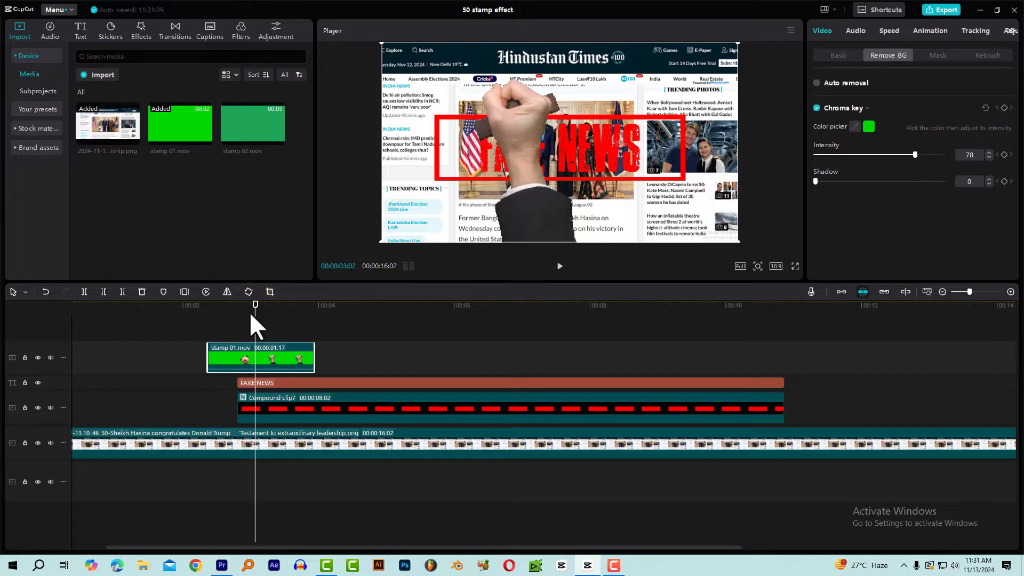
{"action": "left_click_drag", "start_coordinate": [251, 313], "coordinate": [264, 338]}
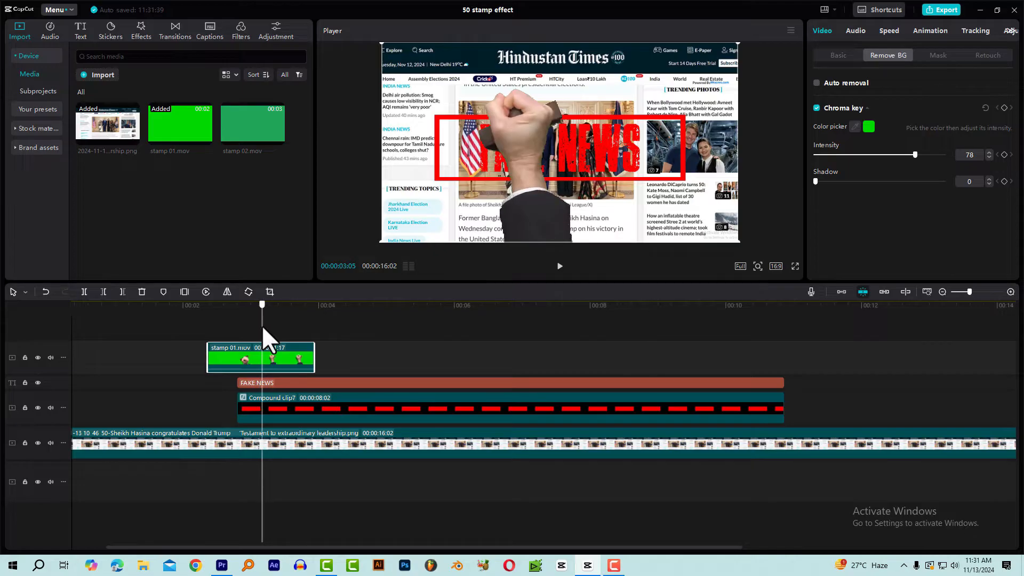
Shift the FAKE NEWS text and its red frame compound clip together so both start at the stamp's impact frame, 00:00:03:05.
{"action": "left_click", "coordinate": [369, 381]}
{"action": "left_click", "coordinate": [368, 401], "text": "ctrl"}
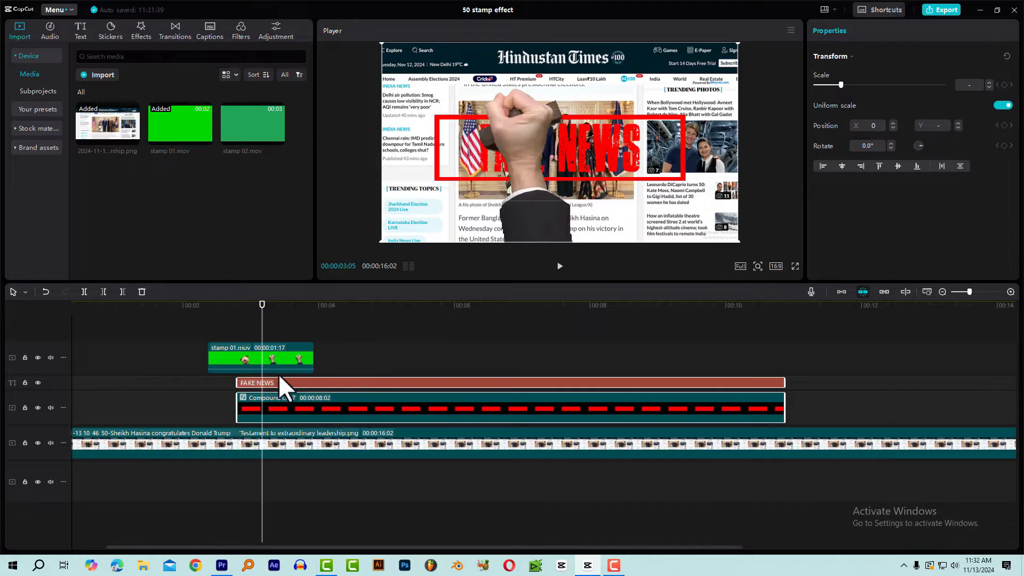
{"action": "left_click_drag", "start_coordinate": [273, 383], "coordinate": [301, 381]}
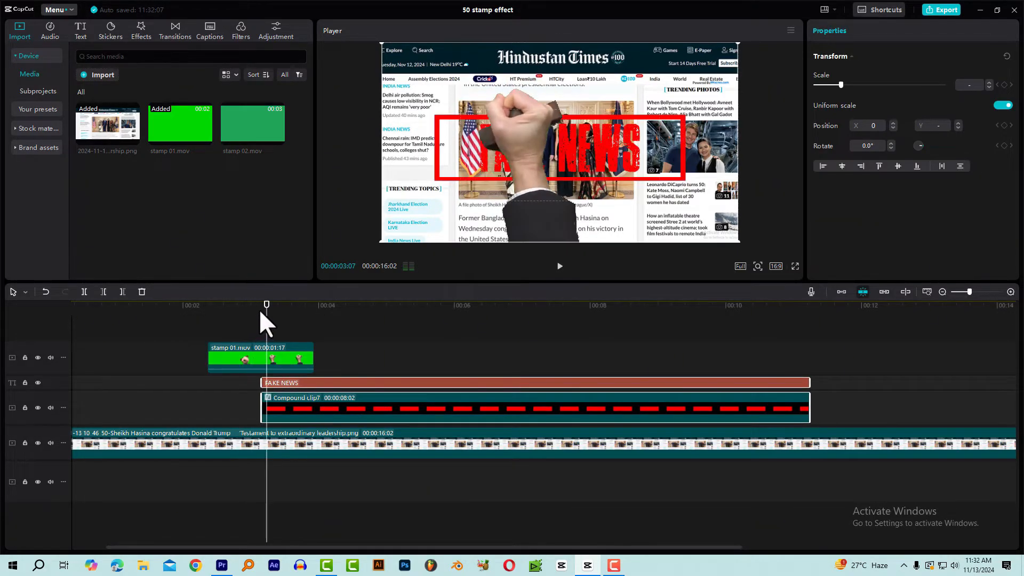
{"action": "left_click_drag", "start_coordinate": [267, 304], "coordinate": [262, 305]}
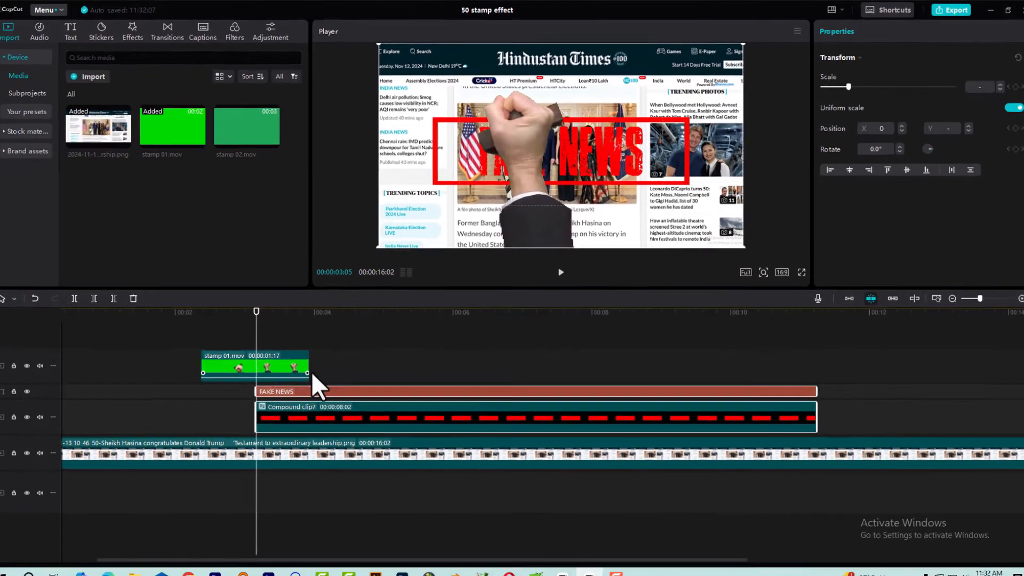
Shrink the FAKE NEWS text and frame together, tilt them counter-clockwise, and position them beneath the stamp in the hand.
{"action": "left_click", "coordinate": [283, 512]}
{"action": "left_click", "coordinate": [350, 409]}
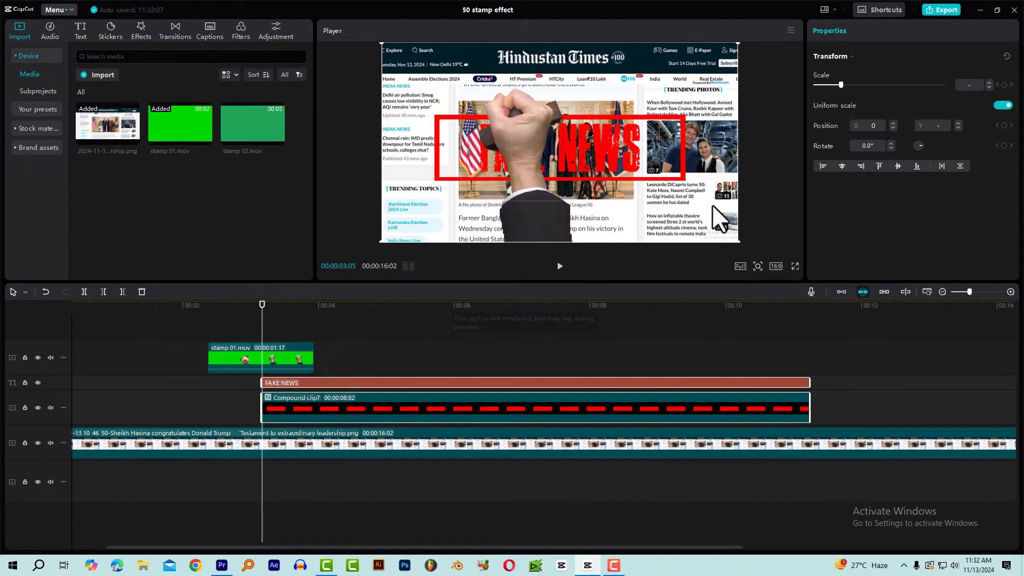
{"action": "left_click_drag", "start_coordinate": [731, 235], "coordinate": [631, 185]}
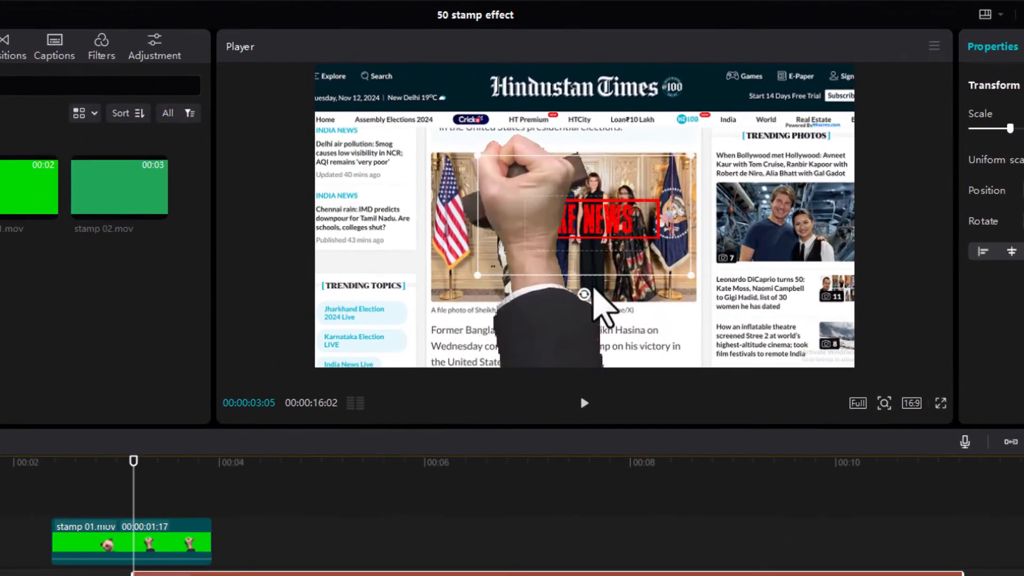
{"action": "left_click_drag", "start_coordinate": [592, 292], "coordinate": [614, 277]}
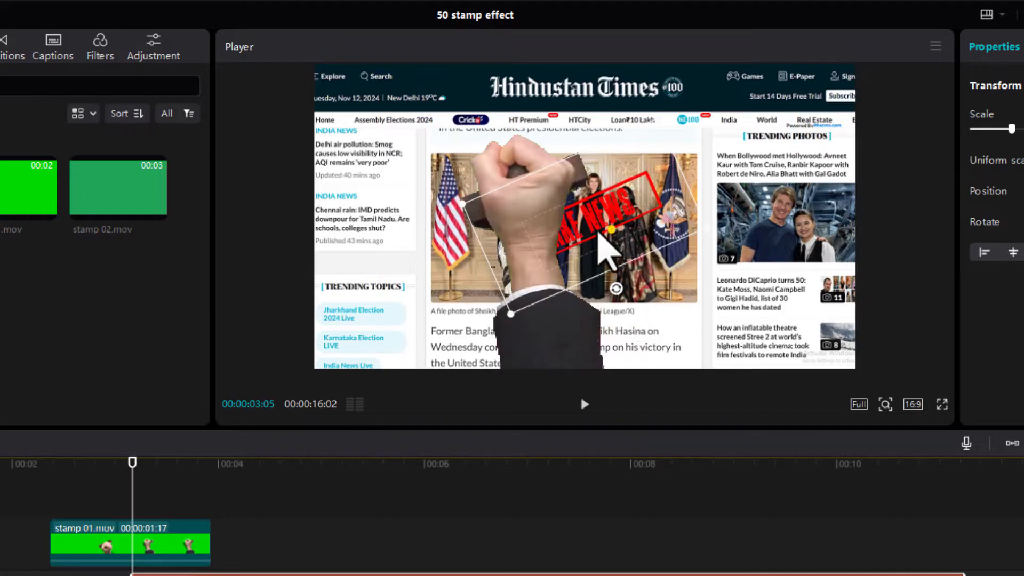
{"action": "left_click_drag", "start_coordinate": [611, 231], "coordinate": [553, 203]}
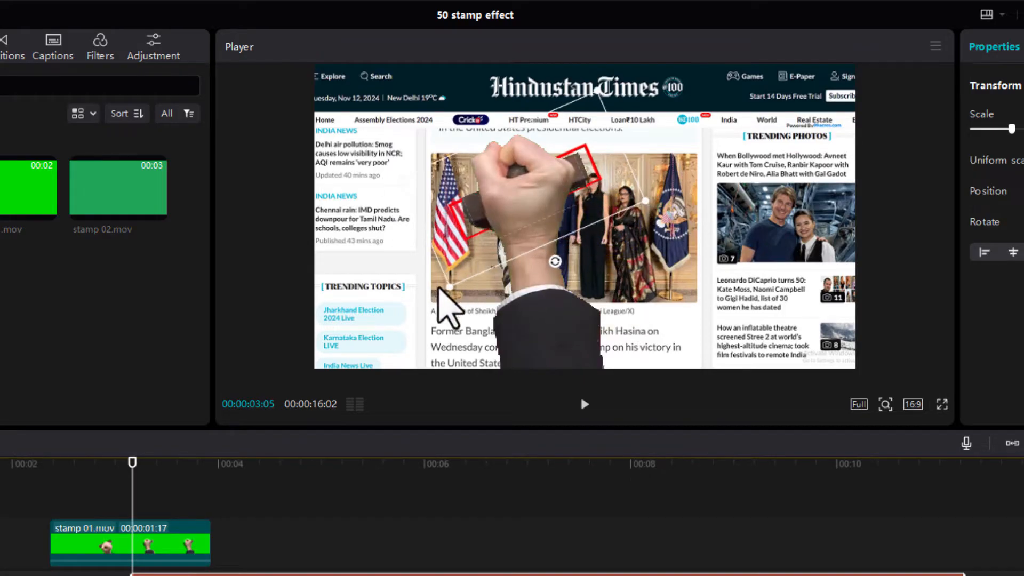
{"action": "left_click_drag", "start_coordinate": [446, 285], "coordinate": [463, 271]}
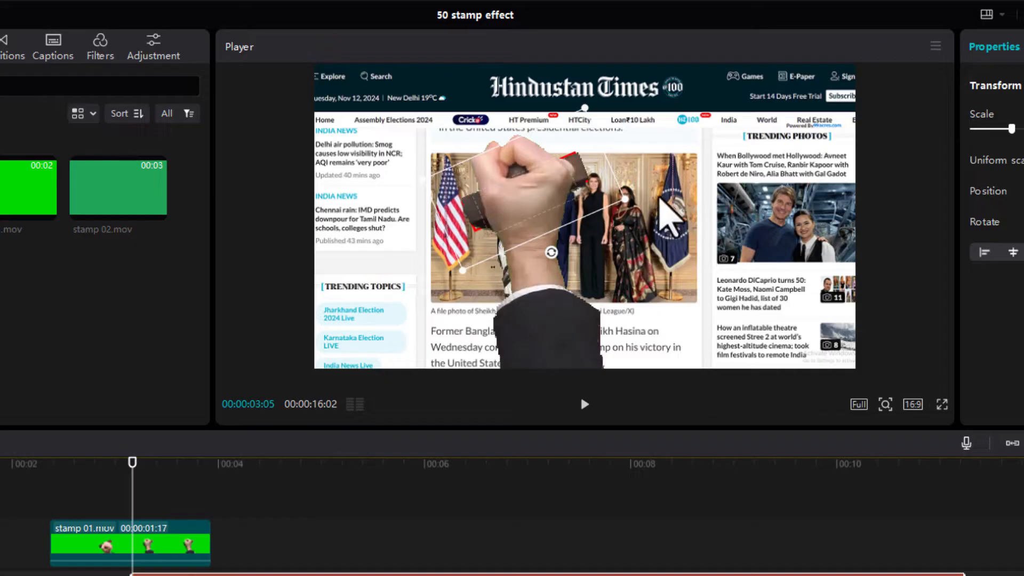
Fine-tune the label's size, position and rotation to -22.5° so it hides behind the stamp block.
{"action": "scroll", "coordinate": [658, 195], "scroll_direction": "up", "scroll_amount": 5}
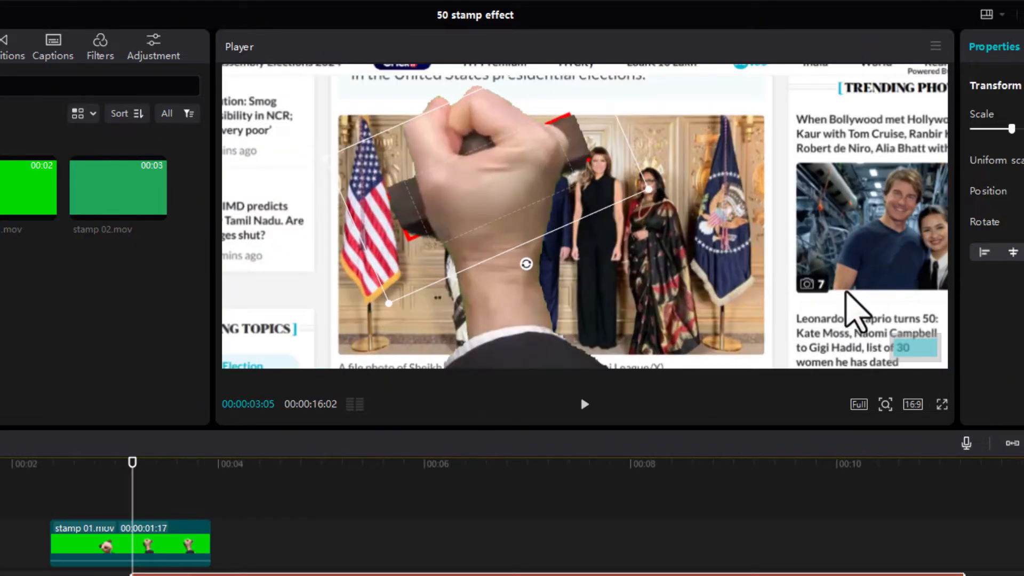
{"action": "left_click", "coordinate": [884, 407]}
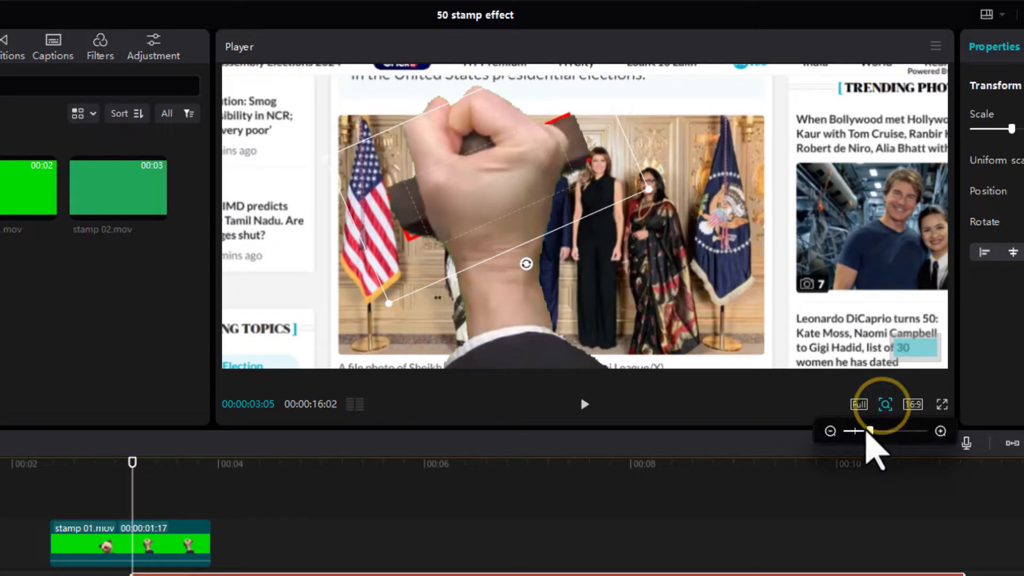
{"action": "left_click_drag", "start_coordinate": [870, 431], "coordinate": [878, 430]}
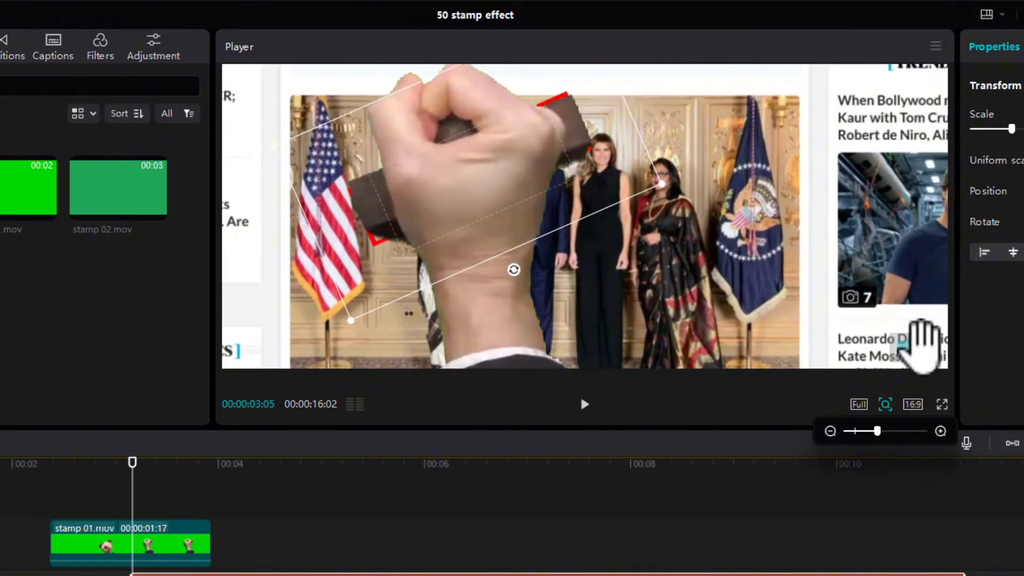
{"action": "left_click_drag", "start_coordinate": [921, 344], "coordinate": [913, 343]}
{"action": "left_click_drag", "start_coordinate": [656, 164], "coordinate": [660, 166]}
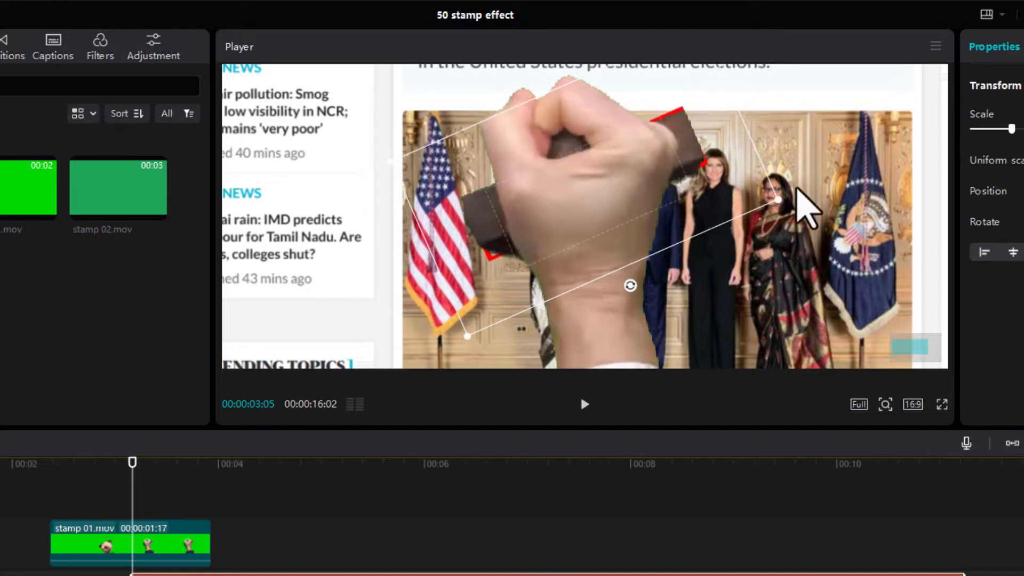
{"action": "left_click_drag", "start_coordinate": [630, 285], "coordinate": [629, 287]}
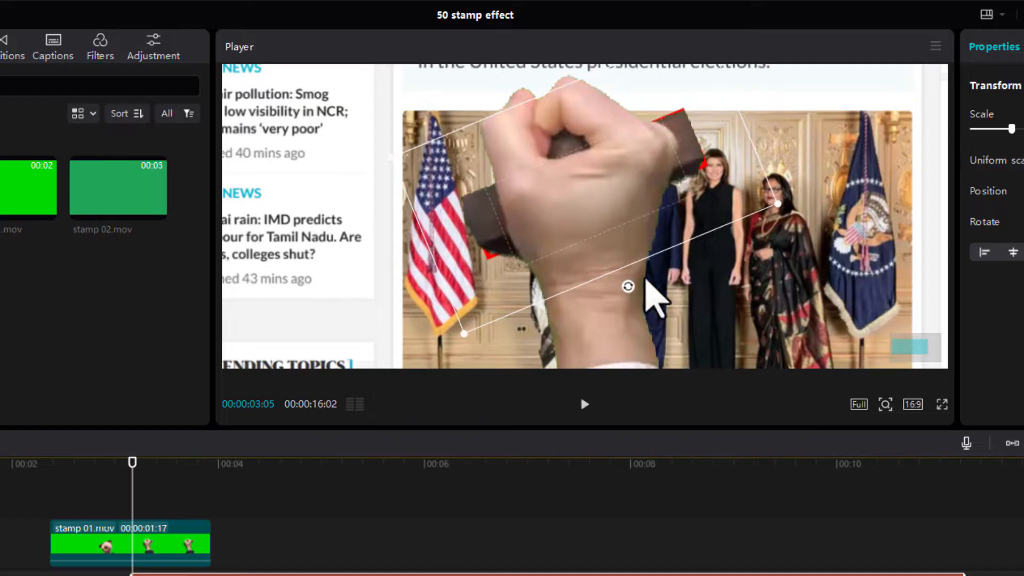
{"action": "left_click_drag", "start_coordinate": [778, 204], "coordinate": [779, 204]}
{"action": "left_click_drag", "start_coordinate": [761, 200], "coordinate": [761, 202]}
{"action": "mouse_move", "coordinate": [633, 196]}
{"action": "left_mouse_down"}
{"action": "mouse_move", "coordinate": [624, 171]}
{"action": "mouse_move", "coordinate": [643, 204]}
{"action": "mouse_move", "coordinate": [634, 193]}
{"action": "left_mouse_up"}
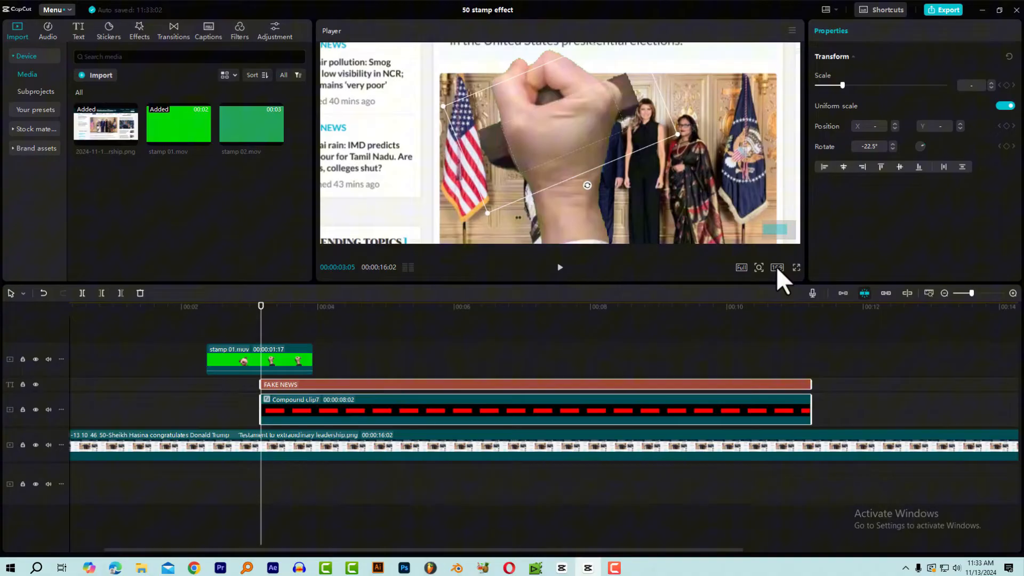
{"action": "scroll", "coordinate": [560, 217], "scroll_direction": "down", "scroll_amount": 5}
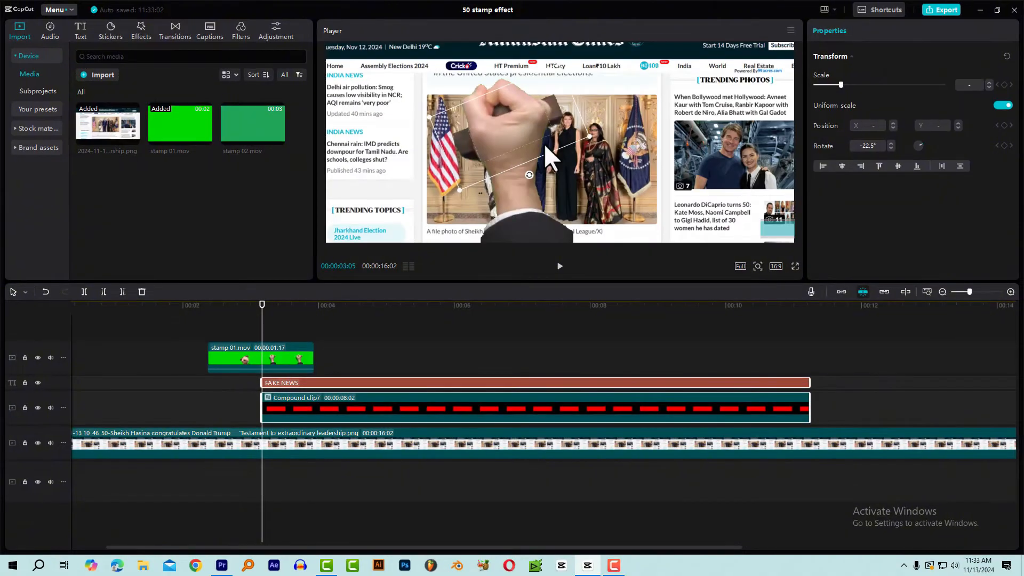
Play the stamping sequence from about 00:00:02 and return to the impact frame at 00:00:03:05.
{"action": "left_click", "coordinate": [187, 306]}
{"action": "key", "text": "space"}
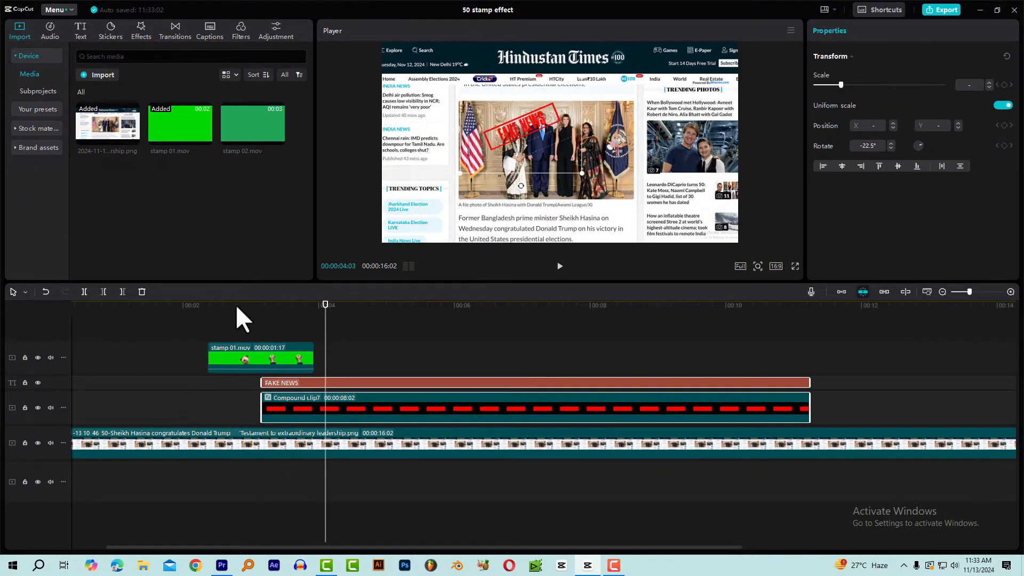
{"action": "left_click", "coordinate": [315, 326]}
{"action": "left_click_drag", "start_coordinate": [318, 325], "coordinate": [264, 311]}
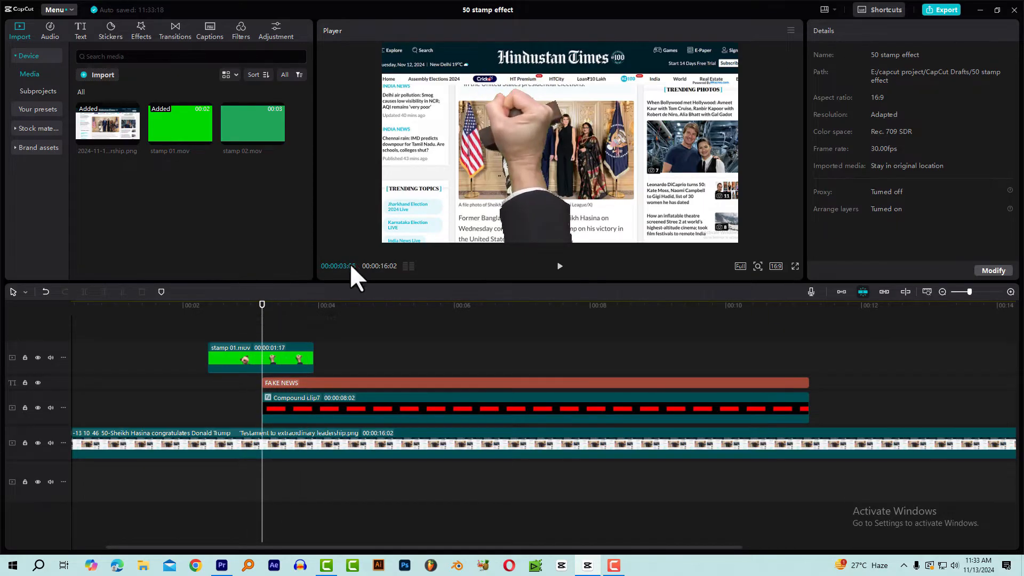
Move to frame 00:00:03:03 and search the sound effects library for "stamp".
{"action": "key", "text": "Left"}
{"action": "key", "text": "Left"}
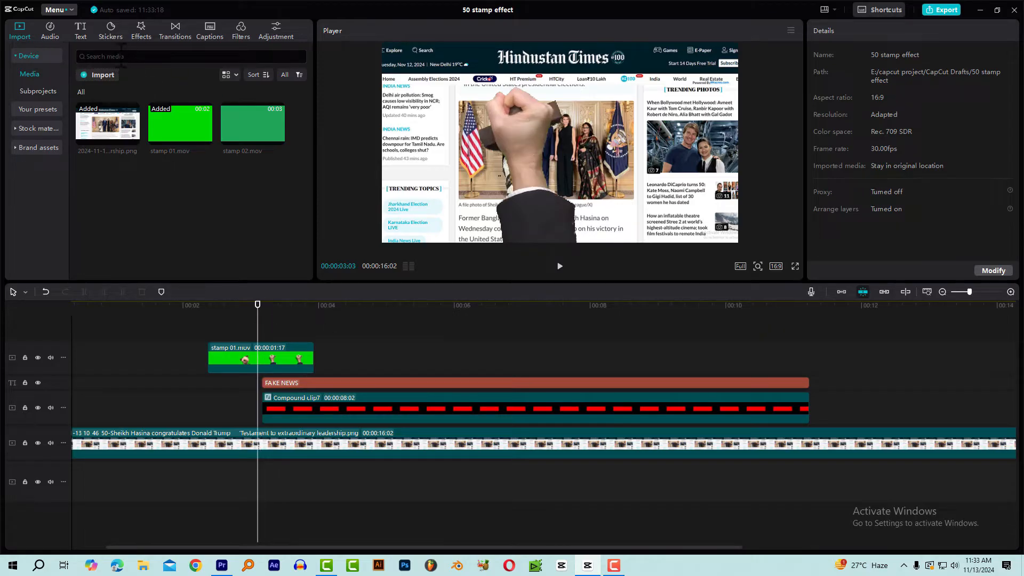
{"action": "left_click", "coordinate": [50, 33]}
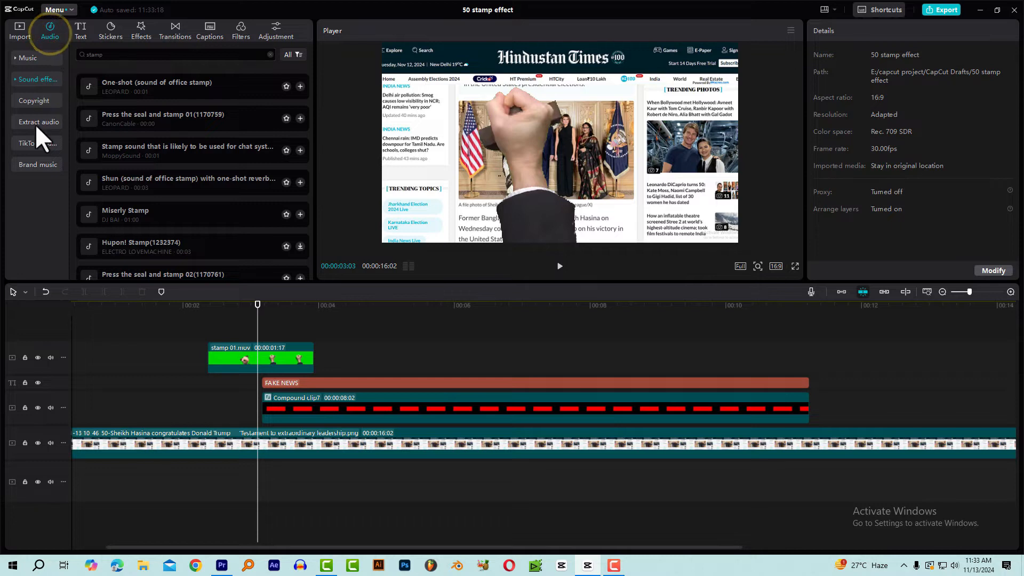
{"action": "left_click", "coordinate": [35, 81]}
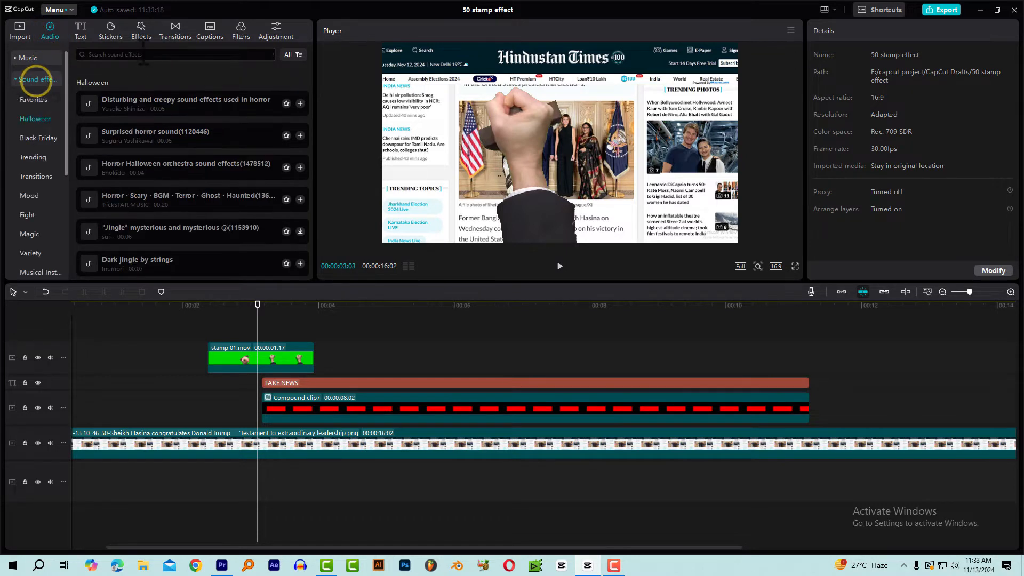
{"action": "left_click", "coordinate": [139, 53]}
{"action": "left_click", "coordinate": [94, 85]}
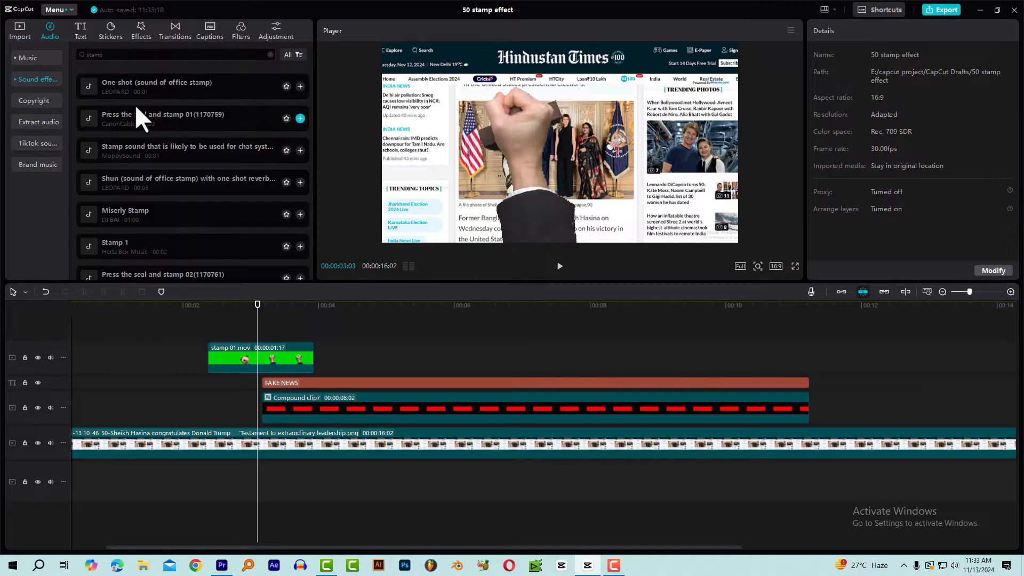
Preview the sound effect Press the seal and stamp 01(1170759) and place it on an audio track starting at 00:00:03:03.
{"action": "left_click", "coordinate": [132, 89]}
{"action": "left_click", "coordinate": [136, 113]}
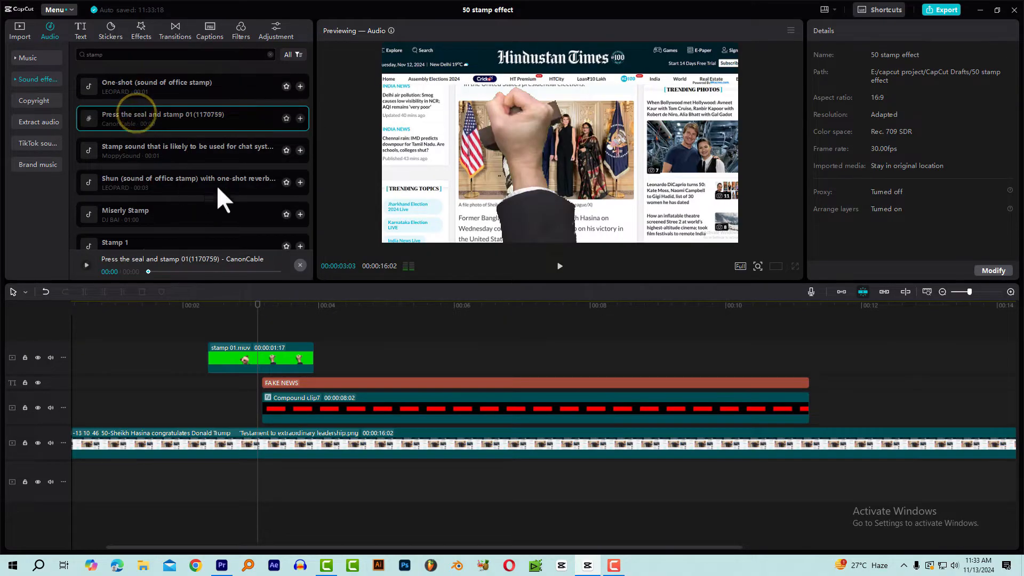
{"action": "left_click_drag", "start_coordinate": [127, 120], "coordinate": [249, 472]}
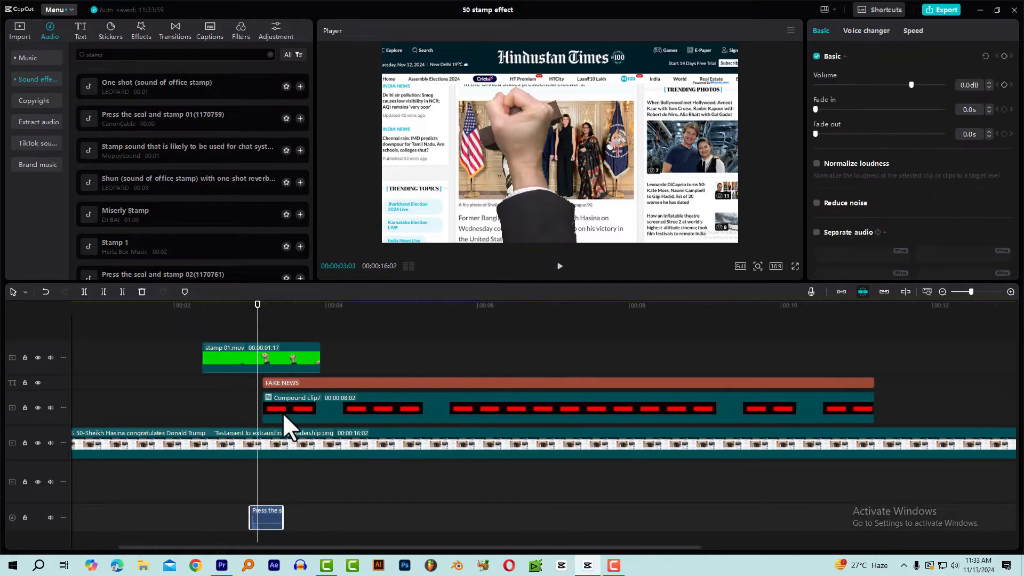
{"action": "scroll", "coordinate": [282, 412], "scroll_direction": "up", "scroll_amount": 6, "text": "ctrl"}
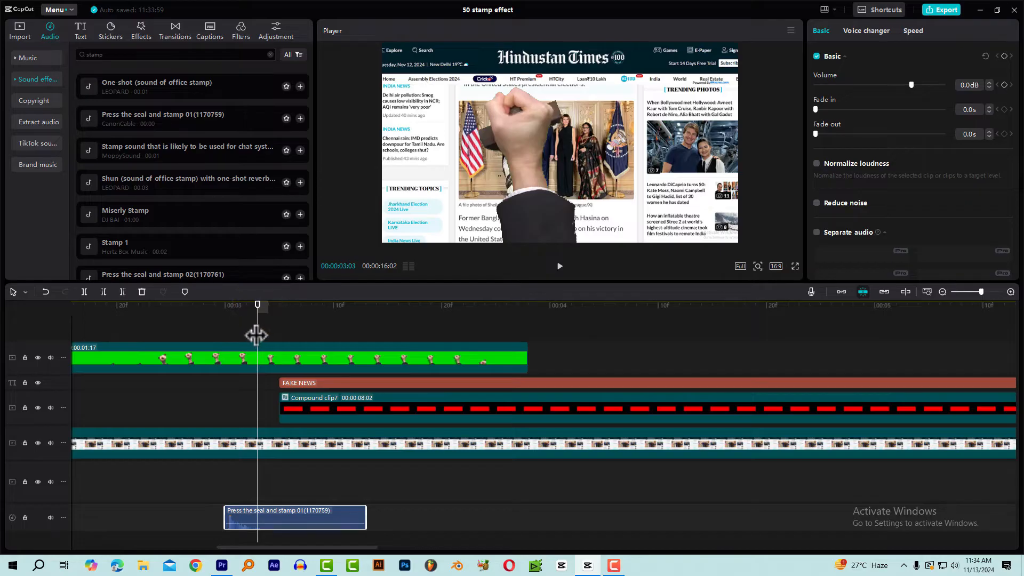
{"action": "left_click_drag", "start_coordinate": [244, 509], "coordinate": [277, 469]}
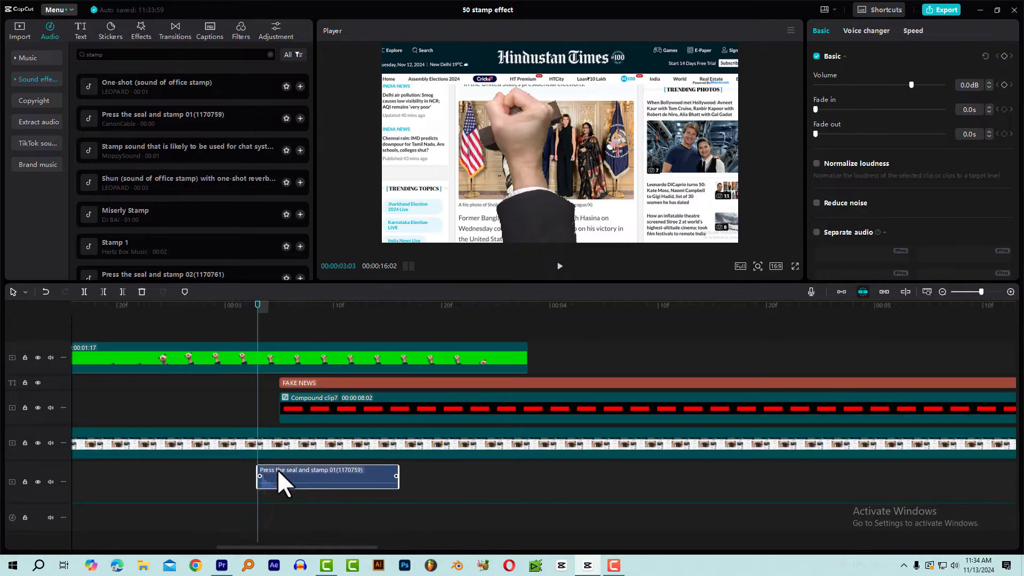
Play the stamp hit with its sound and scrub around the impact to check their timing.
{"action": "left_click", "coordinate": [203, 311]}
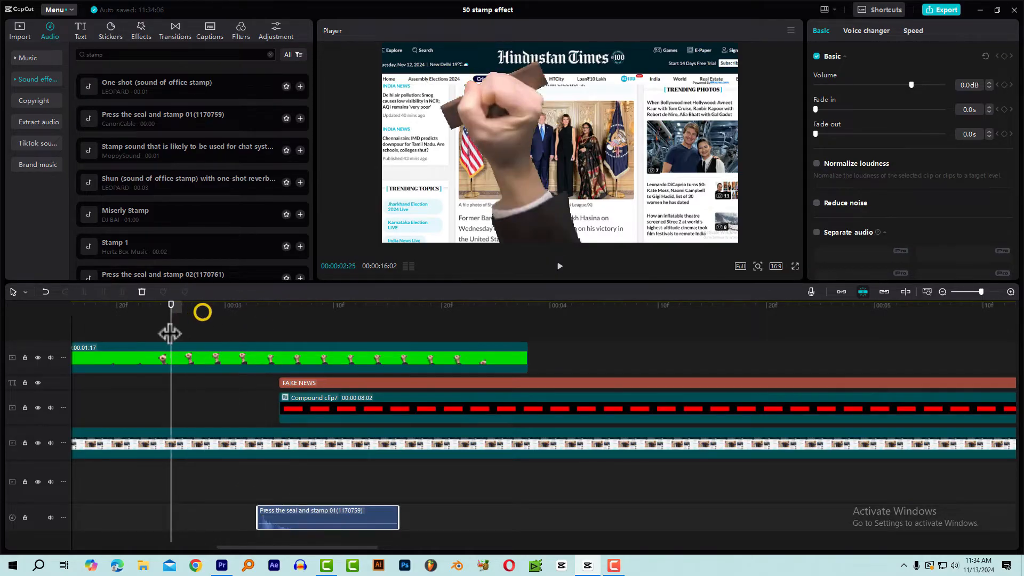
{"action": "key", "text": "space"}
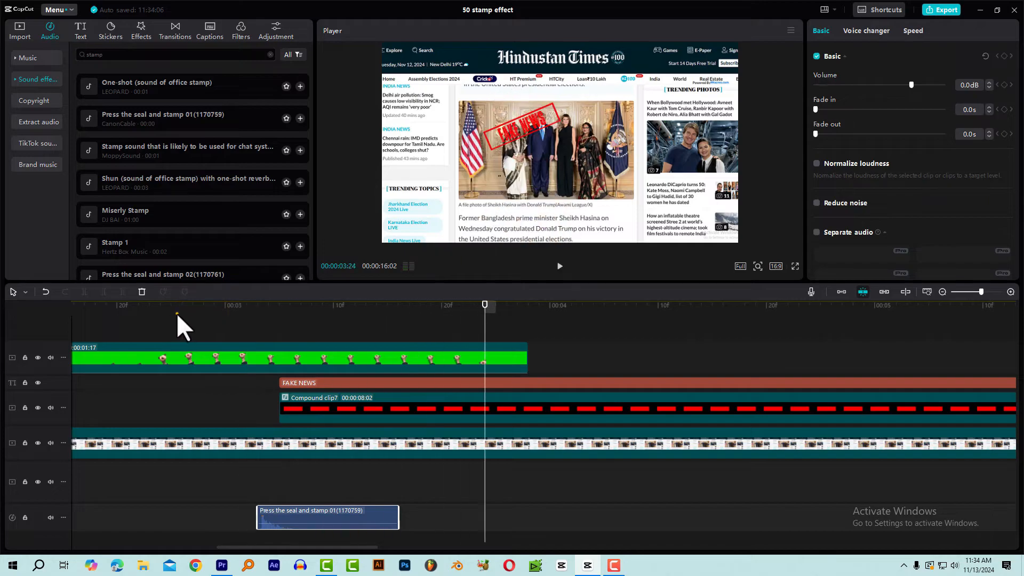
{"action": "left_click", "coordinate": [177, 314]}
{"action": "left_click_drag", "start_coordinate": [262, 312], "coordinate": [283, 316]}
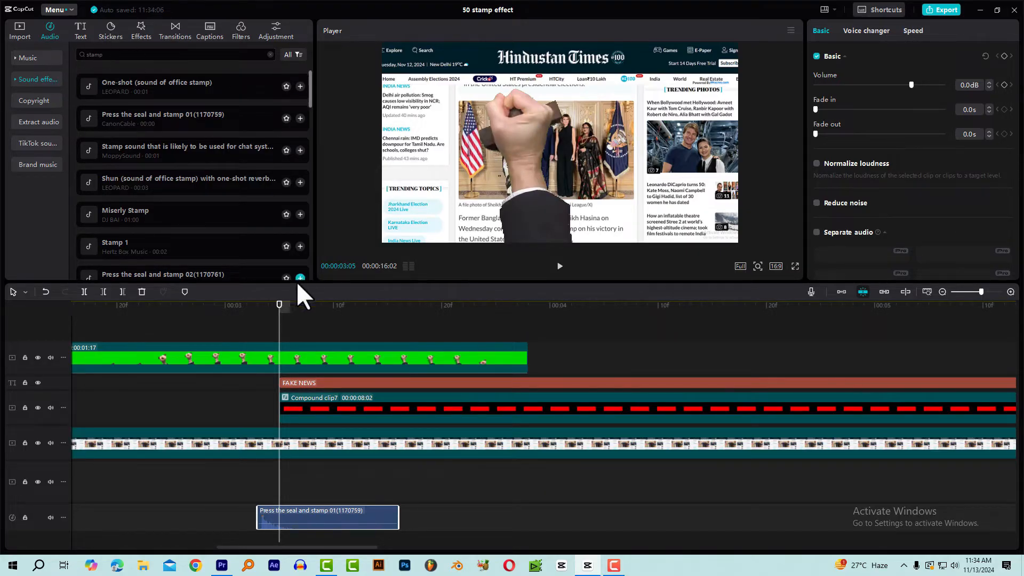
Preview the Shake video effect and place it on a new track above the stamp clip, starting at 00:00:03:04.
{"action": "left_click", "coordinate": [138, 32]}
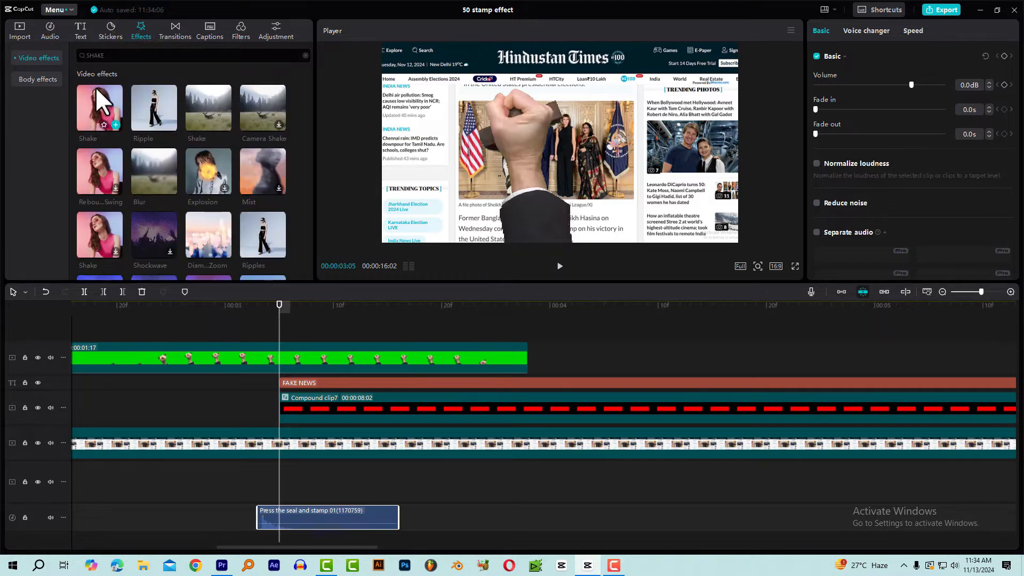
{"action": "left_click", "coordinate": [97, 103]}
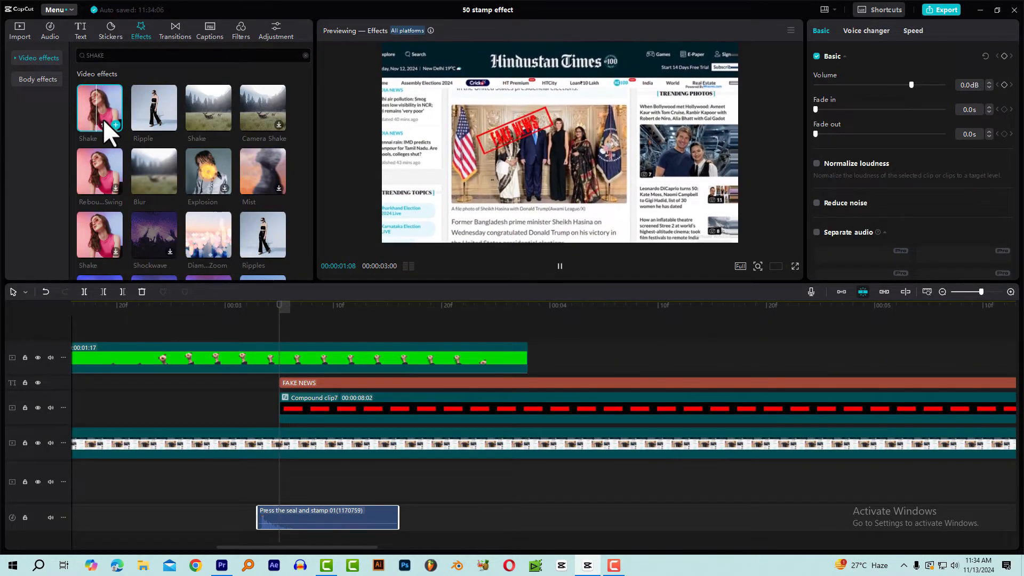
{"action": "left_click", "coordinate": [267, 307]}
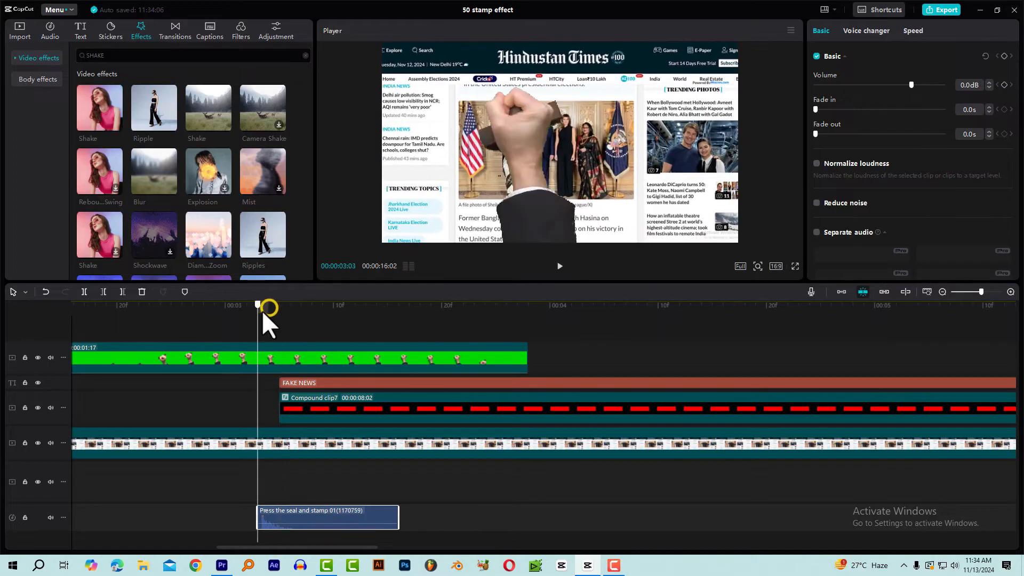
{"action": "left_click", "coordinate": [241, 314]}
{"action": "key", "text": "Right"}
{"action": "key", "text": "Right"}
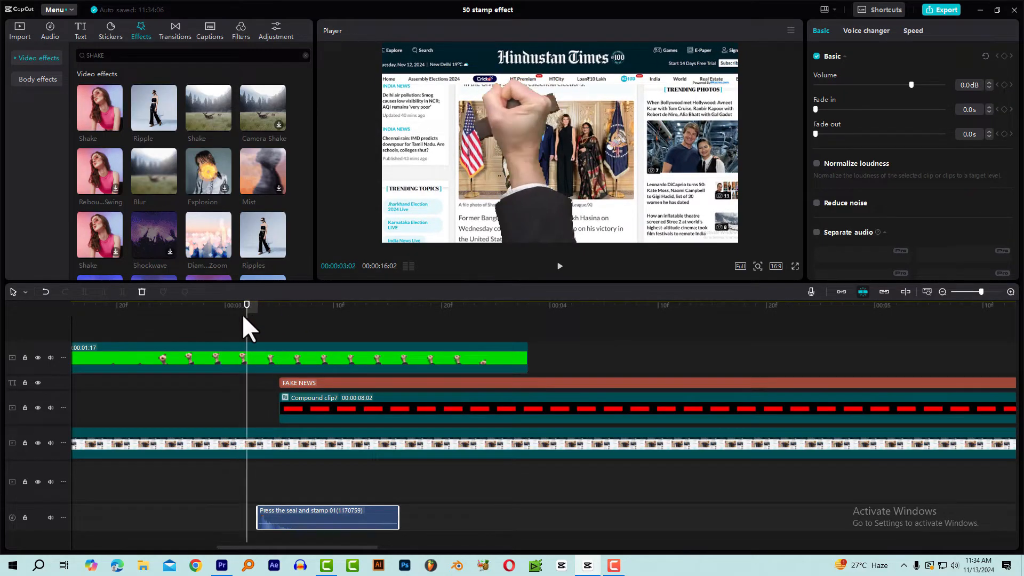
{"action": "mouse_move", "coordinate": [262, 312]}
{"action": "left_mouse_down"}
{"action": "mouse_move", "coordinate": [280, 312]}
{"action": "mouse_move", "coordinate": [262, 315]}
{"action": "mouse_move", "coordinate": [271, 318]}
{"action": "left_mouse_up"}
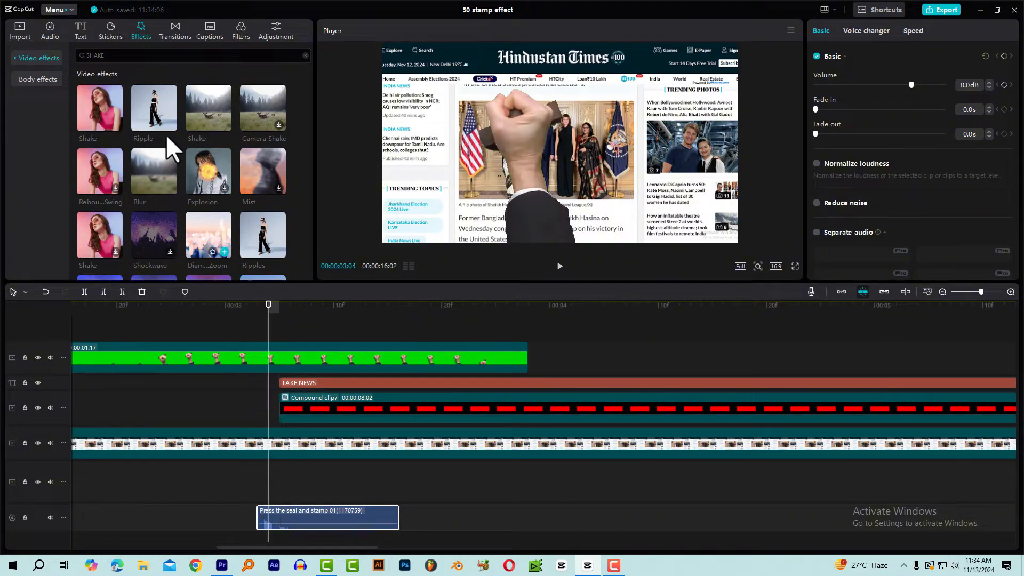
{"action": "left_click_drag", "start_coordinate": [106, 99], "coordinate": [271, 345]}
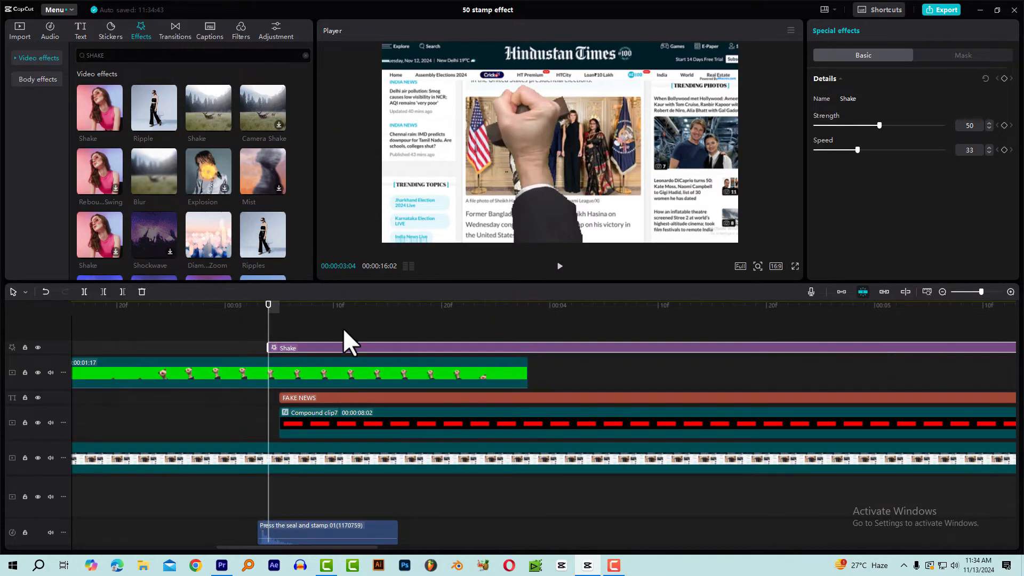
Trim the Shake effect to end at 00:00:03:09 by splitting it there and deleting the remainder.
{"action": "key", "text": "Right"}
{"action": "key", "text": "Right"}
{"action": "key", "text": "Right"}
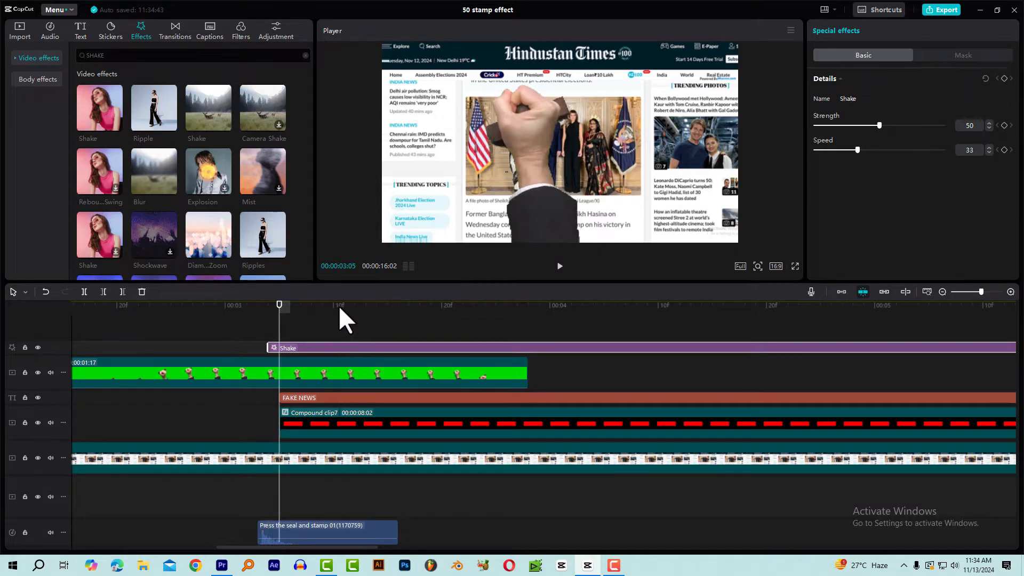
{"action": "key", "text": "Right"}
{"action": "key", "text": "Right"}
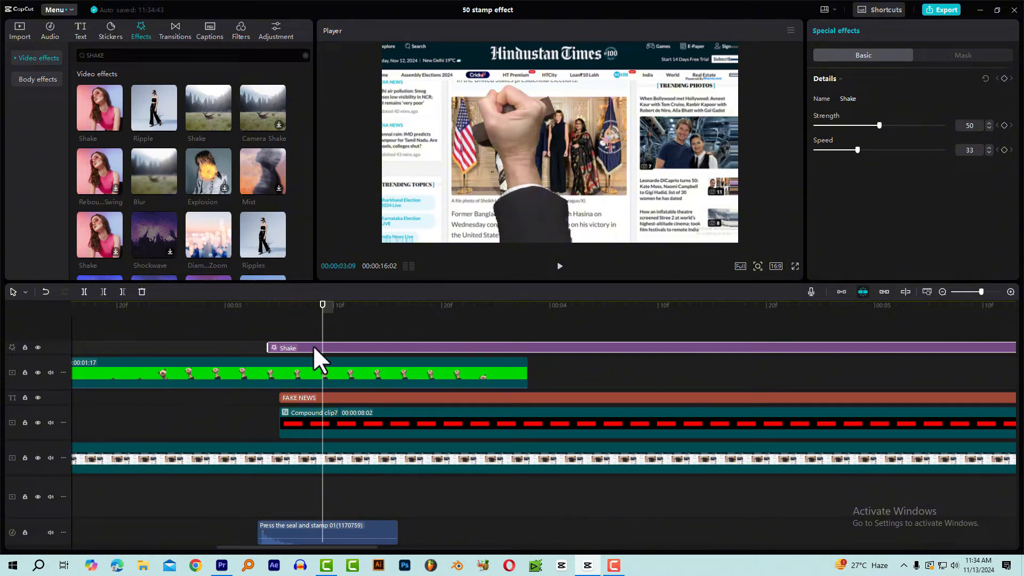
{"action": "key", "text": "b"}
{"action": "left_click", "coordinate": [323, 349]}
{"action": "key", "text": "a"}
{"action": "left_click", "coordinate": [343, 346]}
{"action": "key", "text": "Delete"}
Play the stamp hit with the shake and align the stamp sound's start with the Shake effect.
{"action": "left_click_drag", "start_coordinate": [207, 309], "coordinate": [156, 316]}
{"action": "key", "text": "space"}
{"action": "key", "text": "space"}
{"action": "left_click", "coordinate": [261, 307]}
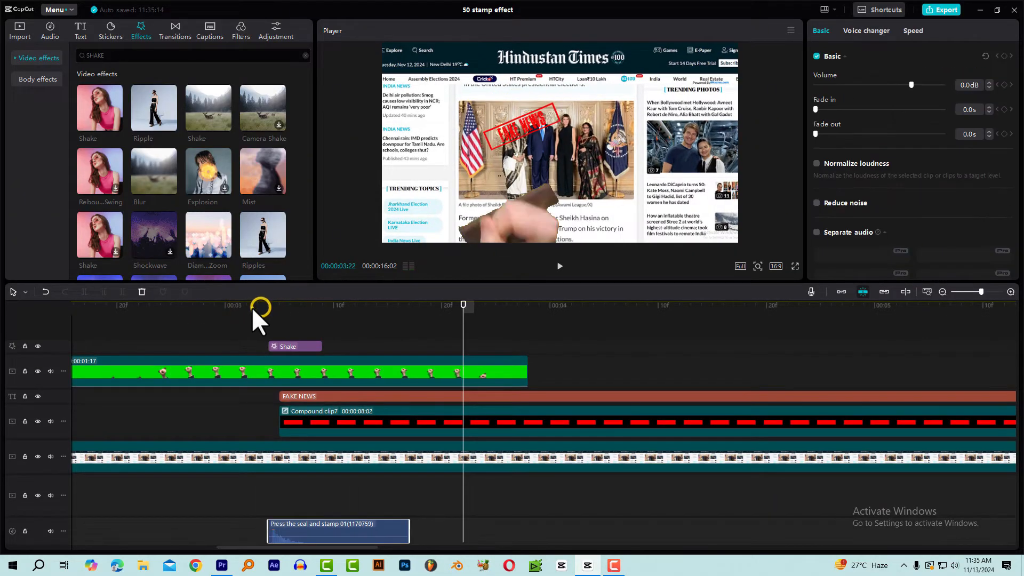
Set the Shake effect's Strength to 10 and Speed to 2.
{"action": "left_click_drag", "start_coordinate": [252, 309], "coordinate": [283, 306]}
{"action": "left_click", "coordinate": [297, 346]}
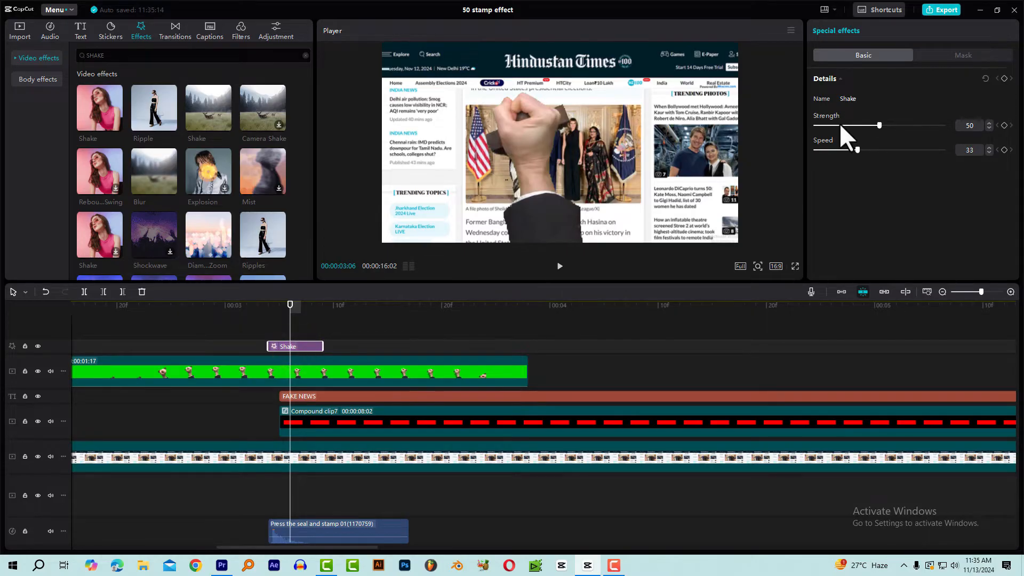
{"action": "left_click_drag", "start_coordinate": [839, 124], "coordinate": [830, 126]}
{"action": "left_click", "coordinate": [822, 150]}
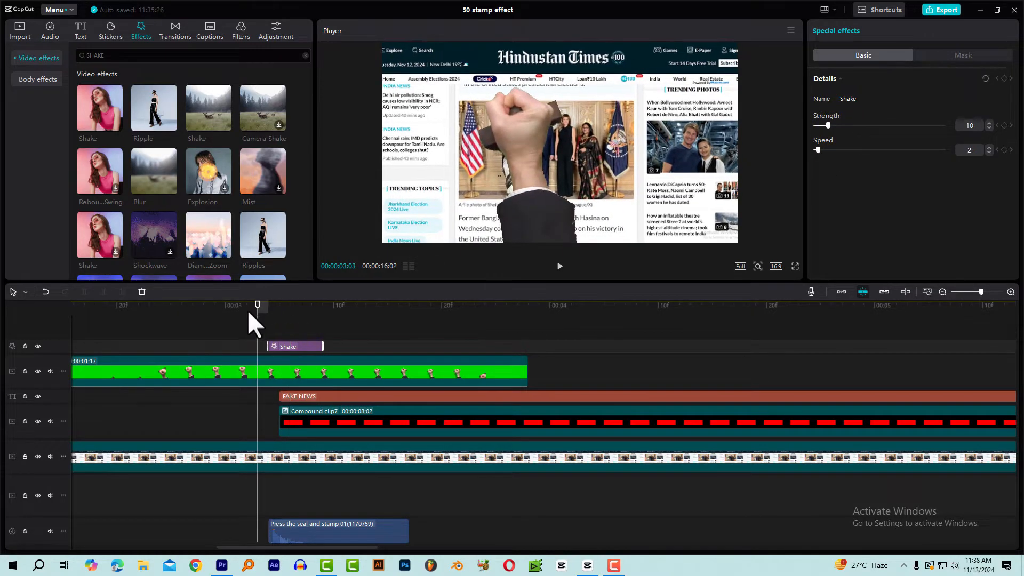
Play the stamp hit from just before the impact to check the softened shake.
{"action": "left_click_drag", "start_coordinate": [247, 310], "coordinate": [208, 313]}
{"action": "key", "text": "space"}
{"action": "left_click", "coordinate": [175, 312]}
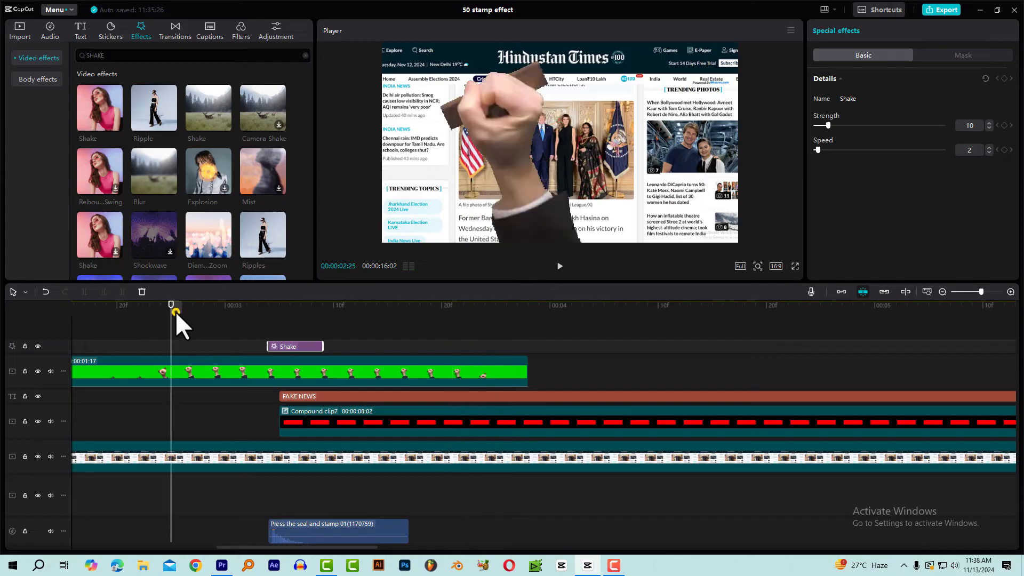
{"action": "key", "text": "space"}
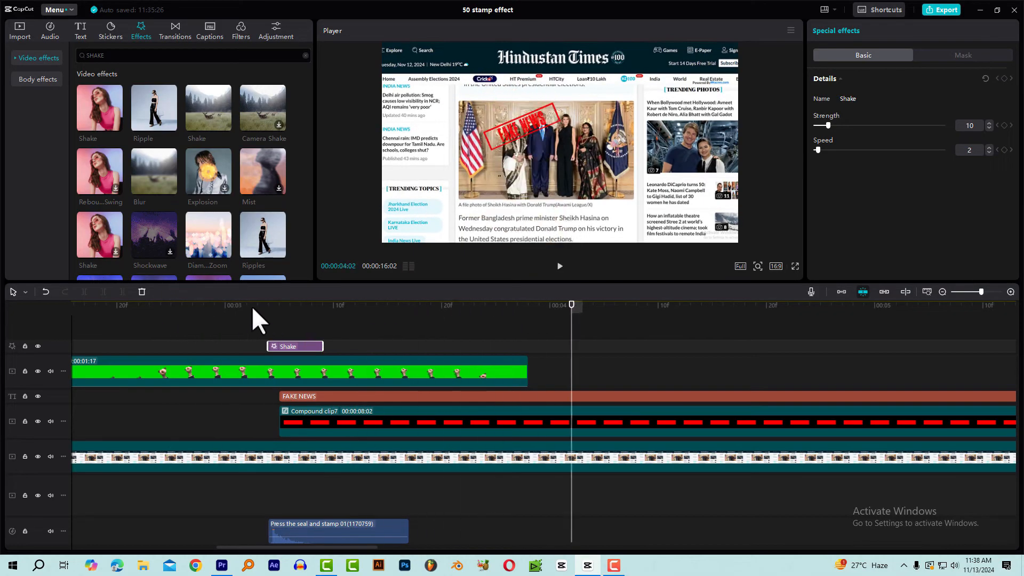
{"action": "left_click", "coordinate": [235, 308]}
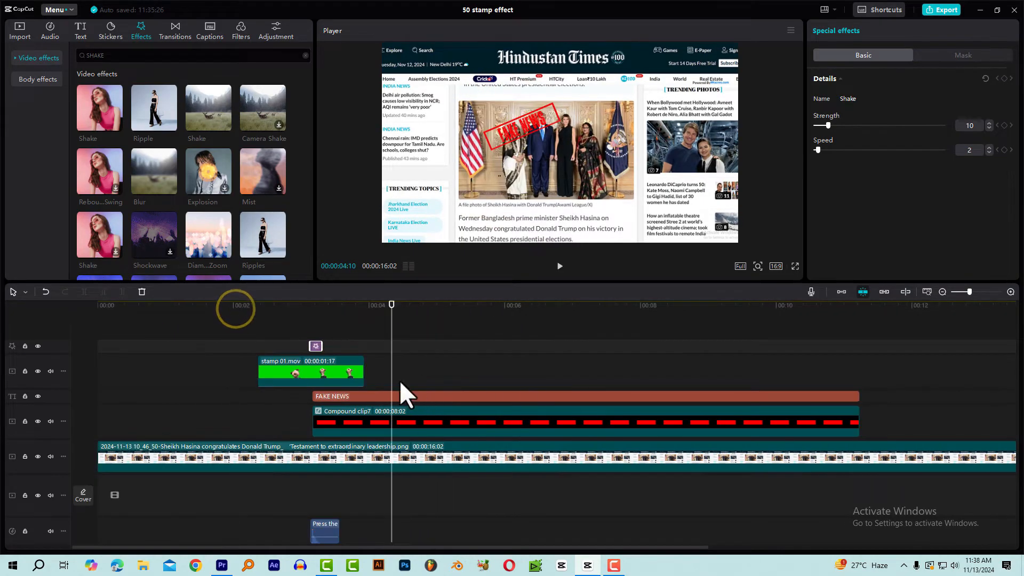
Shorten the FAKE NEWS text and its red frame compound clip together to end at 00:00:04:13.
{"action": "left_click", "coordinate": [399, 381]}
{"action": "left_click_drag", "start_coordinate": [401, 421], "coordinate": [401, 424]}
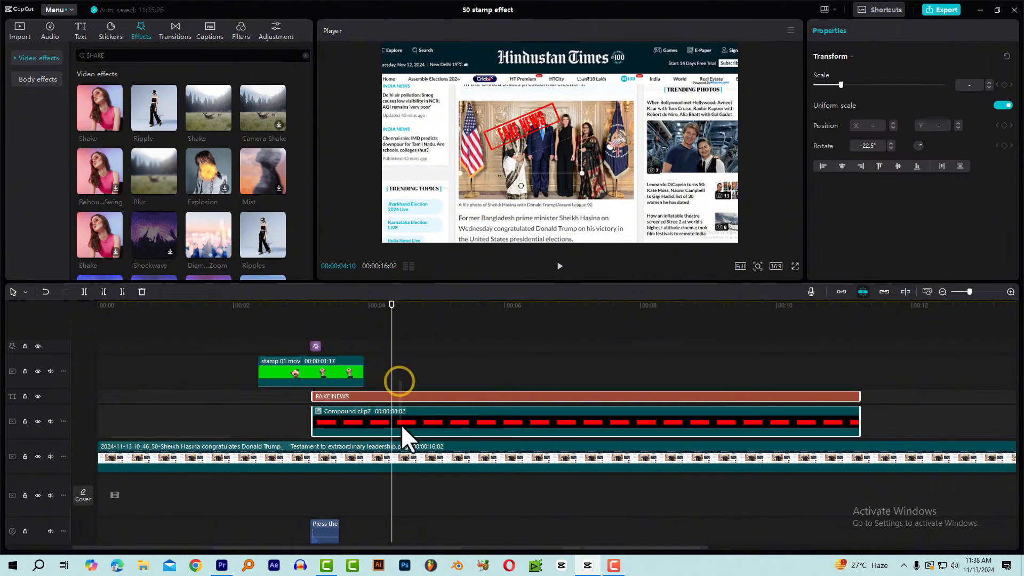
{"action": "left_click", "coordinate": [393, 305]}
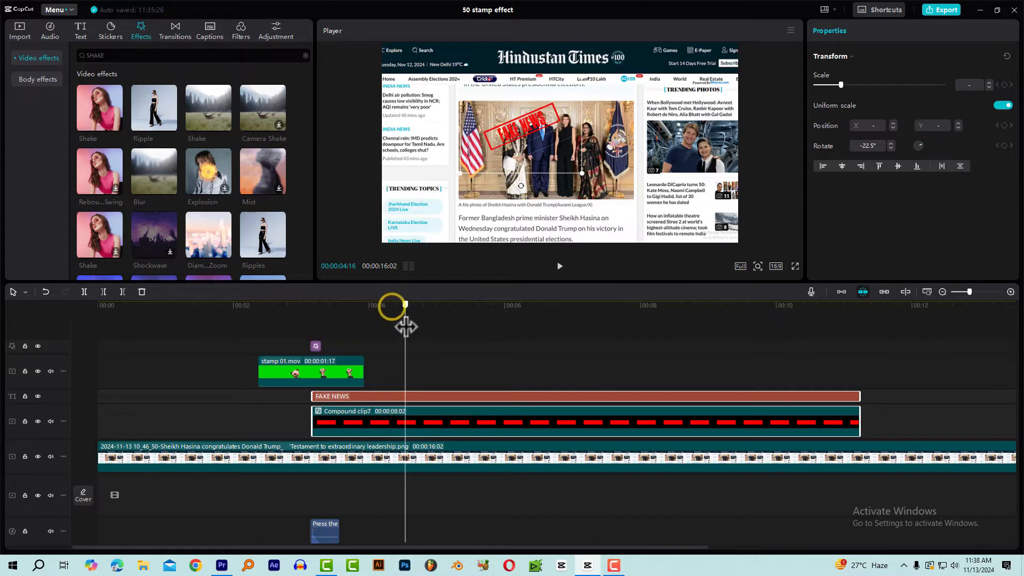
{"action": "left_click", "coordinate": [398, 329]}
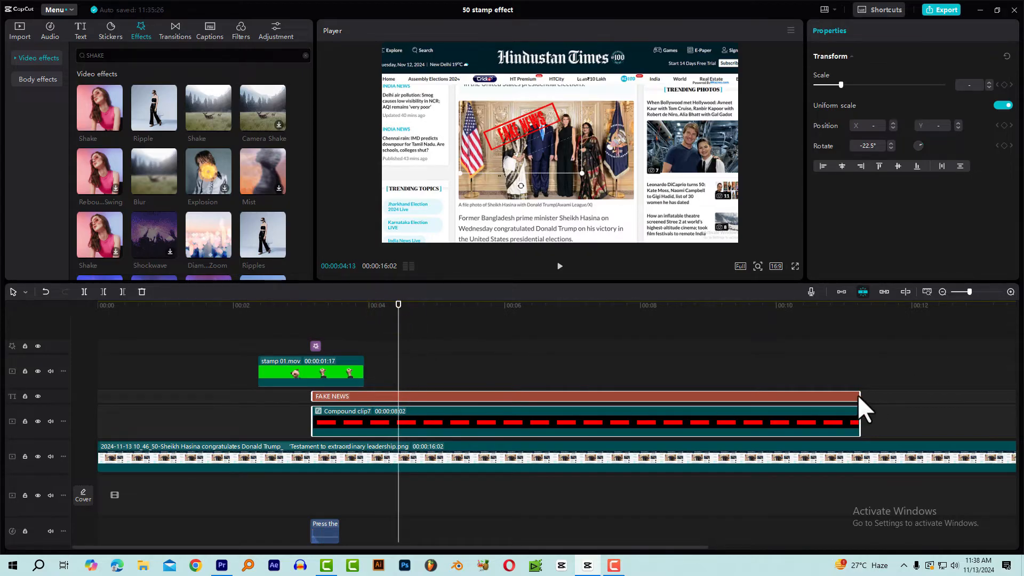
{"action": "left_click_drag", "start_coordinate": [858, 395], "coordinate": [398, 403]}
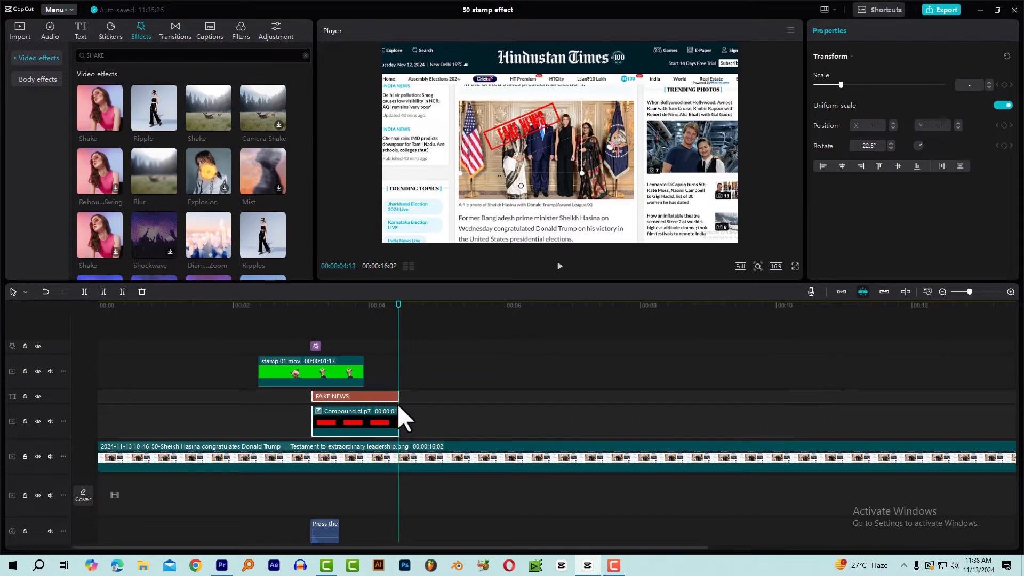
Play the whole hand stamp sequence to check when the FAKE NEWS label appears and ends.
{"action": "left_click", "coordinate": [245, 306]}
{"action": "key", "text": "space"}
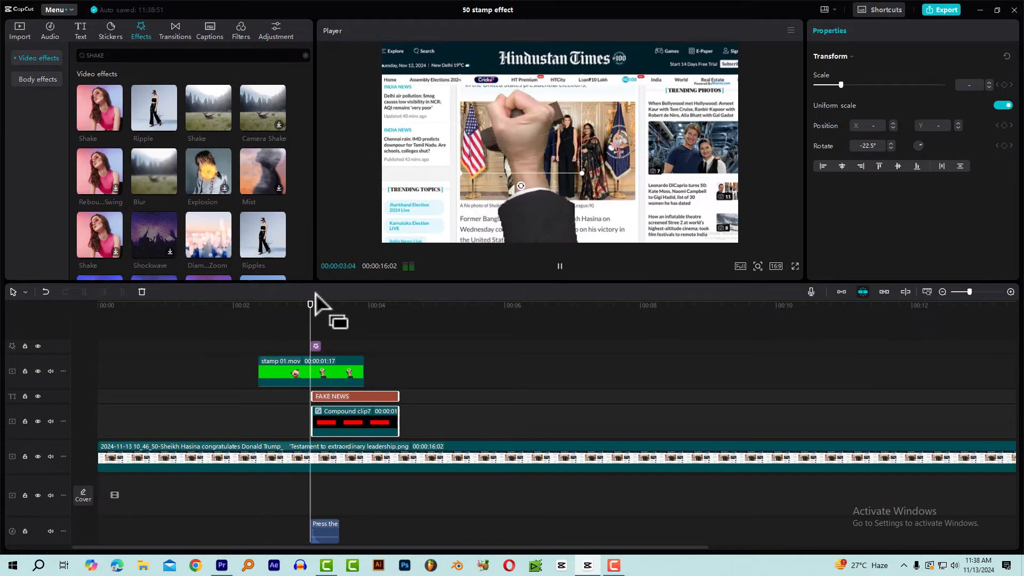
{"action": "key", "text": "space"}
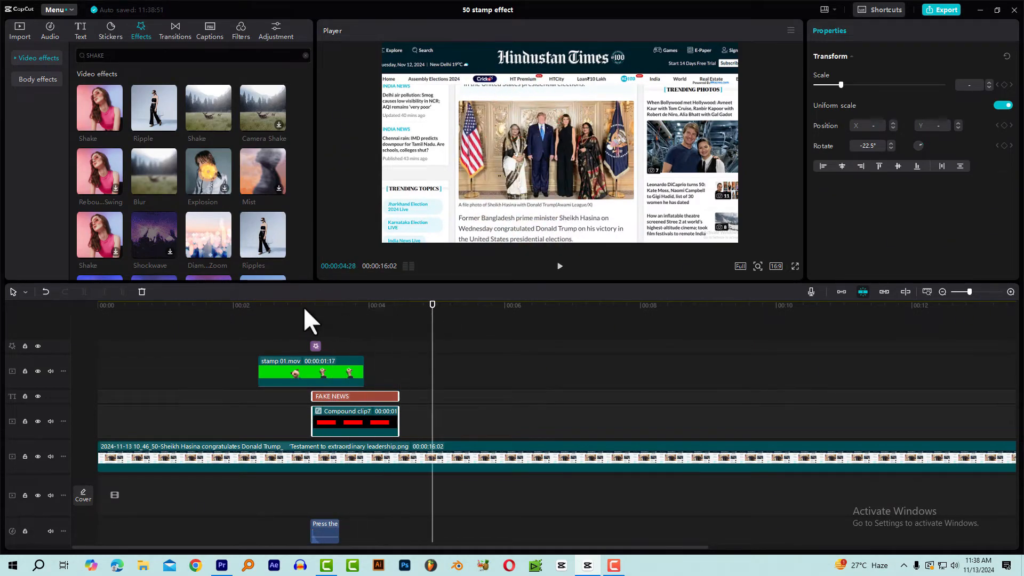
{"action": "left_click", "coordinate": [269, 303]}
{"action": "key", "text": "space"}
{"action": "key", "text": "space"}
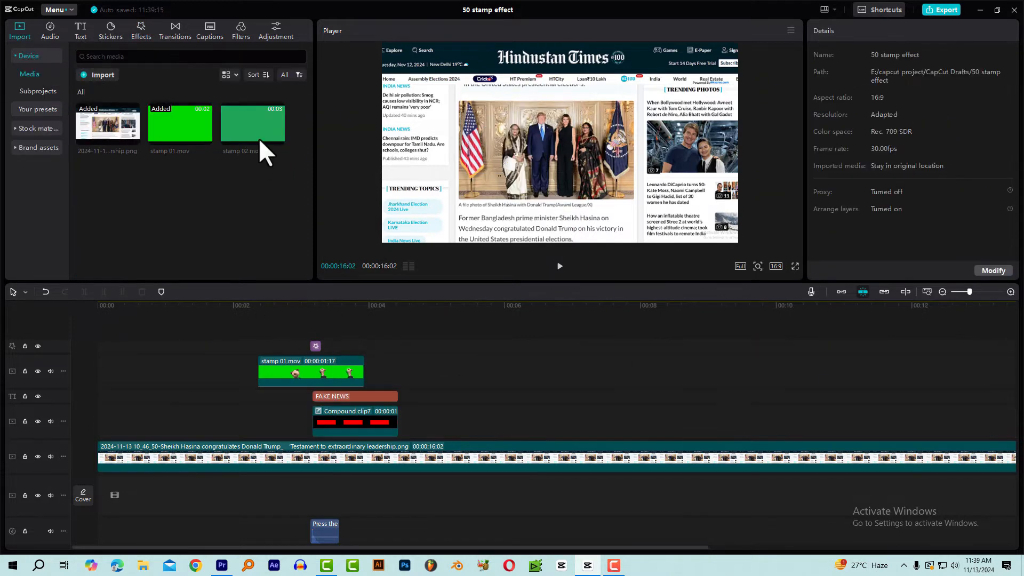
Preview stamp 02.mov and place it above the news article just before 00:00:06:00, moving to frame 00:00:06:23.
{"action": "left_click", "coordinate": [261, 122]}
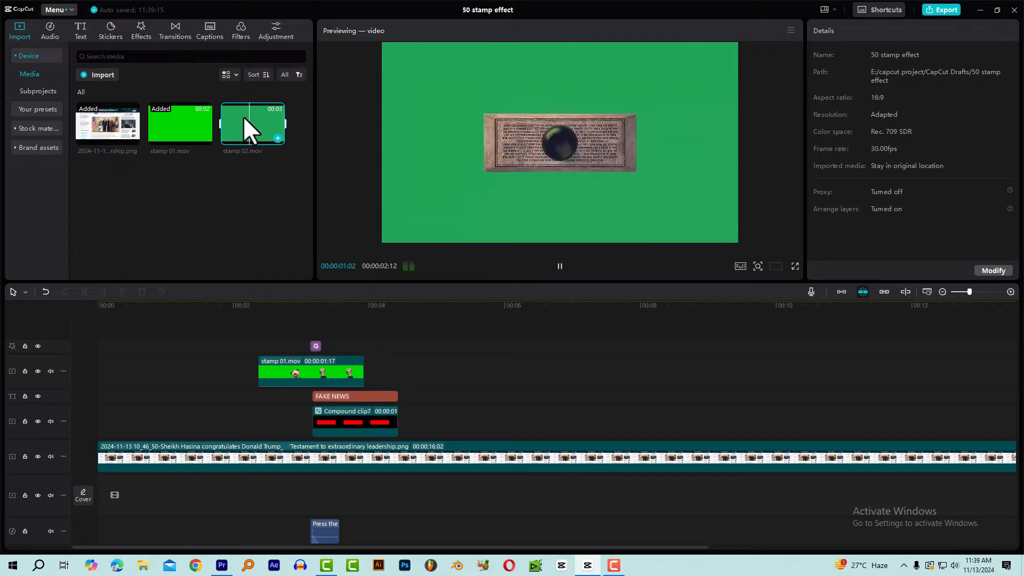
{"action": "left_click_drag", "start_coordinate": [260, 126], "coordinate": [514, 363]}
{"action": "left_click_drag", "start_coordinate": [512, 314], "coordinate": [557, 343]}
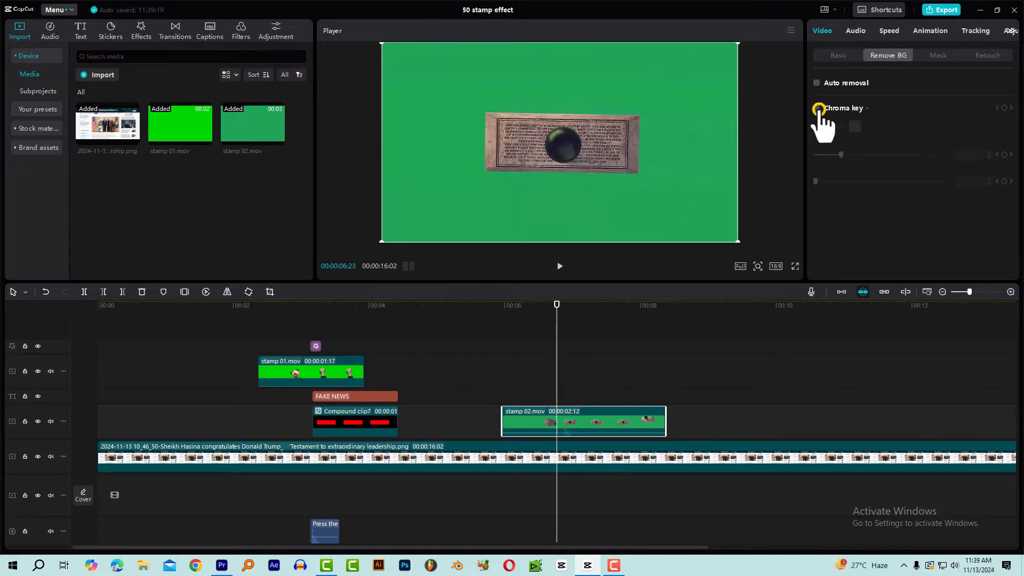
Key out the green background of stamp 02.mov with Chroma key at intensity 20 and check other frames.
{"action": "left_click", "coordinate": [855, 126]}
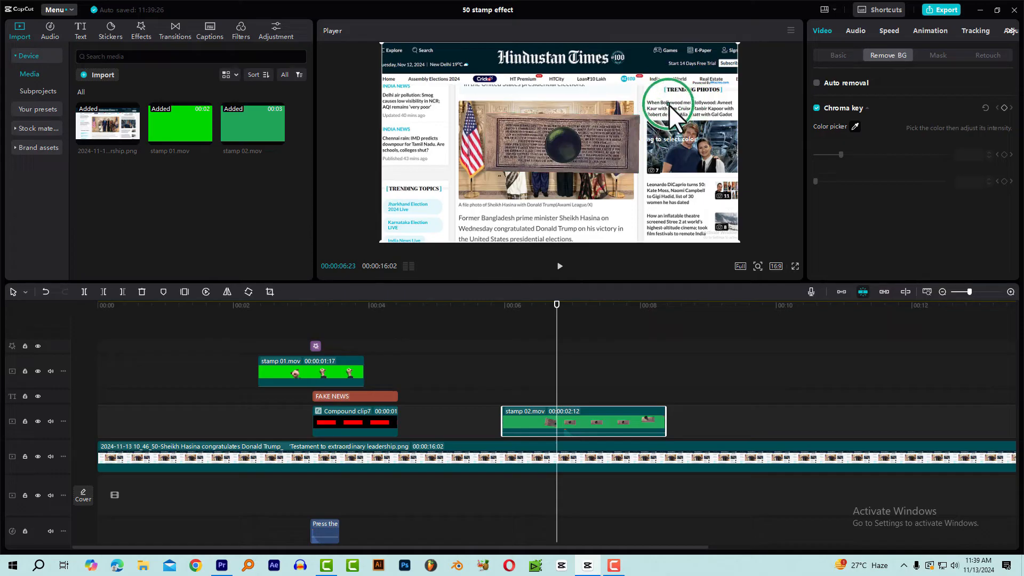
{"action": "left_click", "coordinate": [679, 104]}
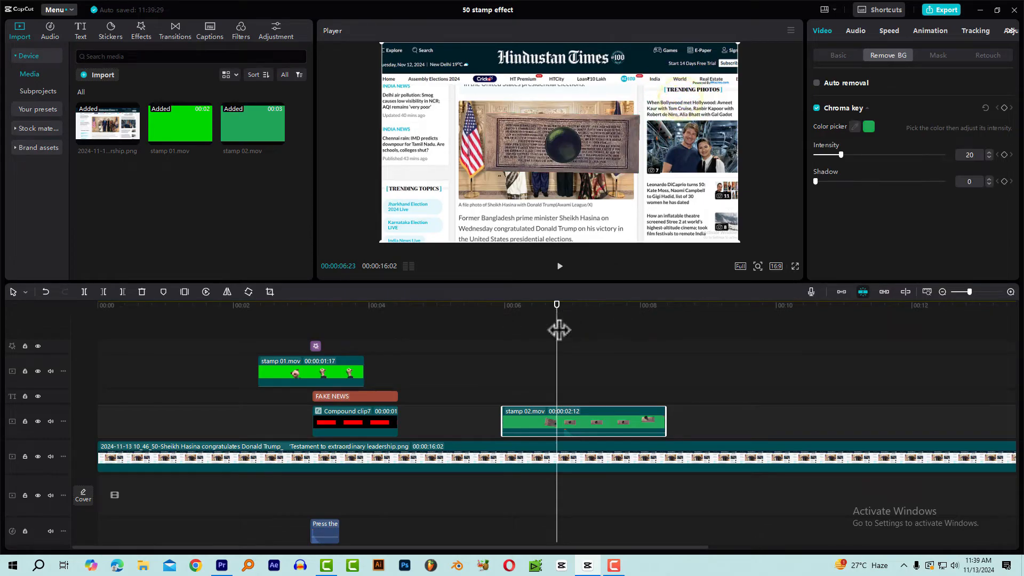
{"action": "left_click_drag", "start_coordinate": [559, 315], "coordinate": [638, 314]}
{"action": "mouse_move", "coordinate": [837, 153]}
{"action": "left_mouse_down"}
{"action": "mouse_move", "coordinate": [812, 156]}
{"action": "mouse_move", "coordinate": [899, 156]}
{"action": "mouse_move", "coordinate": [840, 155]}
{"action": "left_mouse_up"}
{"action": "left_click_drag", "start_coordinate": [638, 316], "coordinate": [563, 321]}
Copy the FAKE NEWS text and frame clips over stamp 02.mov, spanning from 00:00:06:27 to that clip's end.
{"action": "left_click", "coordinate": [382, 307]}
{"action": "left_click_drag", "start_coordinate": [399, 378], "coordinate": [388, 423]}
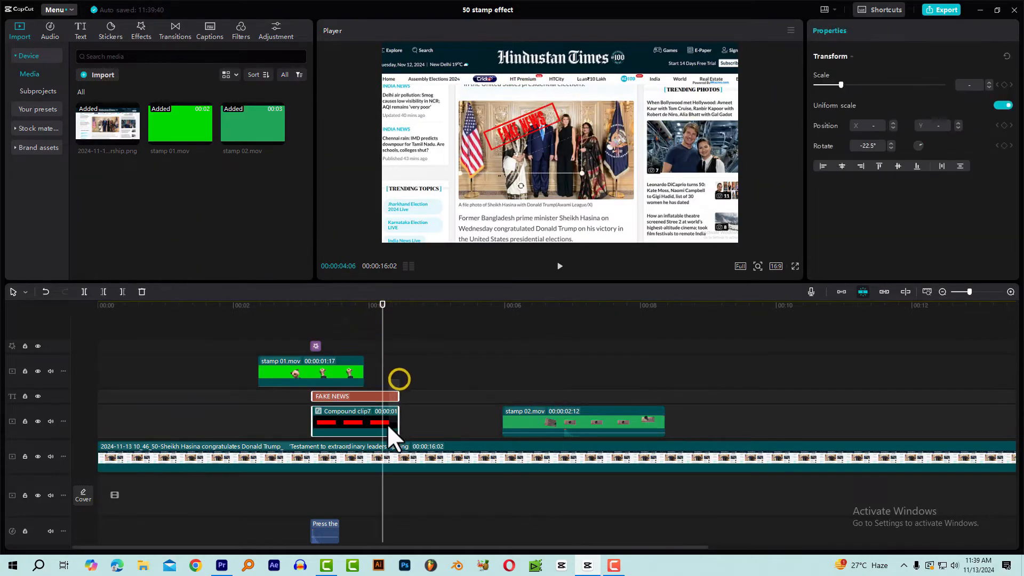
{"action": "left_click", "coordinate": [518, 306]}
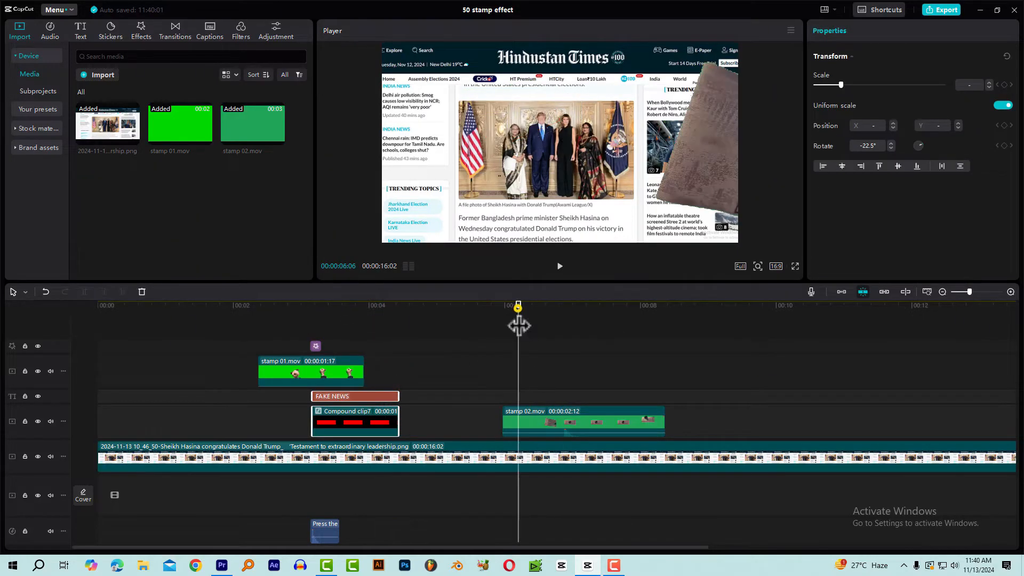
{"action": "key", "text": "ctrl+v"}
{"action": "left_click_drag", "start_coordinate": [532, 309], "coordinate": [566, 324]}
{"action": "left_click_drag", "start_coordinate": [549, 395], "coordinate": [666, 396]}
Enlarge the copied FAKE NEWS label, rotate it to 0.0°, and center it over the wooden stamp block.
{"action": "left_click", "coordinate": [578, 308]}
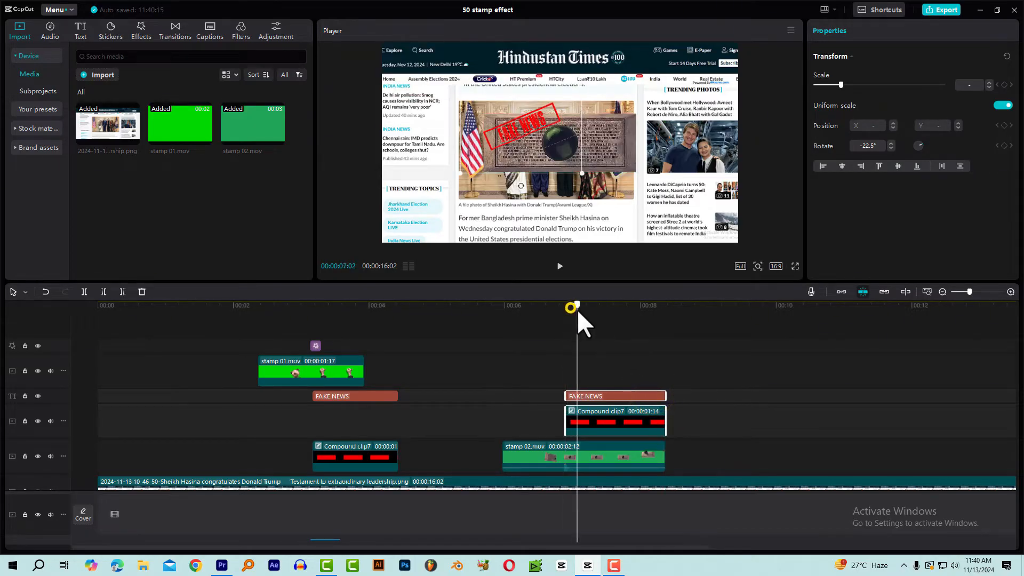
{"action": "left_click_drag", "start_coordinate": [582, 173], "coordinate": [668, 261]}
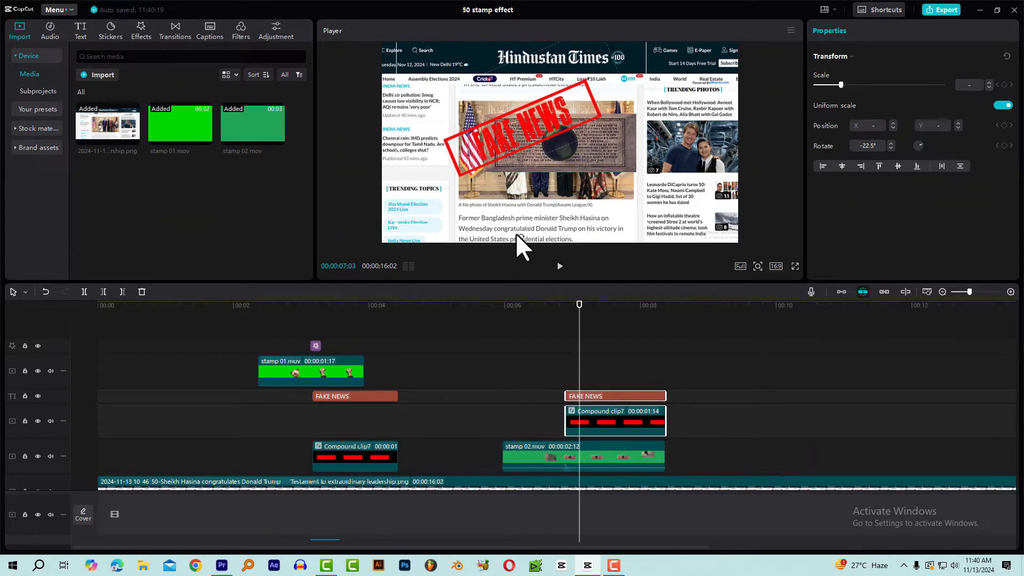
{"action": "left_click_drag", "start_coordinate": [516, 234], "coordinate": [479, 220]}
{"action": "left_click_drag", "start_coordinate": [491, 139], "coordinate": [562, 148]}
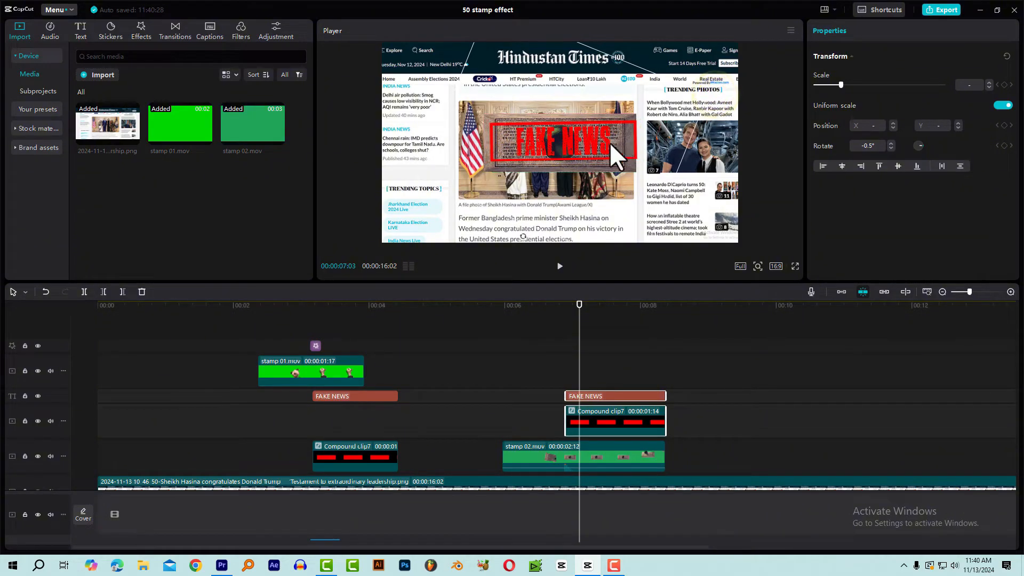
{"action": "left_click_drag", "start_coordinate": [609, 142], "coordinate": [571, 145]}
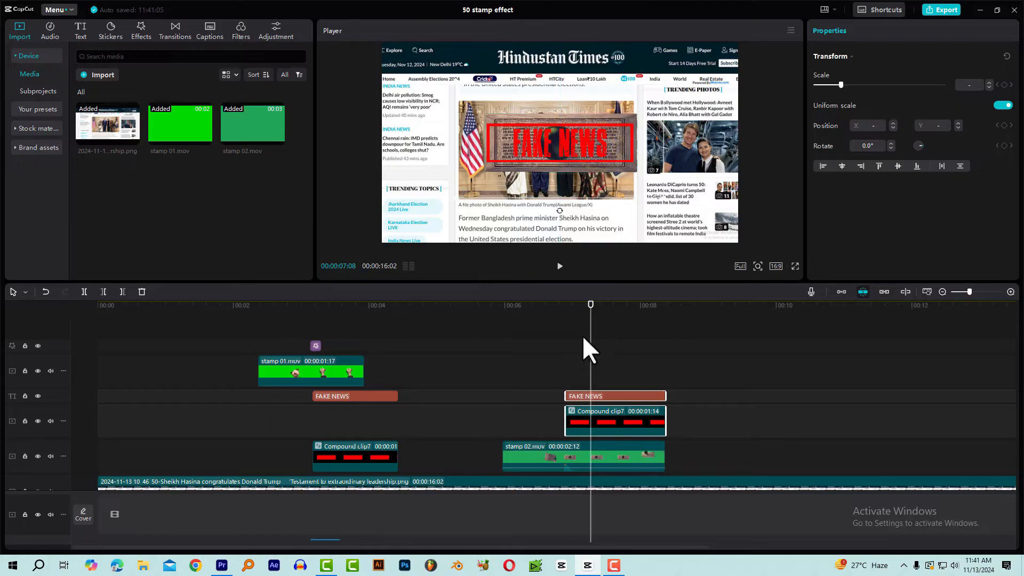
Move stamp 02.mov to the track above the copied label and extend the label clips to 00:00:02:26 long.
{"action": "scroll", "coordinate": [597, 384], "scroll_direction": "down", "scroll_amount": 1}
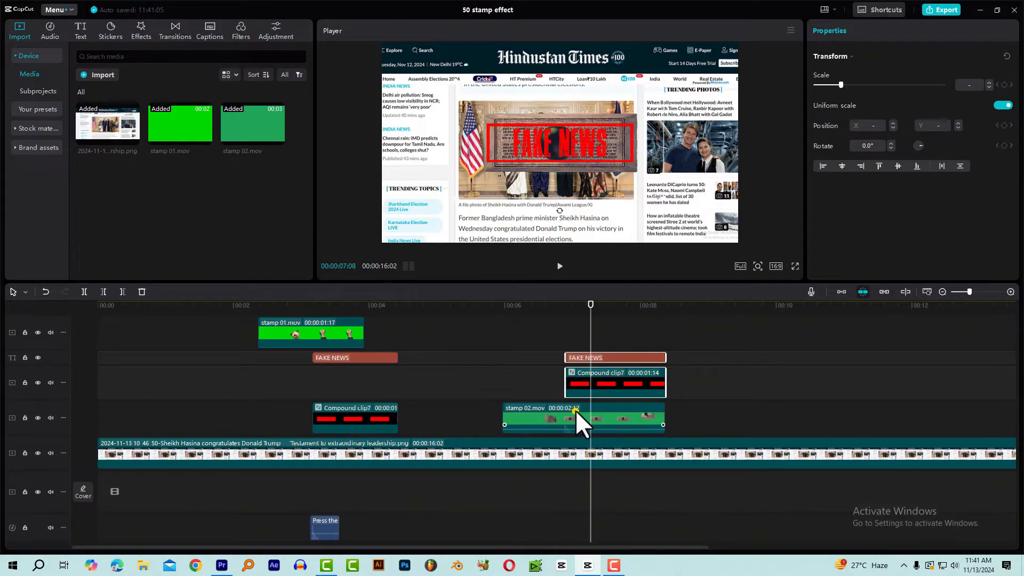
{"action": "left_click", "coordinate": [576, 415]}
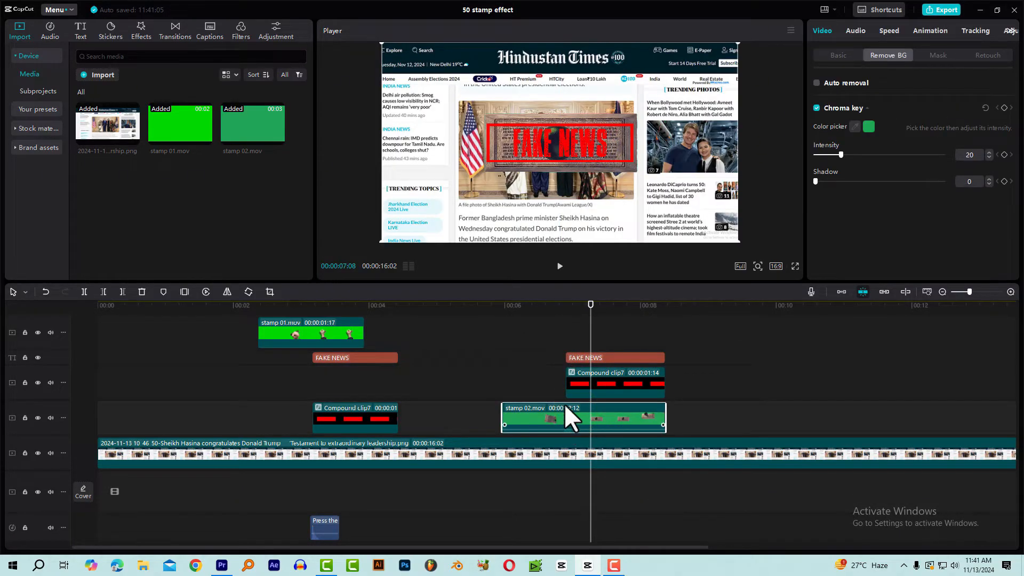
{"action": "left_click_drag", "start_coordinate": [564, 405], "coordinate": [760, 360]}
{"action": "left_click", "coordinate": [656, 369]}
Mute stamp 02.mov and play its stamping sequence, returning to the impact around 00:00:06:29.
{"action": "left_click", "coordinate": [503, 304]}
{"action": "key", "text": "space"}
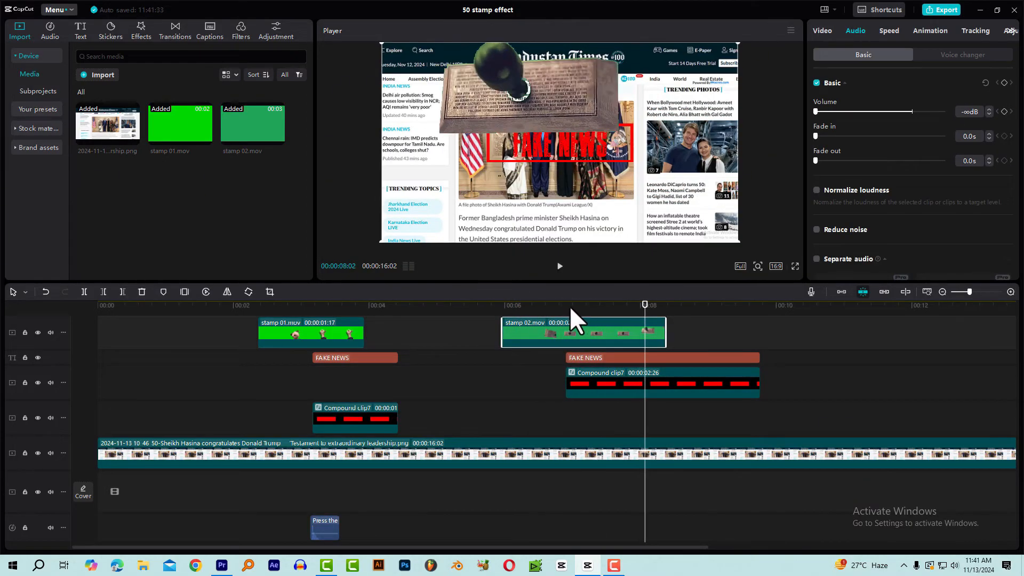
{"action": "left_click", "coordinate": [570, 304]}
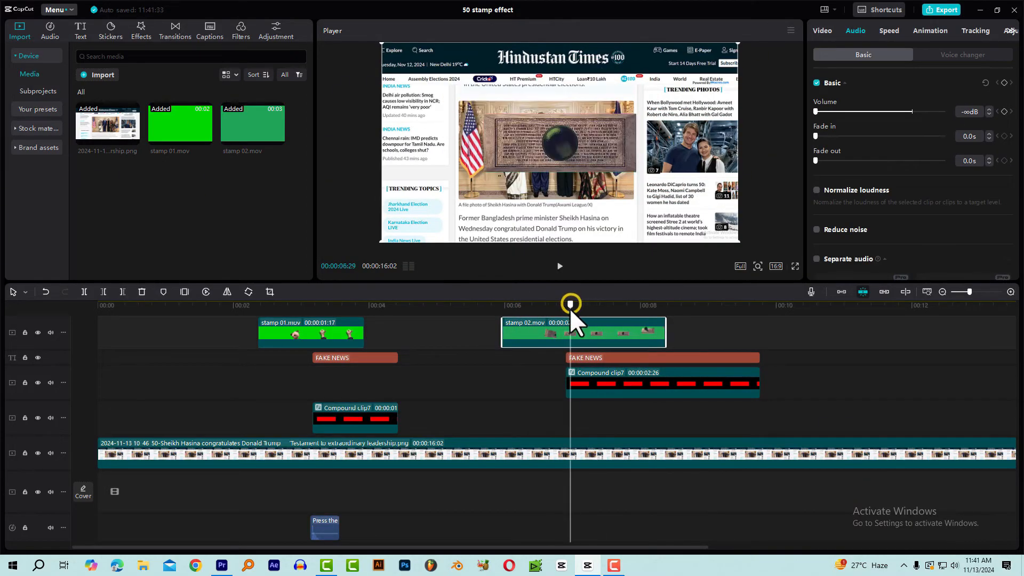
Copy the stamp sound effect to 00:00:06:27, where the second FAKE NEWS label starts.
{"action": "left_click", "coordinate": [318, 521]}
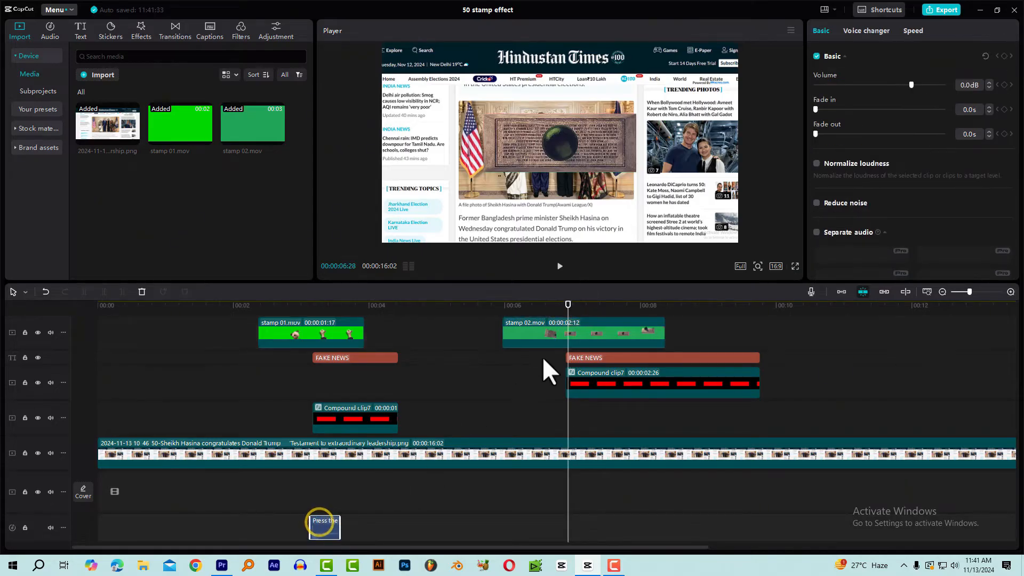
{"action": "left_click_drag", "start_coordinate": [569, 305], "coordinate": [564, 312]}
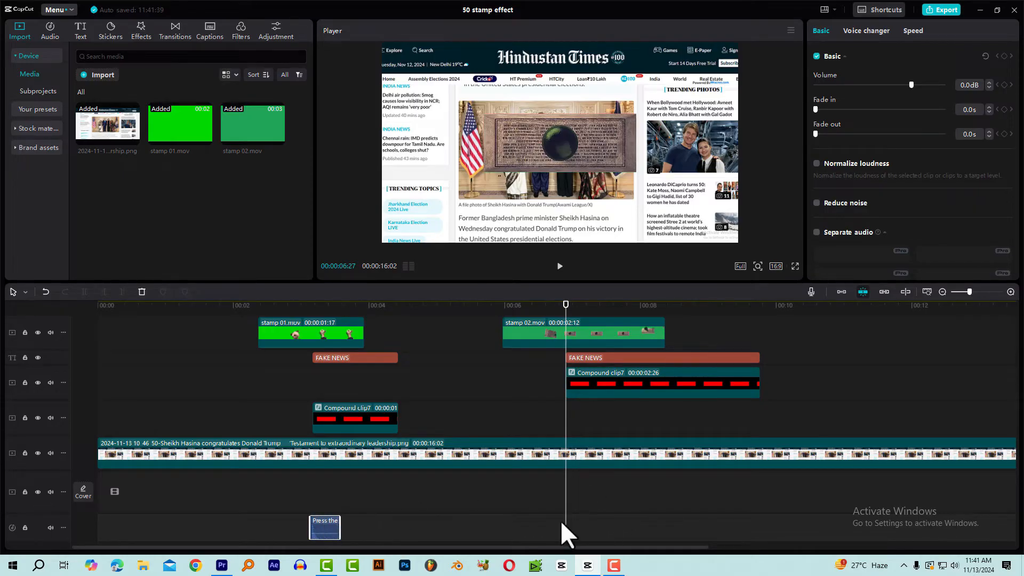
{"action": "key", "text": "ctrl+v"}
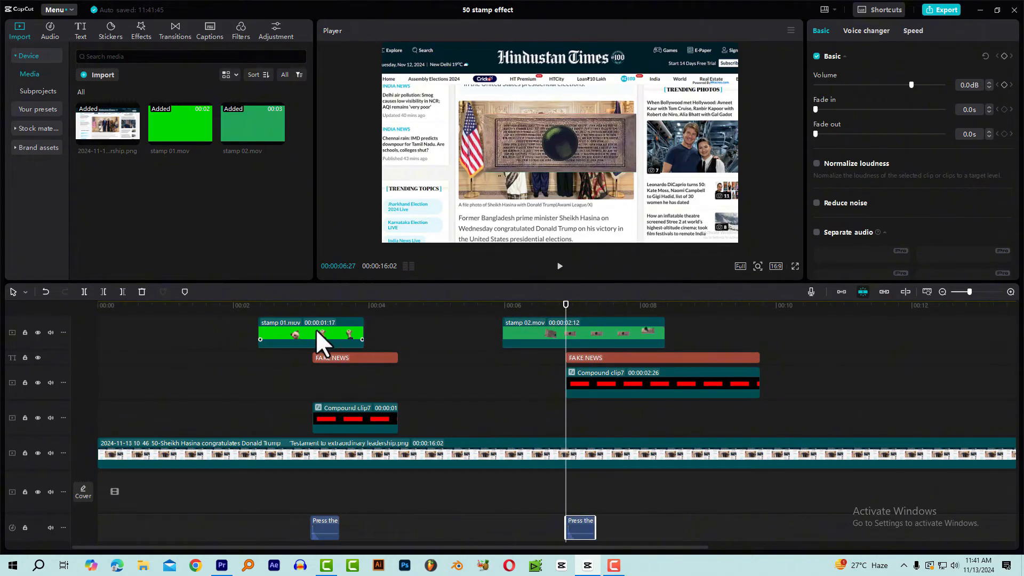
Copy the Shake effect from the first stamp to 00:00:06:27, where the second FAKE NEWS label starts.
{"action": "scroll", "coordinate": [316, 328], "scroll_direction": "up", "scroll_amount": 2}
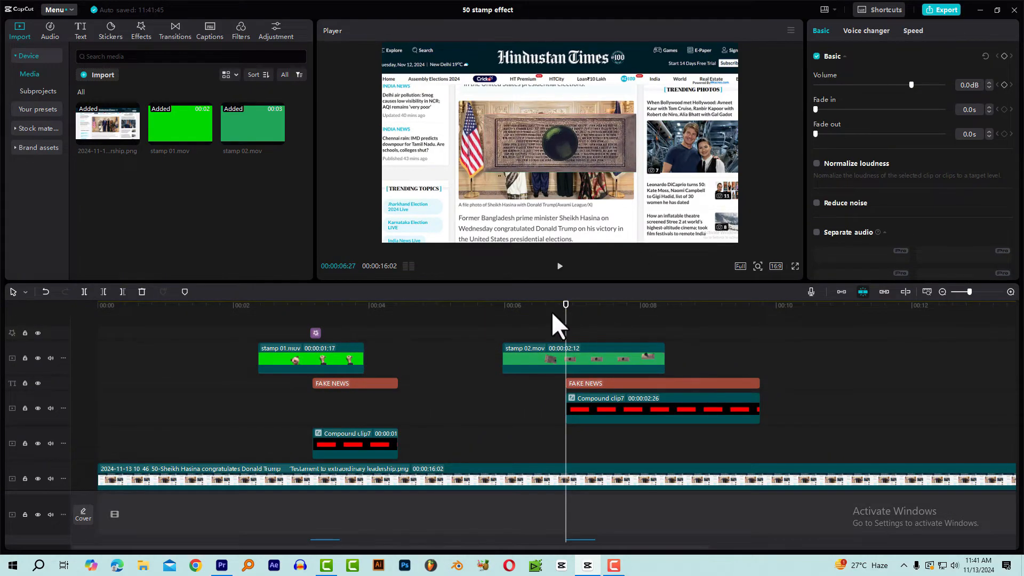
{"action": "left_click", "coordinate": [317, 332]}
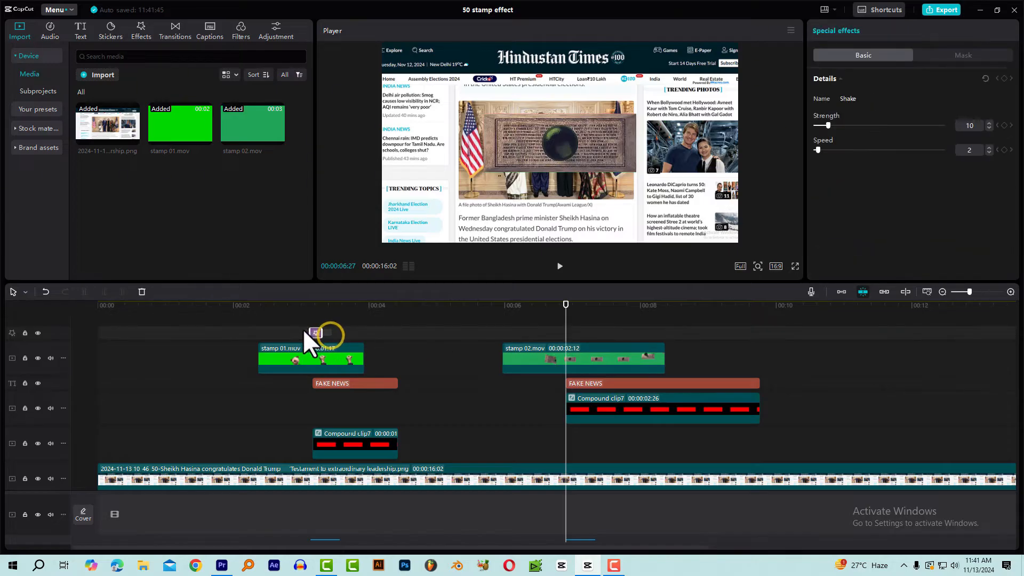
{"action": "scroll", "coordinate": [382, 334], "scroll_direction": "up", "scroll_amount": 1}
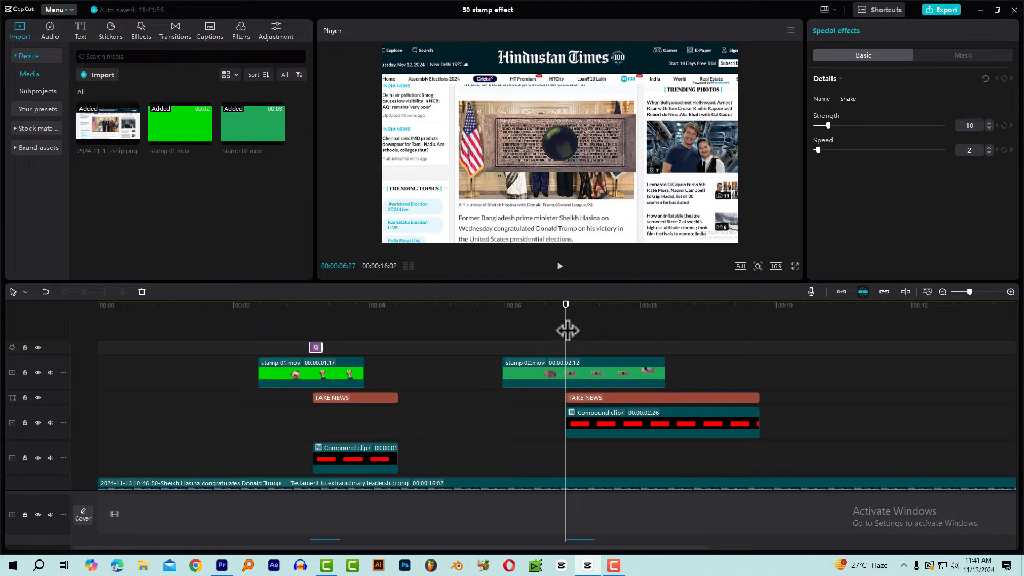
{"action": "left_click", "coordinate": [565, 305]}
{"action": "key", "text": "ctrl+v"}
{"action": "scroll", "coordinate": [638, 337], "scroll_direction": "down", "scroll_amount": 1}
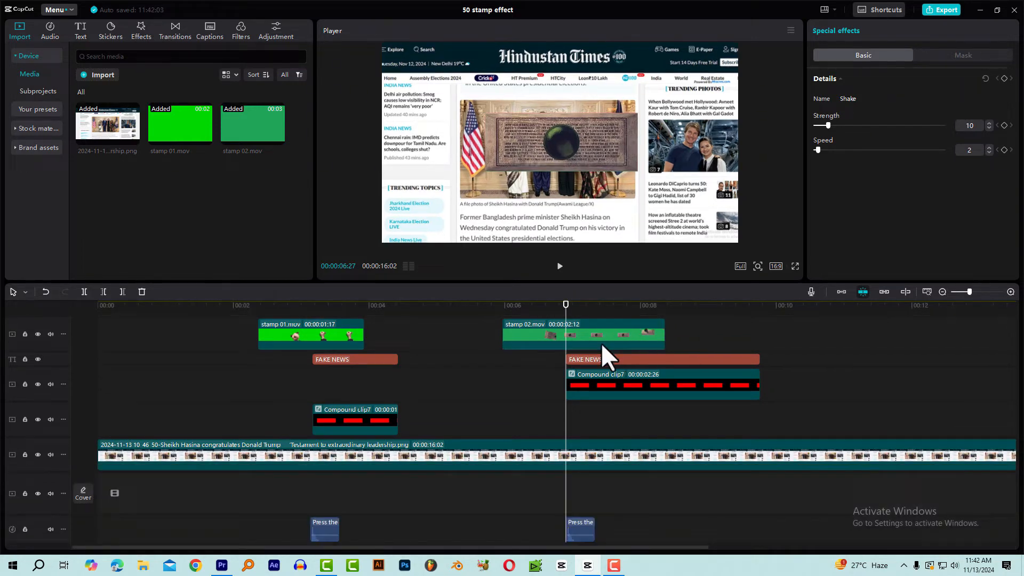
Play and scrub through both stamp sequences to check the timing of the impact, shake and sound.
{"action": "left_click", "coordinate": [540, 305]}
{"action": "key", "text": "space"}
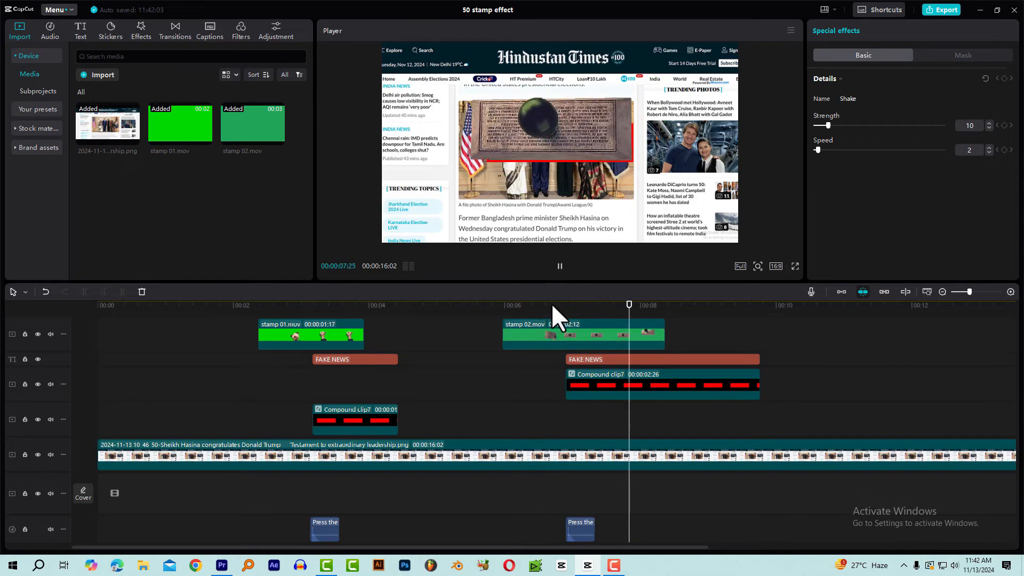
{"action": "key", "text": "space"}
{"action": "left_click", "coordinate": [290, 305]}
{"action": "key", "text": "space"}
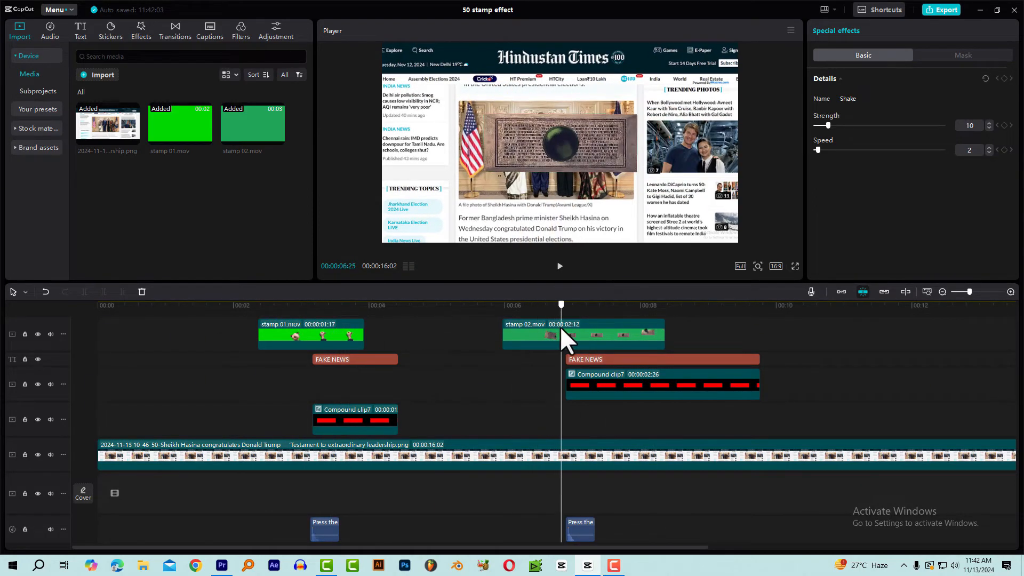
{"action": "left_click_drag", "start_coordinate": [620, 328], "coordinate": [652, 324]}
{"action": "left_click", "coordinate": [542, 305]}
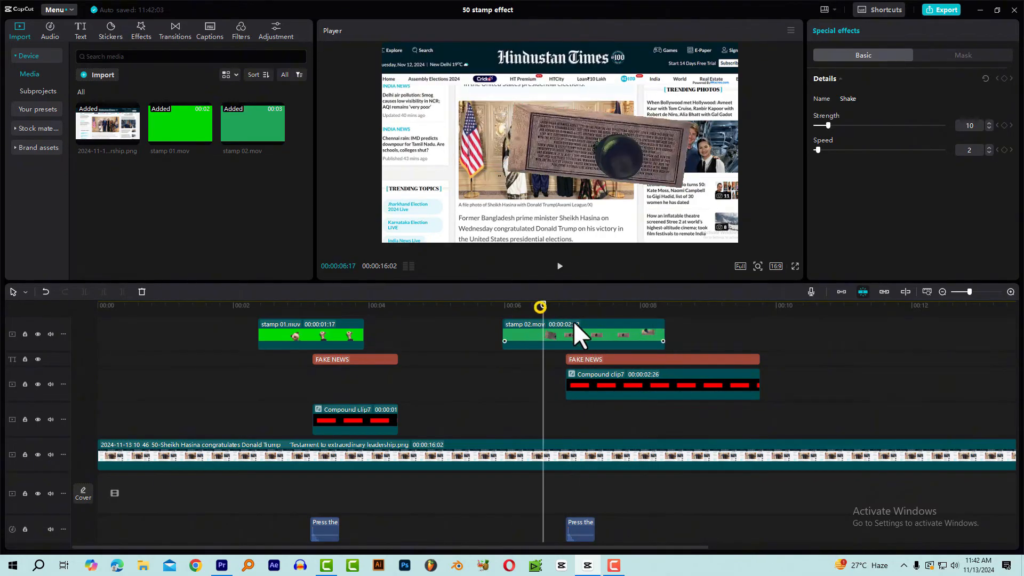
{"action": "left_click_drag", "start_coordinate": [564, 304], "coordinate": [658, 379]}
Select the second label's FAKE NEWS text for inspection and scrub through both stamp sequences again.
{"action": "left_click", "coordinate": [651, 358]}
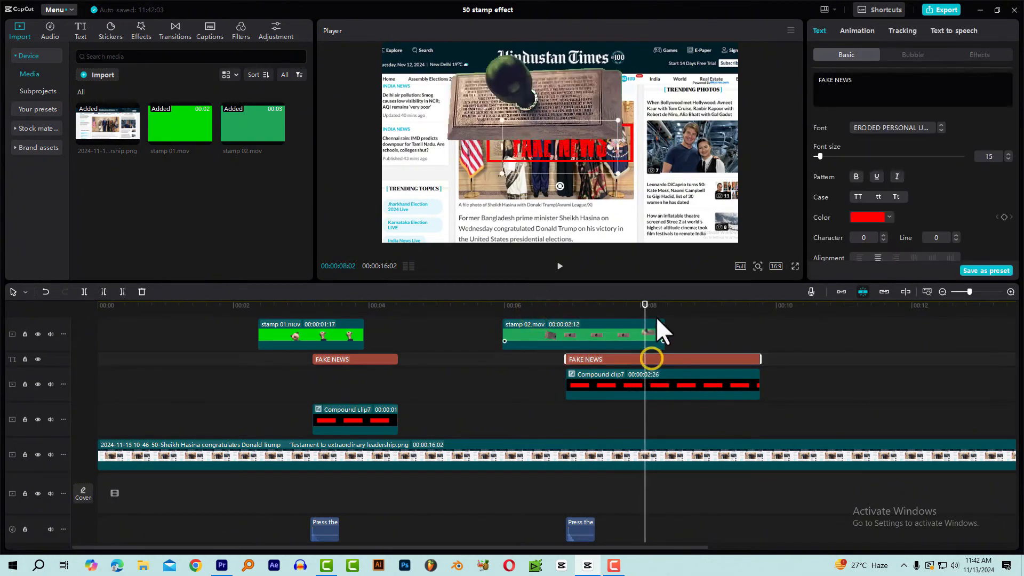
{"action": "left_click", "coordinate": [664, 306]}
{"action": "left_click_drag", "start_coordinate": [868, 80], "coordinate": [820, 80]}
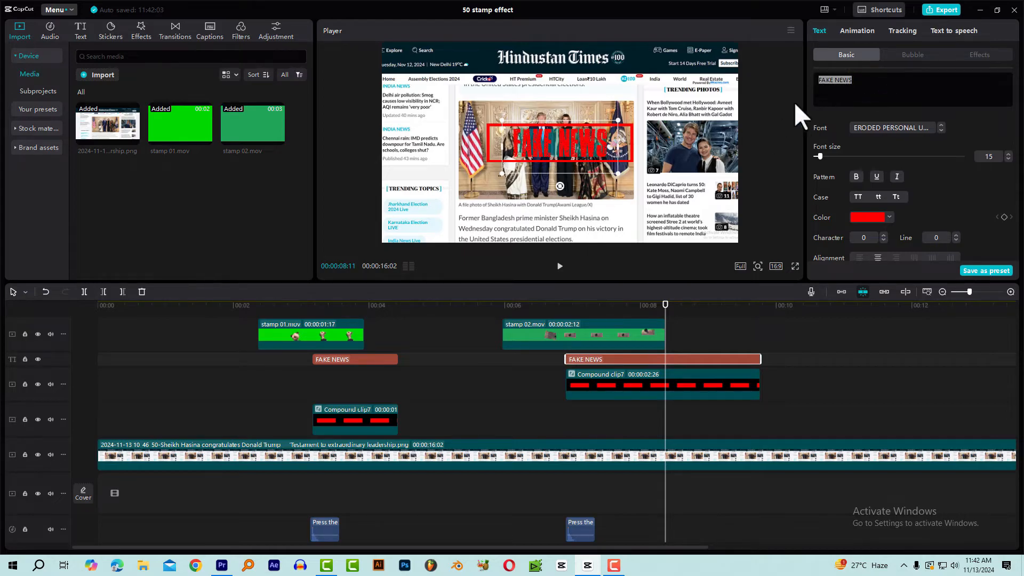
{"action": "left_click_drag", "start_coordinate": [507, 307], "coordinate": [590, 320]}
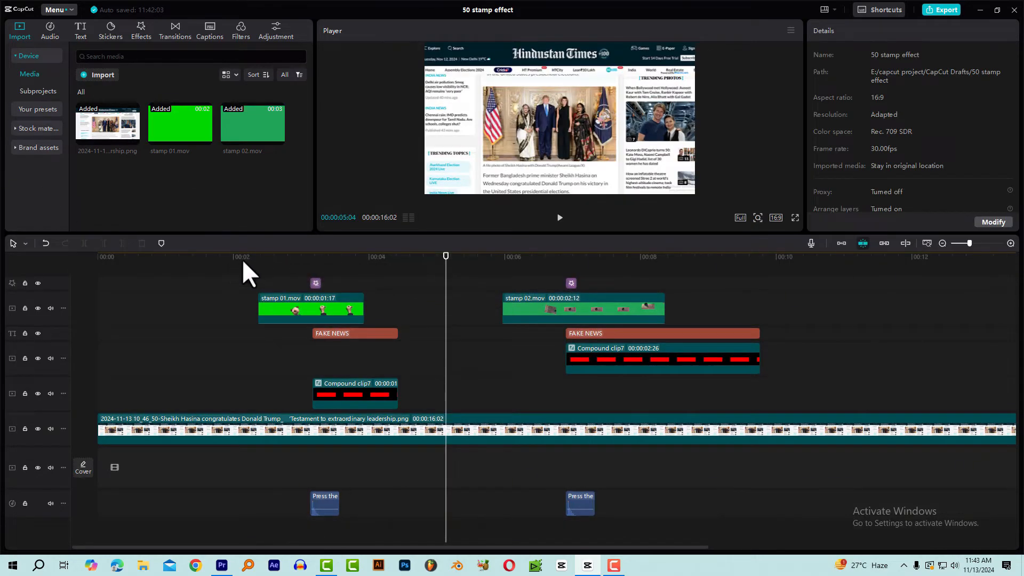
{"action": "left_click_drag", "start_coordinate": [244, 259], "coordinate": [332, 304]}
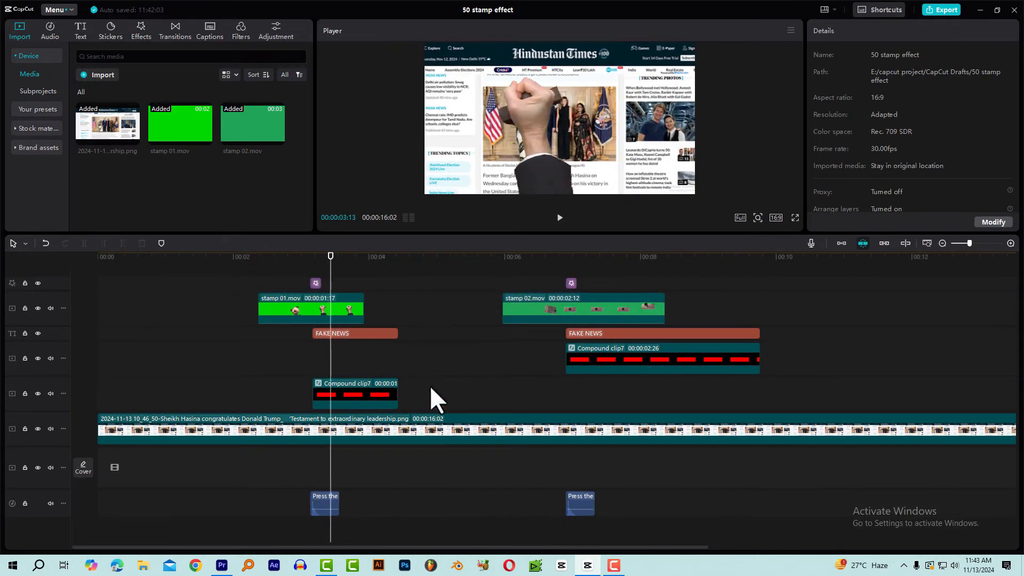
{"action": "left_click_drag", "start_coordinate": [412, 389], "coordinate": [265, 287]}
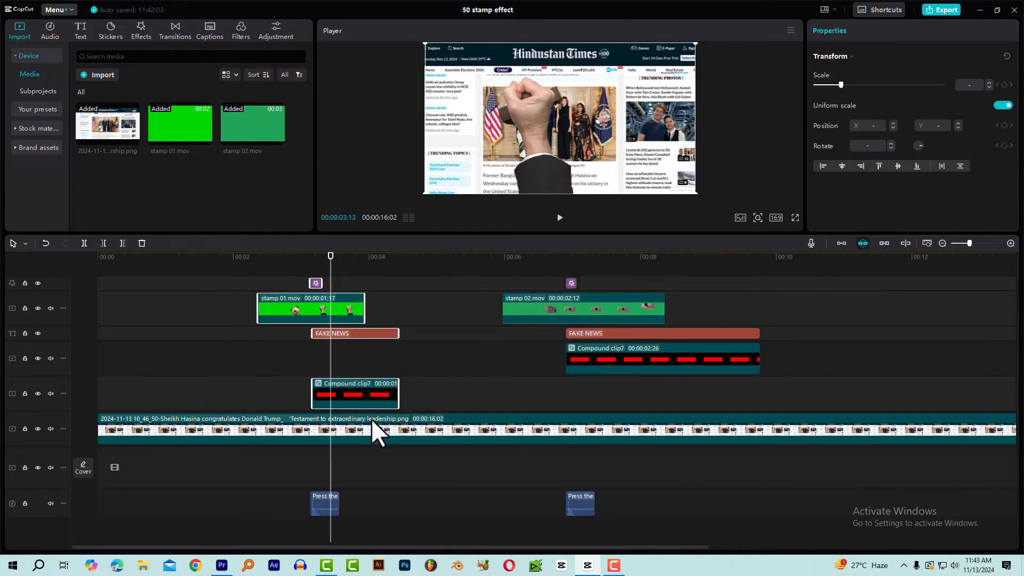
{"action": "left_click", "coordinate": [371, 418]}
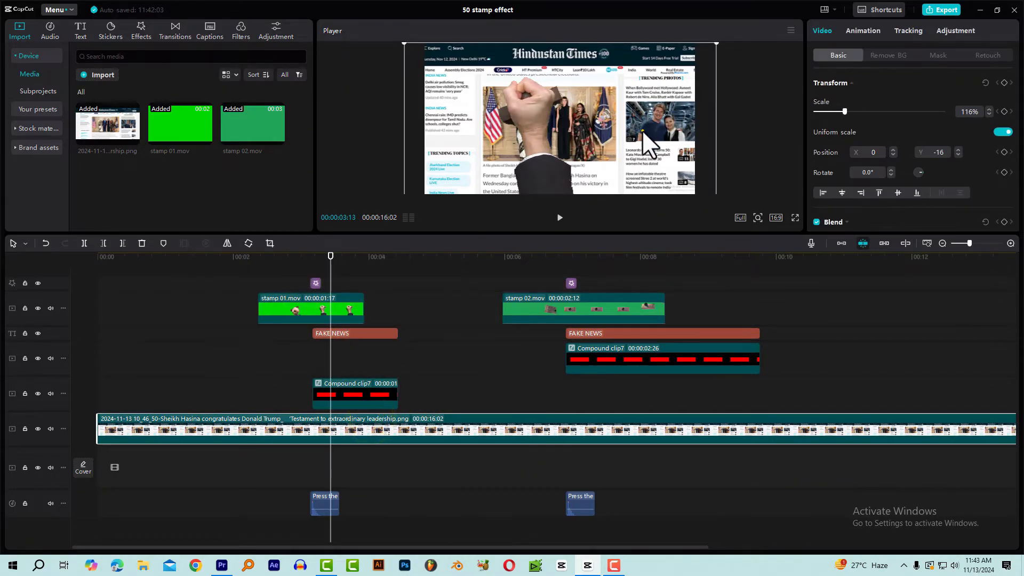
{"action": "mouse_move", "coordinate": [642, 129]}
{"action": "left_mouse_down"}
{"action": "mouse_move", "coordinate": [664, 105]}
{"action": "mouse_move", "coordinate": [637, 118]}
{"action": "left_mouse_up"}
{"action": "key", "text": "ctrl+z"}
Combine the first stamp's Shake effect, stamp 01.mov, FAKE NEWS label, label frame and sound effect into one compound clip.
{"action": "left_click_drag", "start_coordinate": [408, 393], "coordinate": [254, 271]}
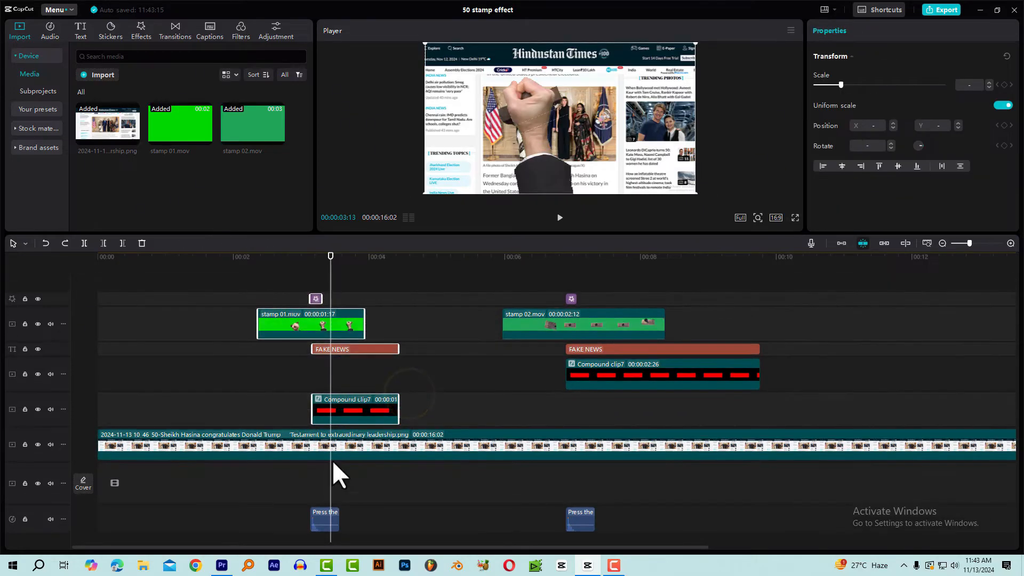
{"action": "left_click", "coordinate": [321, 514], "text": "ctrl"}
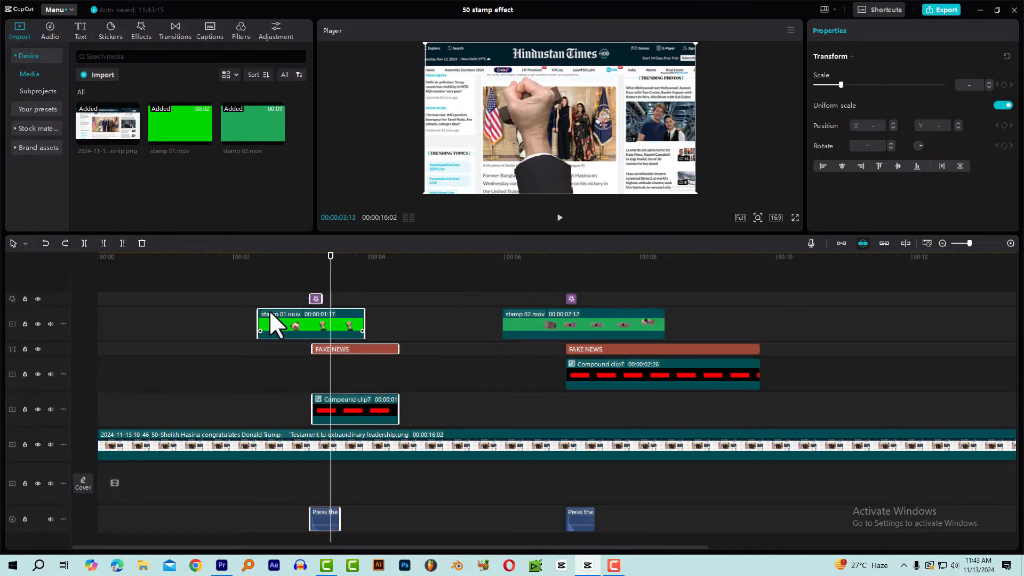
{"action": "right_click", "coordinate": [333, 318]}
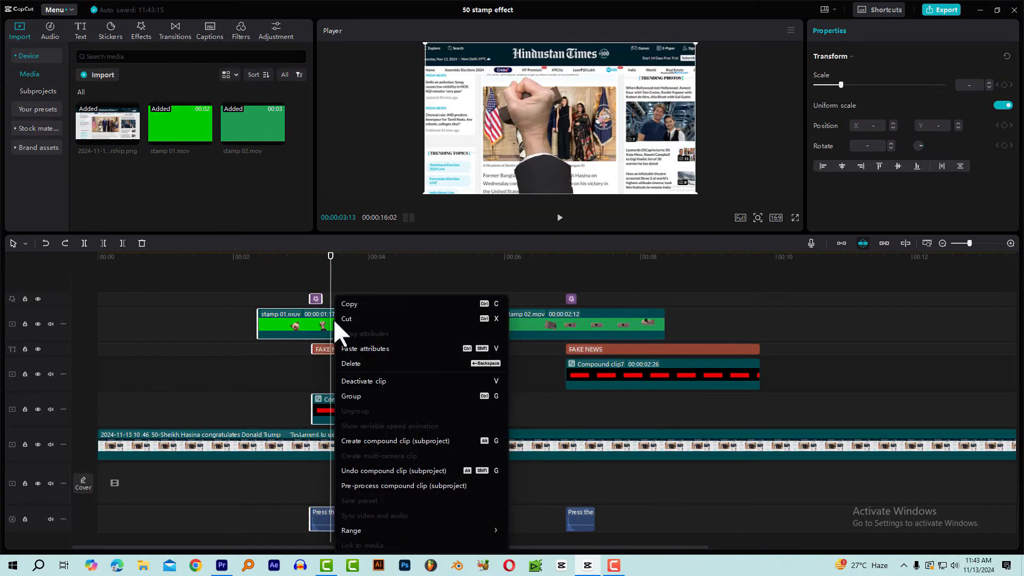
{"action": "left_click", "coordinate": [386, 440]}
{"action": "left_click_drag", "start_coordinate": [251, 263], "coordinate": [306, 278]}
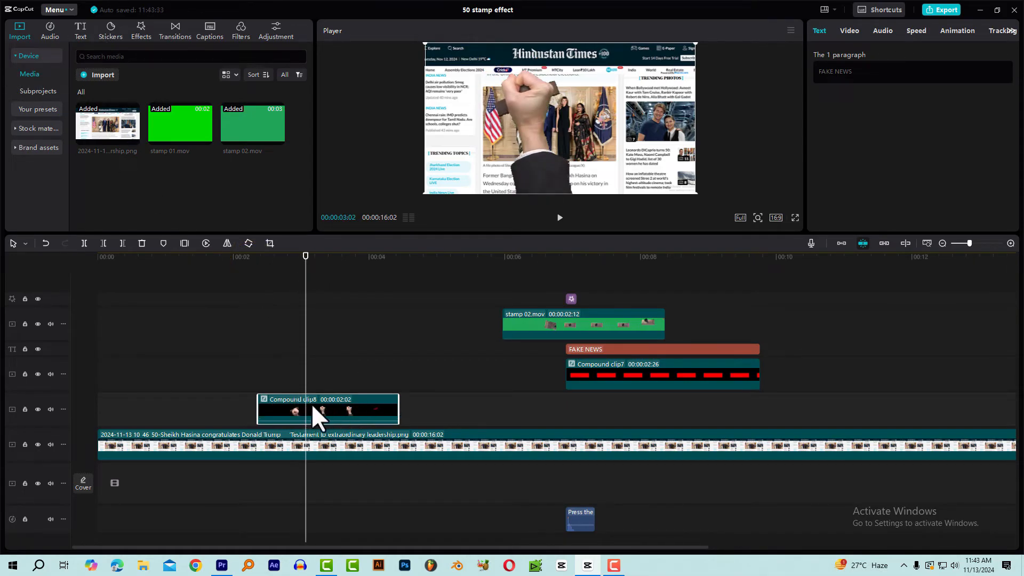
Save the first stamp's compound clip as a preset and find it among the saved presets.
{"action": "right_click", "coordinate": [329, 408]}
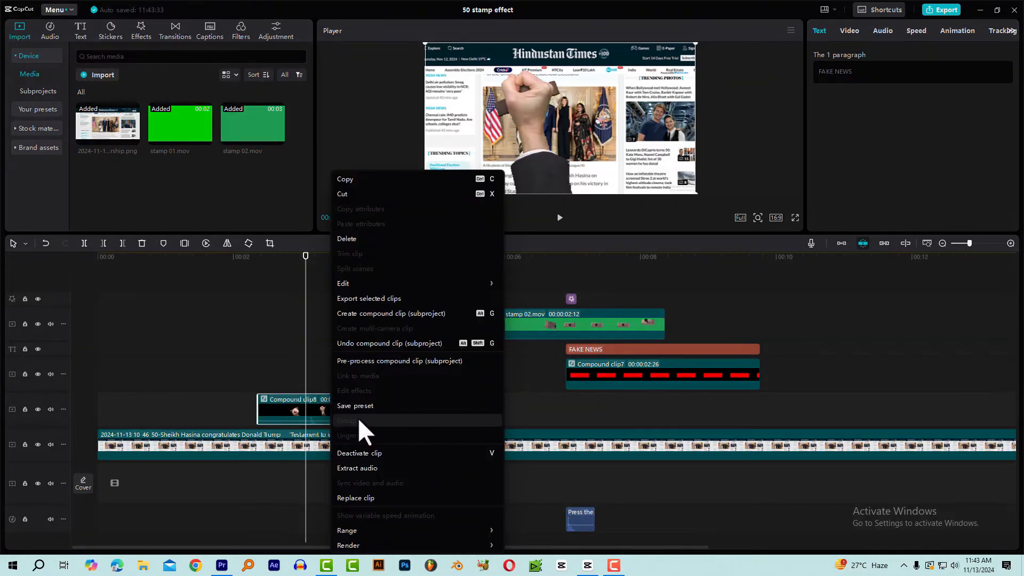
{"action": "left_click", "coordinate": [356, 407]}
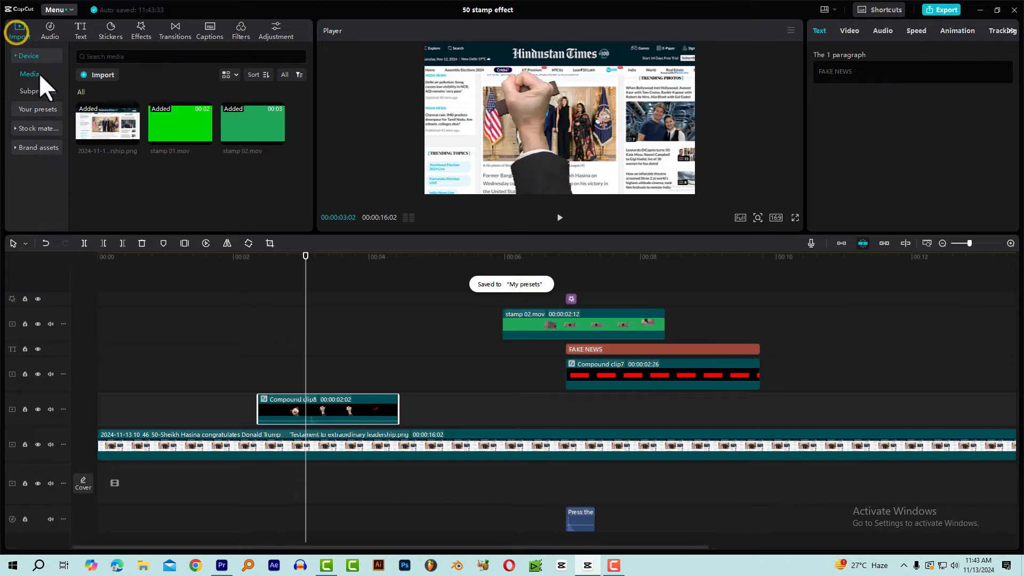
{"action": "left_click", "coordinate": [39, 110]}
{"action": "scroll", "coordinate": [232, 160], "scroll_direction": "down", "scroll_amount": 2}
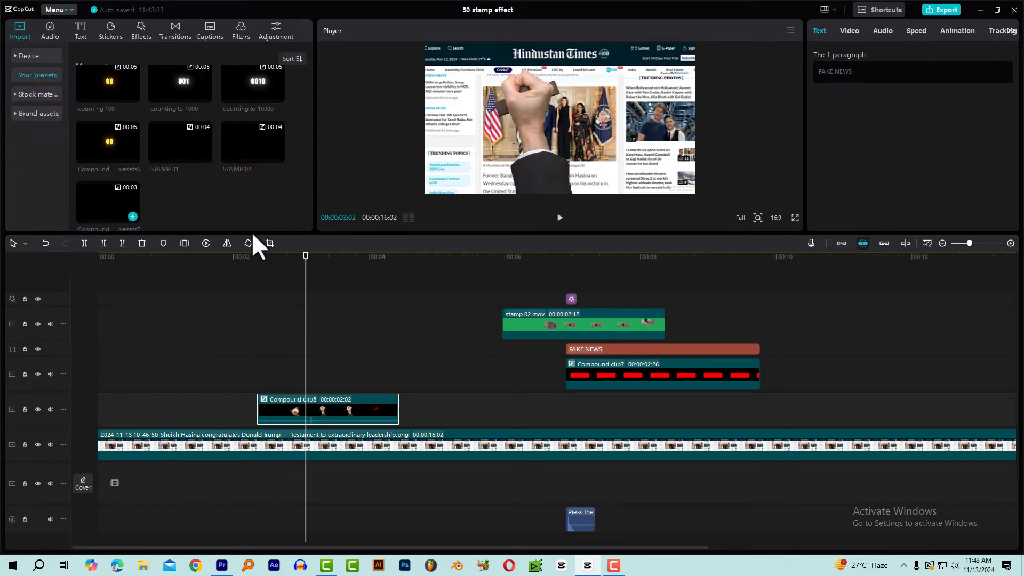
Combine all of the second stamp's clips, including Shake effect and sound, into a compound clip and save it as a preset.
{"action": "left_click_drag", "start_coordinate": [553, 264], "coordinate": [688, 320]}
{"action": "left_click_drag", "start_coordinate": [805, 400], "coordinate": [526, 302]}
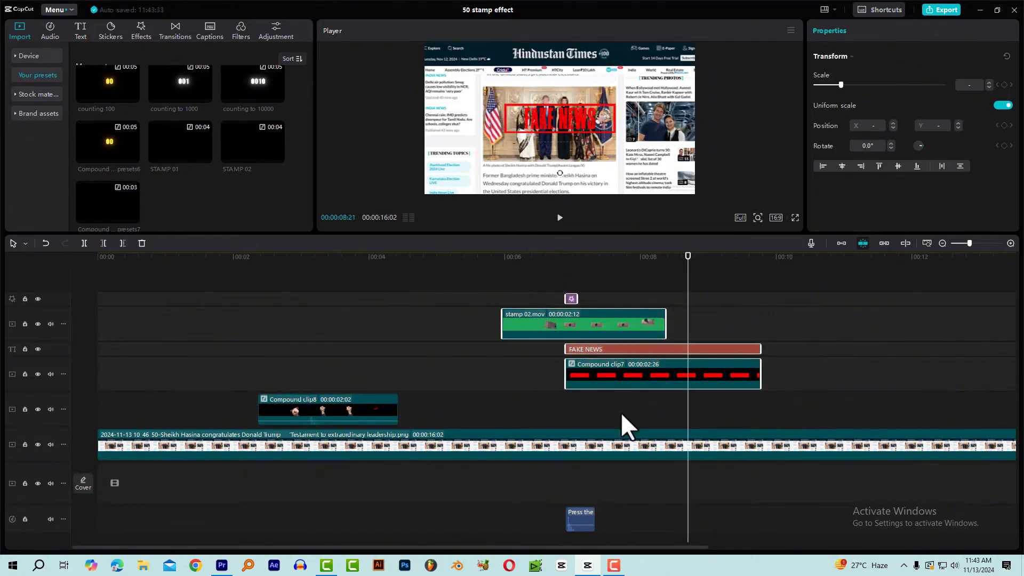
{"action": "right_click", "coordinate": [586, 318]}
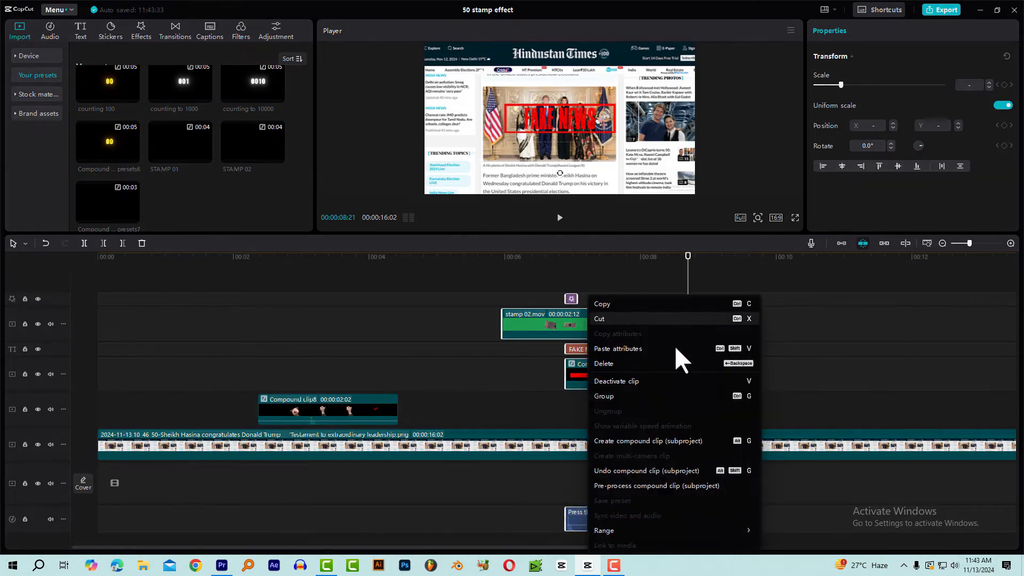
{"action": "left_click", "coordinate": [626, 443]}
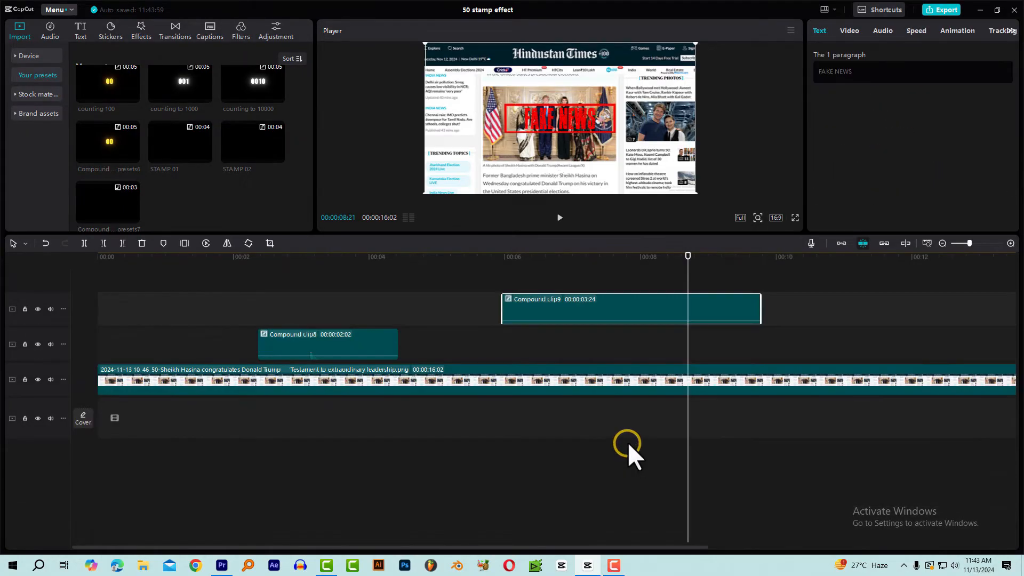
{"action": "right_click", "coordinate": [588, 304]}
{"action": "left_click", "coordinate": [615, 403]}
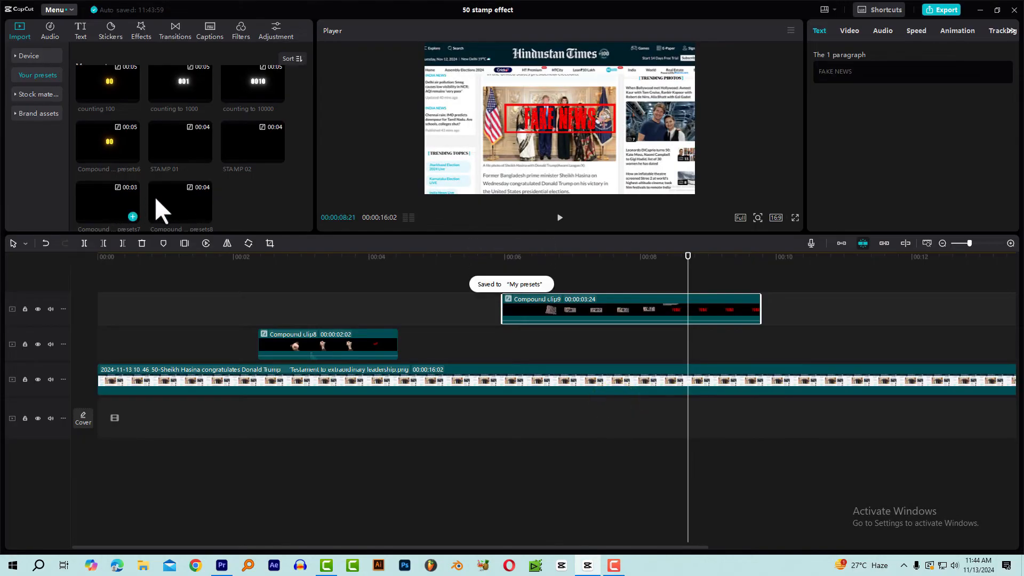
Delete both stamp compound clips from the timeline.
{"action": "left_click_drag", "start_coordinate": [677, 343], "coordinate": [588, 292]}
{"action": "left_click", "coordinate": [317, 344]}
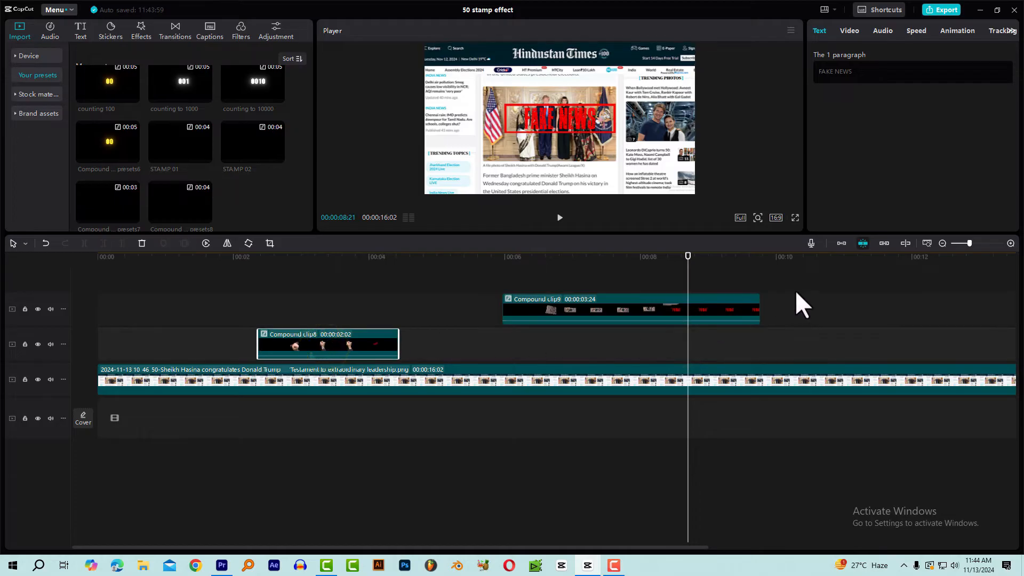
{"action": "left_click_drag", "start_coordinate": [796, 292], "coordinate": [319, 335]}
{"action": "key", "text": "Delete"}
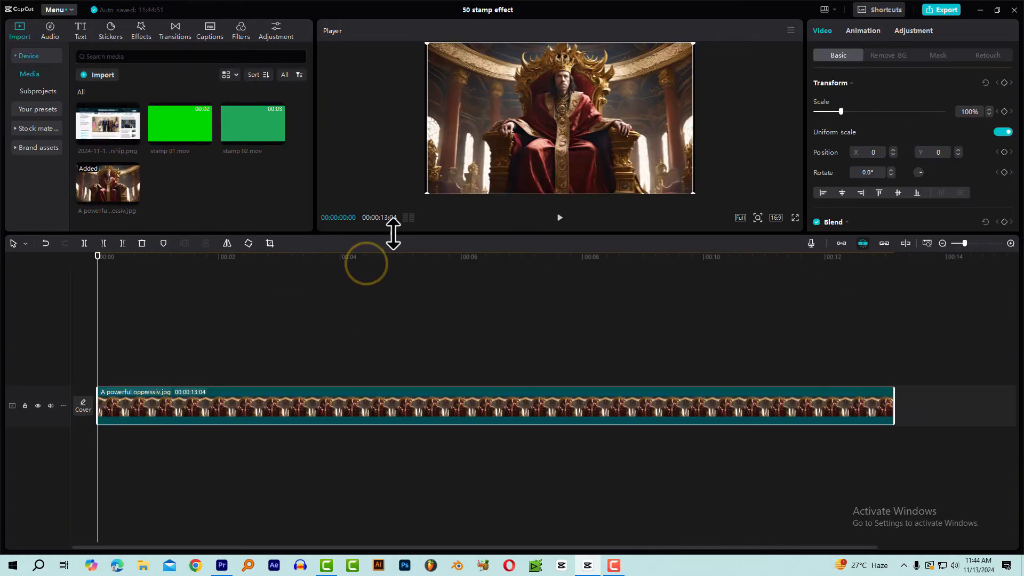
Enlarge the player, place the playhead at 00:00:04:07 over the throne image, and preview the saved preset Compound clip presets7.
{"action": "left_click_drag", "start_coordinate": [393, 233], "coordinate": [387, 320]}
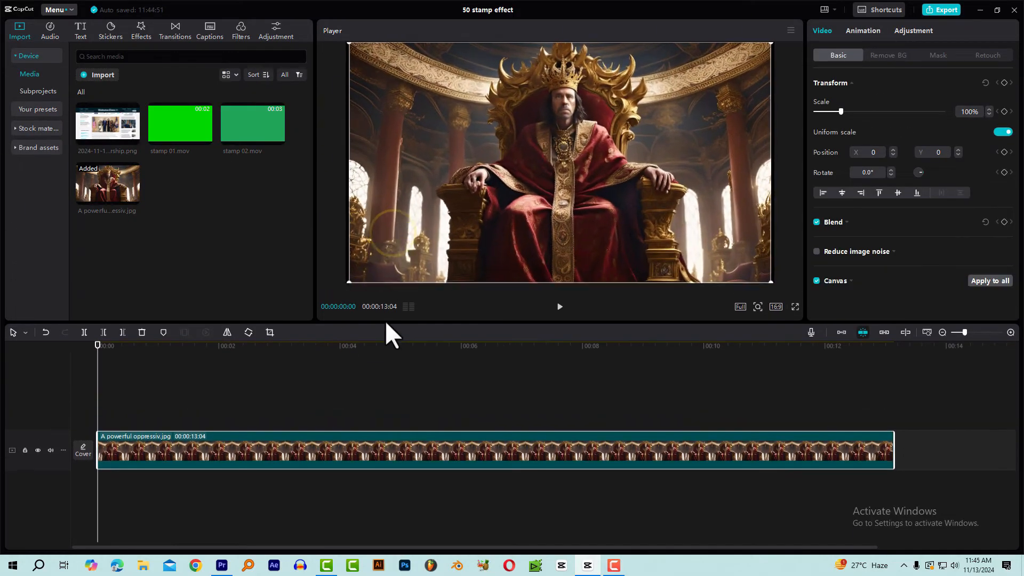
{"action": "left_click_drag", "start_coordinate": [211, 352], "coordinate": [354, 345]}
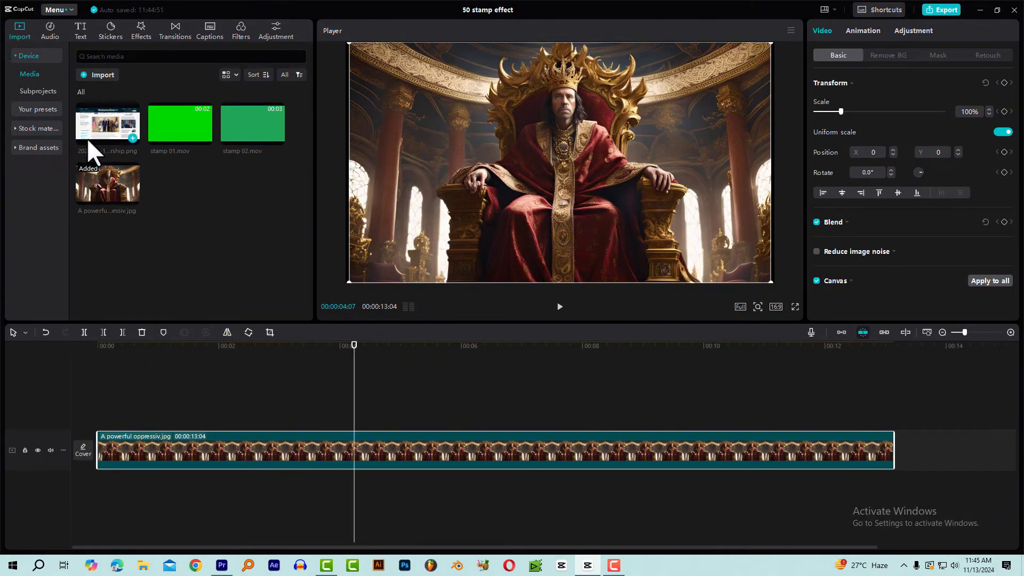
{"action": "left_click", "coordinate": [33, 107]}
{"action": "scroll", "coordinate": [160, 240], "scroll_direction": "down", "scroll_amount": 2}
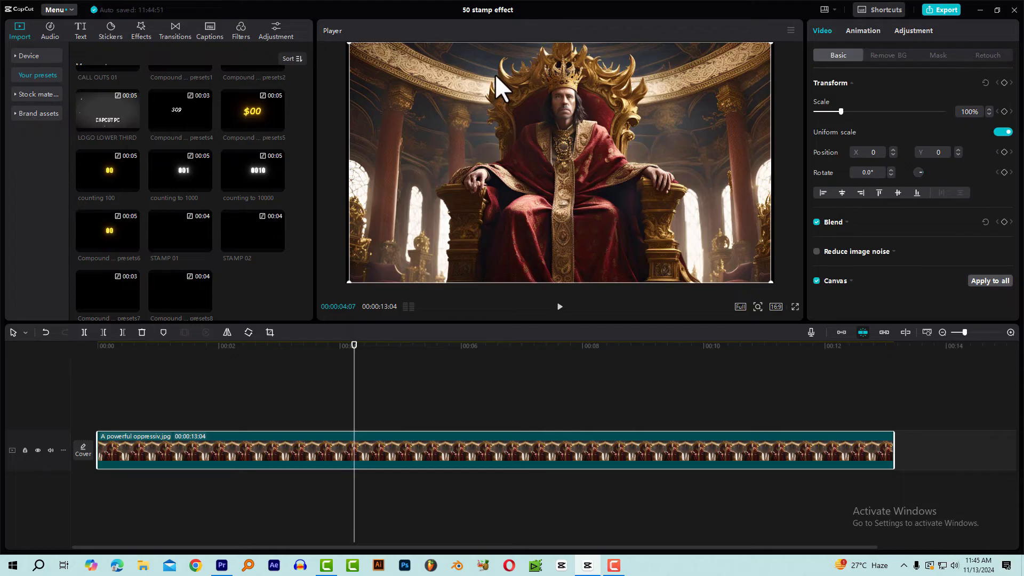
{"action": "left_click", "coordinate": [103, 298]}
{"action": "key", "text": "space"}
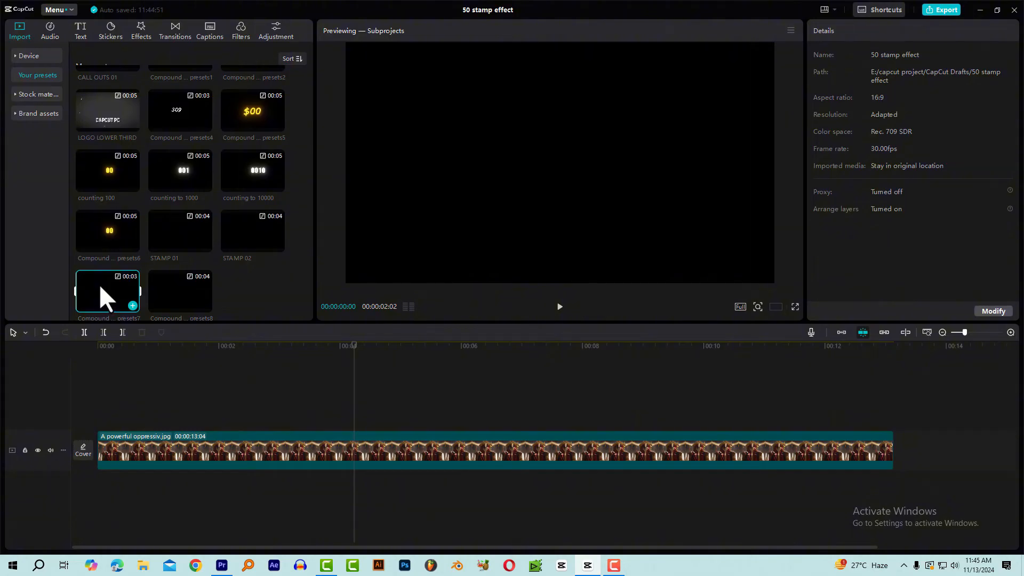
{"action": "right_click", "coordinate": [100, 287]}
{"action": "left_click", "coordinate": [112, 291]}
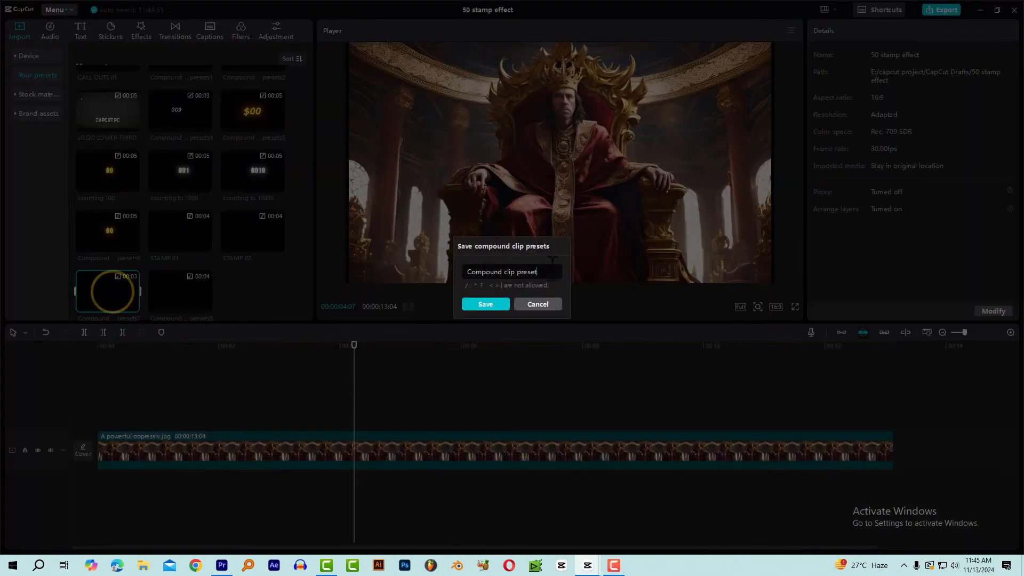
{"action": "left_click", "coordinate": [528, 304]}
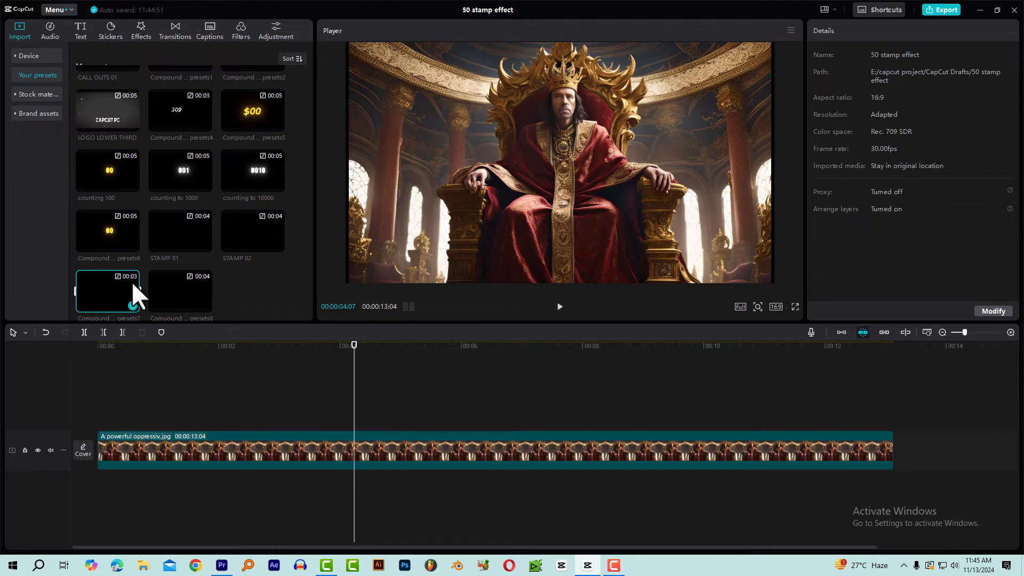
Preview Compound clip presets8, place it above the throne image near the 4-second mark, and play the result.
{"action": "left_click", "coordinate": [175, 280]}
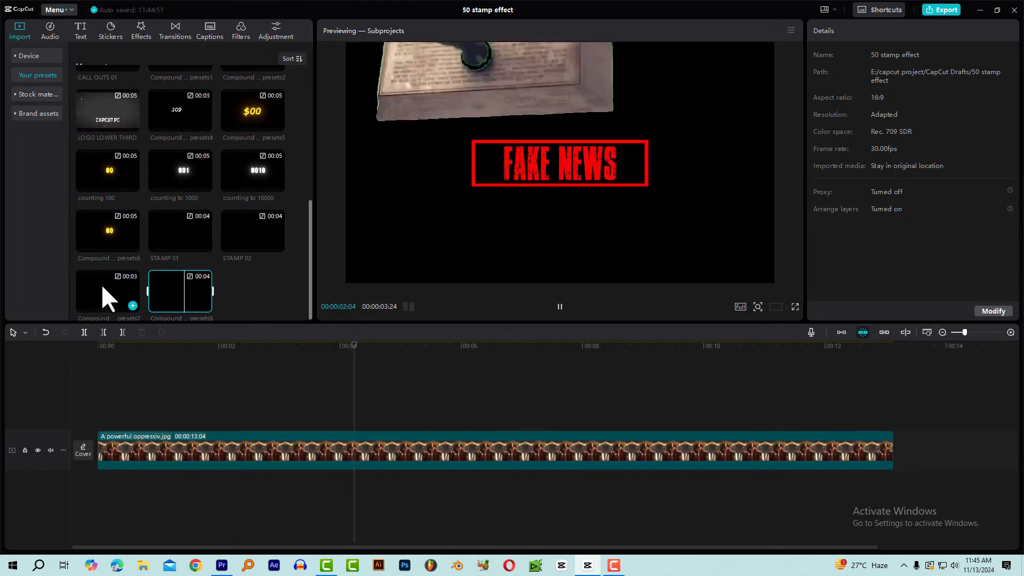
{"action": "left_click_drag", "start_coordinate": [181, 289], "coordinate": [344, 411]}
{"action": "left_click_drag", "start_coordinate": [362, 350], "coordinate": [438, 355]}
{"action": "left_click", "coordinate": [346, 354]}
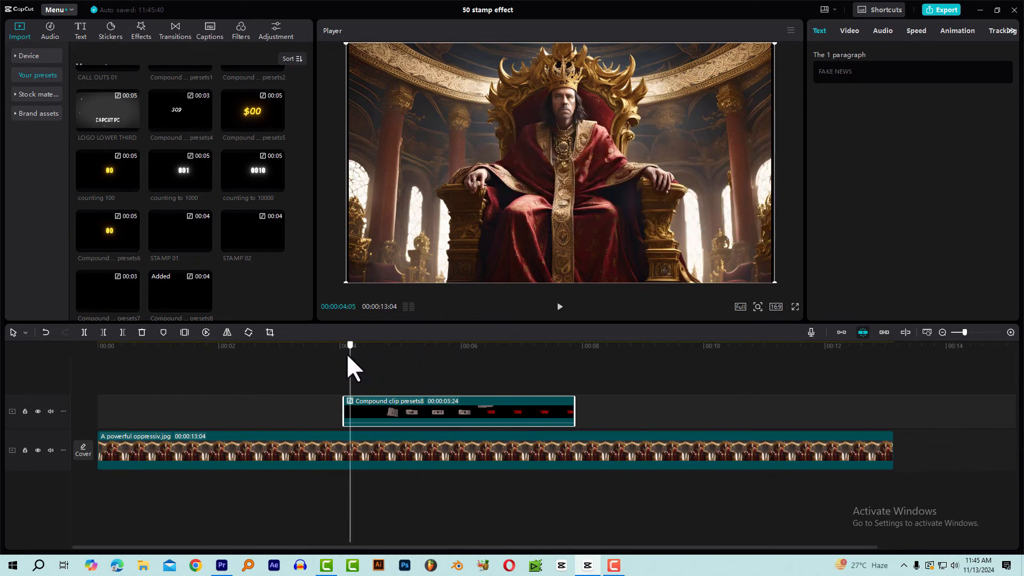
{"action": "key", "text": "space"}
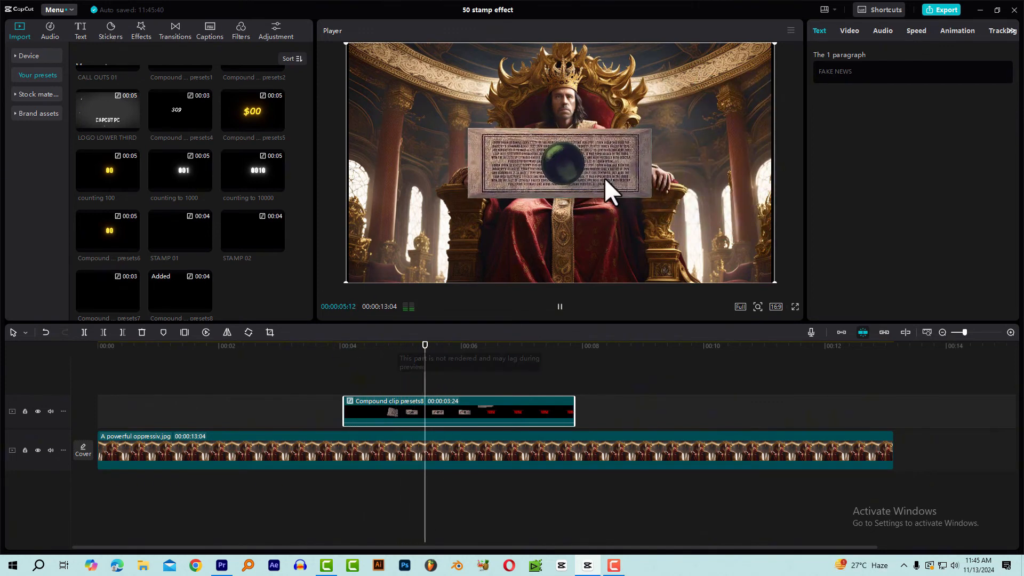
Replay the placed Compound clip presets8 from around 00:00:04:16 to review the stamp over the throne image.
{"action": "key", "text": "space"}
{"action": "left_click_drag", "start_coordinate": [418, 351], "coordinate": [372, 363]}
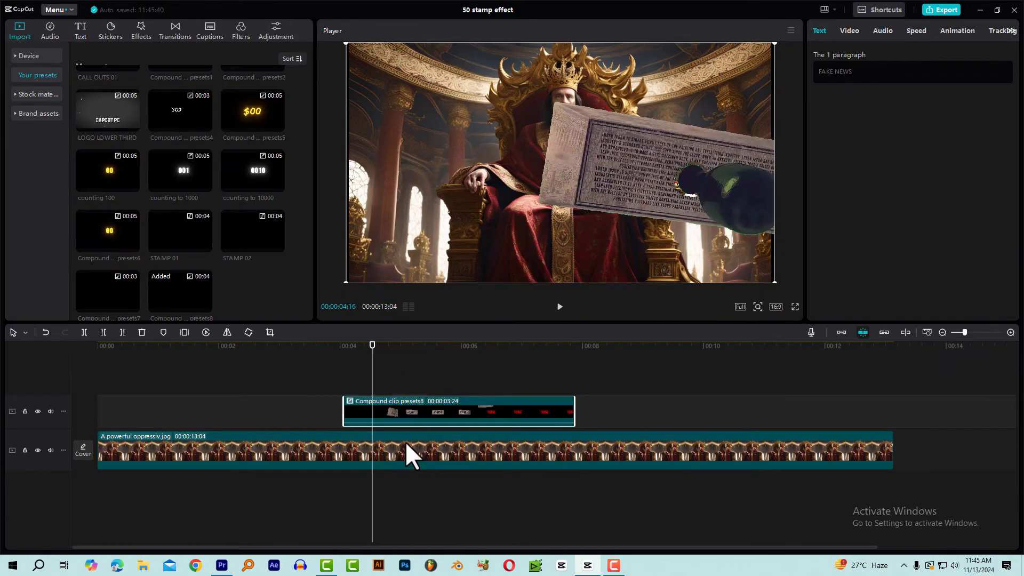
{"action": "key", "text": "space"}
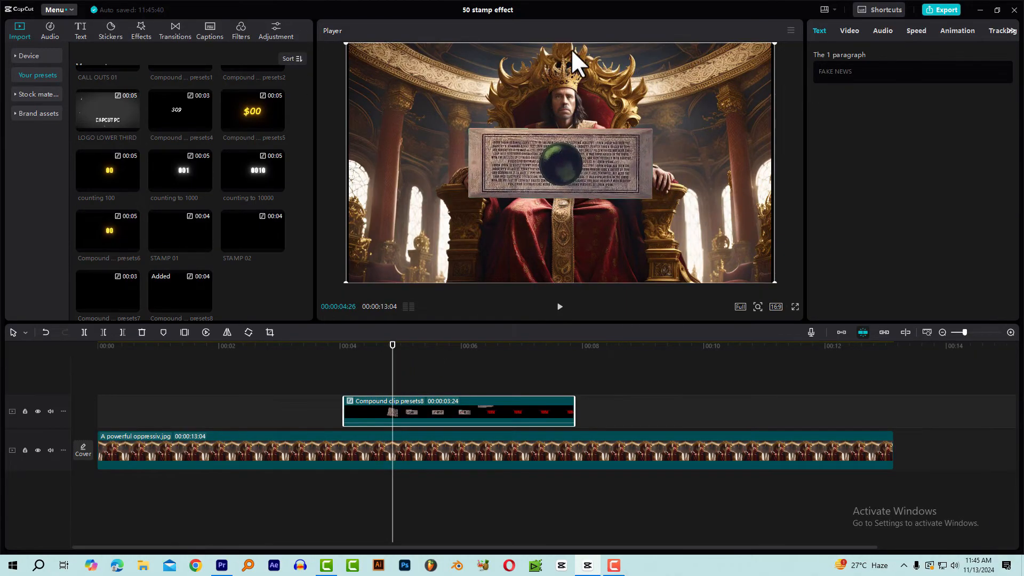
{"action": "key", "text": "space"}
{"action": "key", "text": "space"}
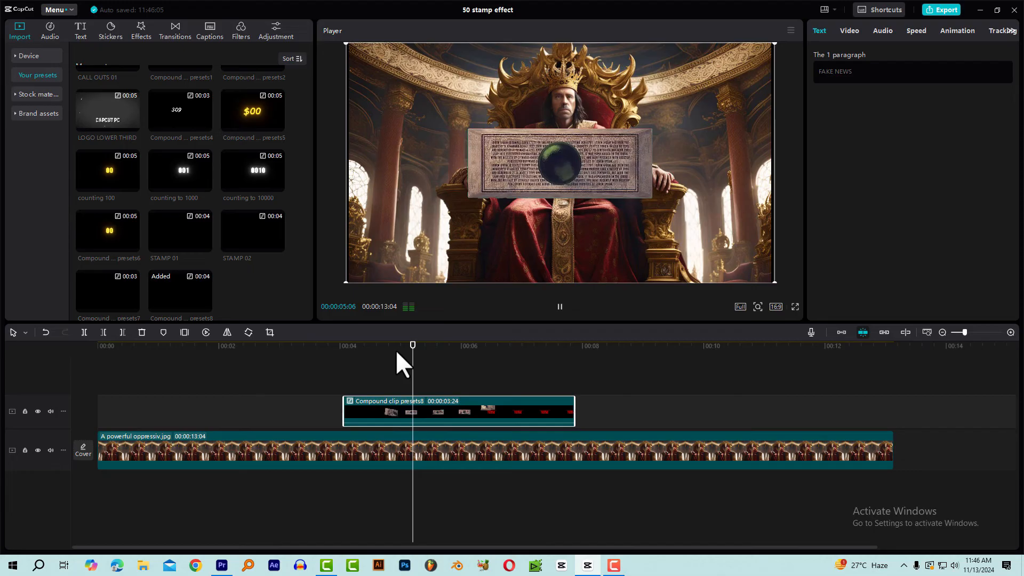
{"action": "key", "text": "space"}
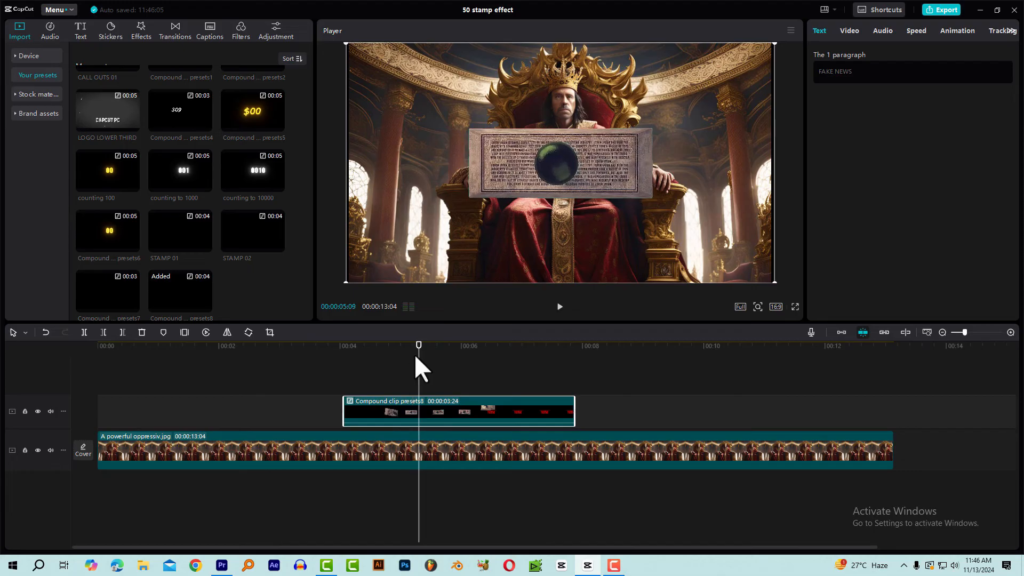
Break the Compound clip presets8 clip back into its separate clips and play the stamp animation.
{"action": "right_click", "coordinate": [415, 408]}
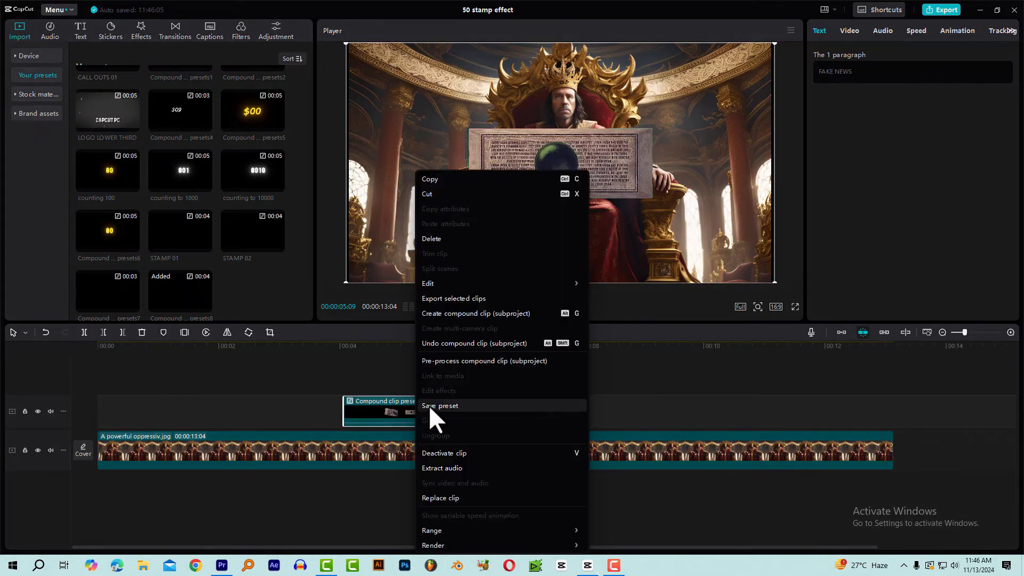
{"action": "left_click", "coordinate": [472, 343]}
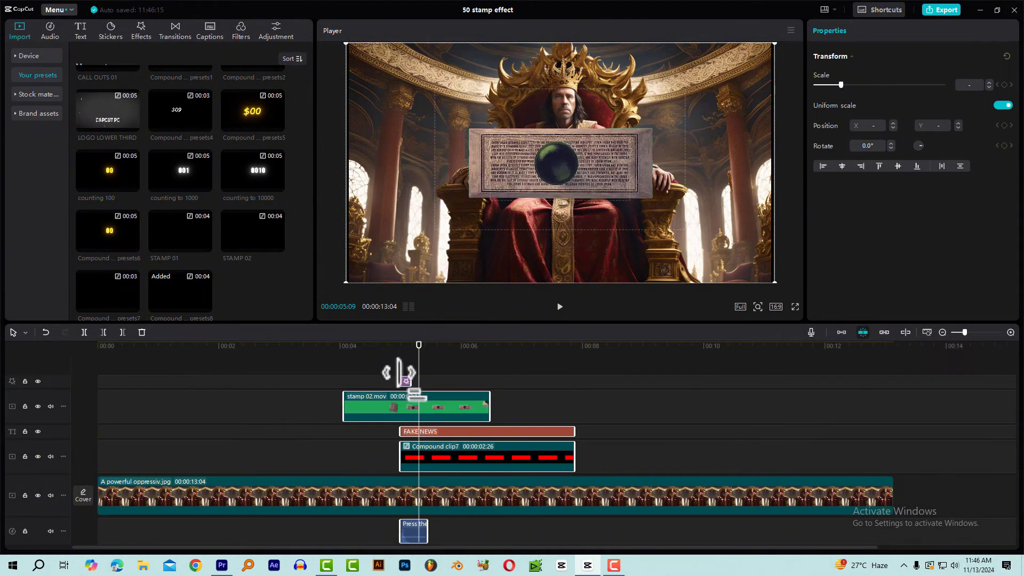
{"action": "left_click", "coordinate": [322, 352]}
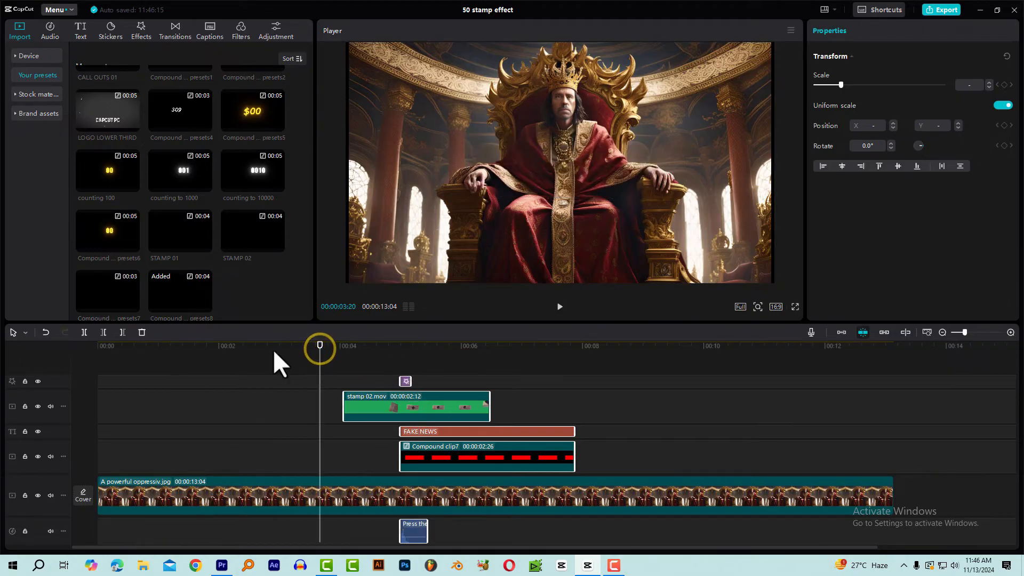
{"action": "key", "text": "space"}
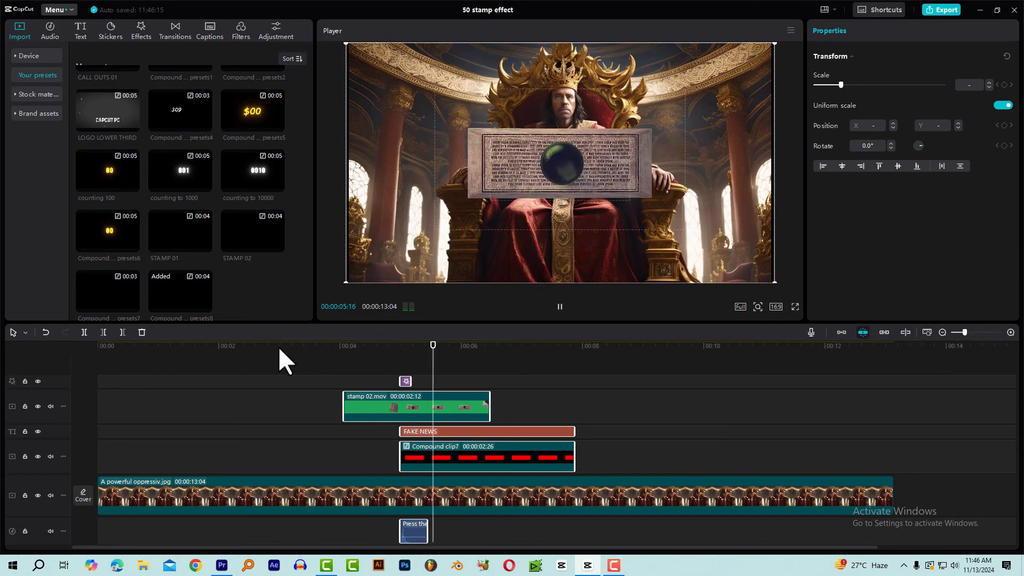
{"action": "left_click", "coordinate": [559, 307]}
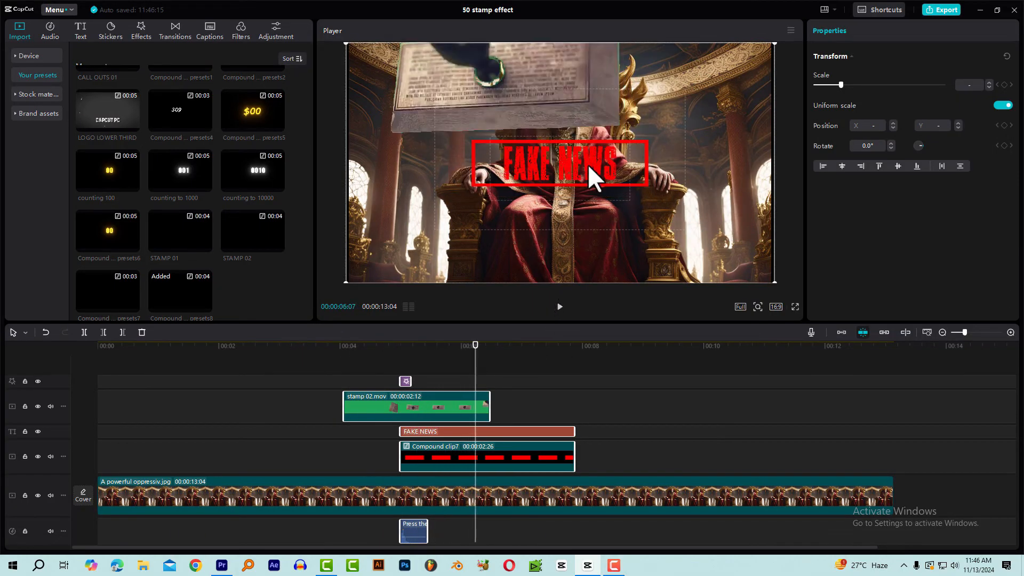
{"action": "left_click", "coordinate": [335, 354]}
{"action": "key", "text": "space"}
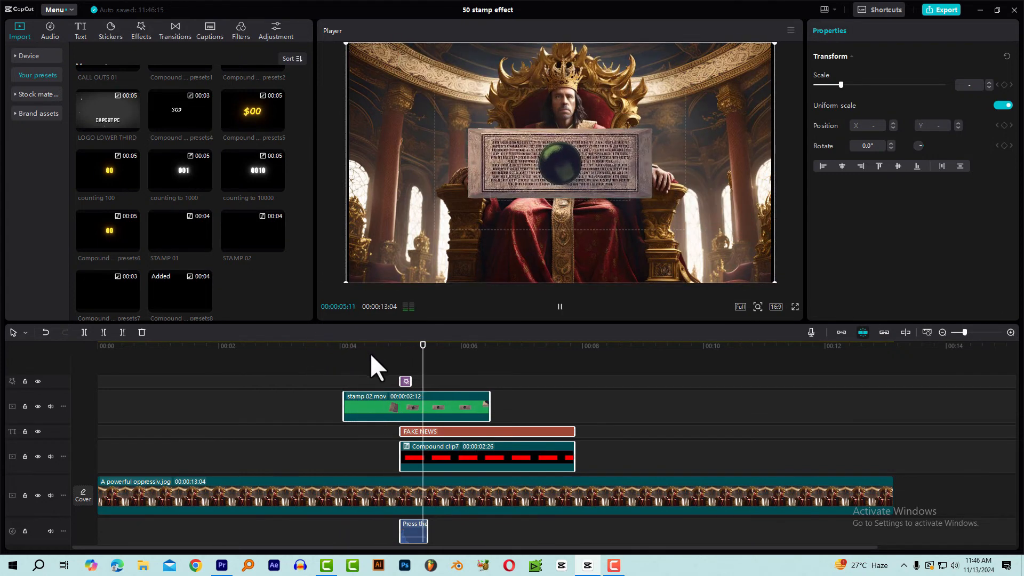
{"action": "key", "text": "space"}
With the playhead at 00:00:06:07, replace the FAKE NEWS text of the second stamp with STAMP ANIMATION.
{"action": "left_click", "coordinate": [511, 351]}
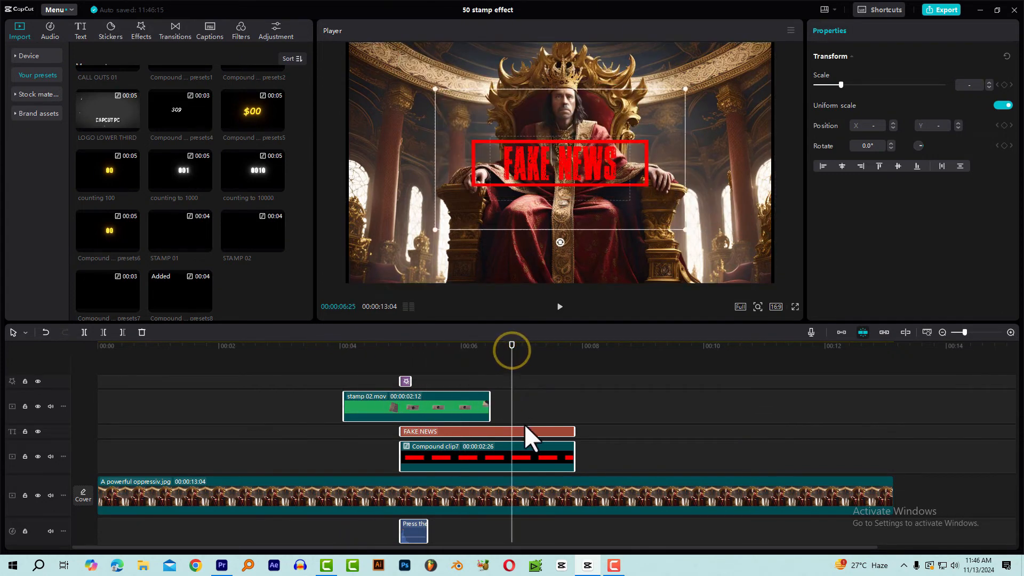
{"action": "left_click_drag", "start_coordinate": [464, 347], "coordinate": [476, 376]}
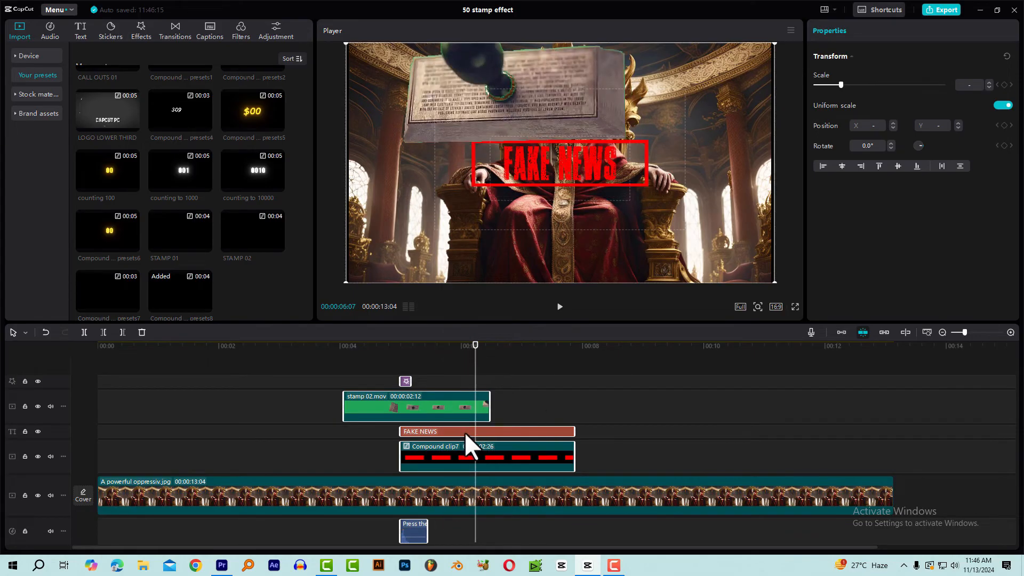
{"action": "left_click", "coordinate": [418, 433]}
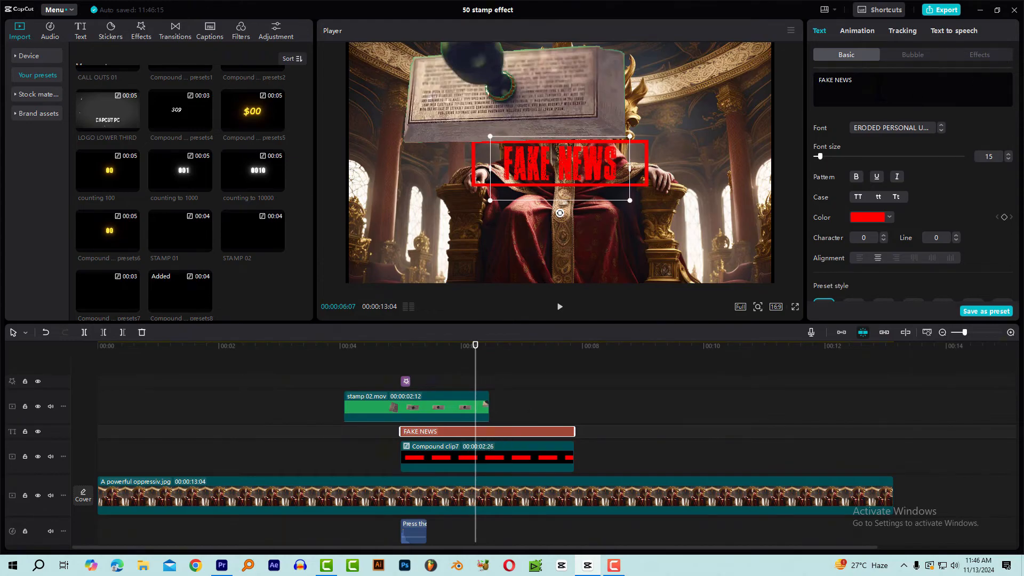
{"action": "left_click", "coordinate": [875, 87]}
{"action": "left_click_drag", "start_coordinate": [864, 80], "coordinate": [819, 80]}
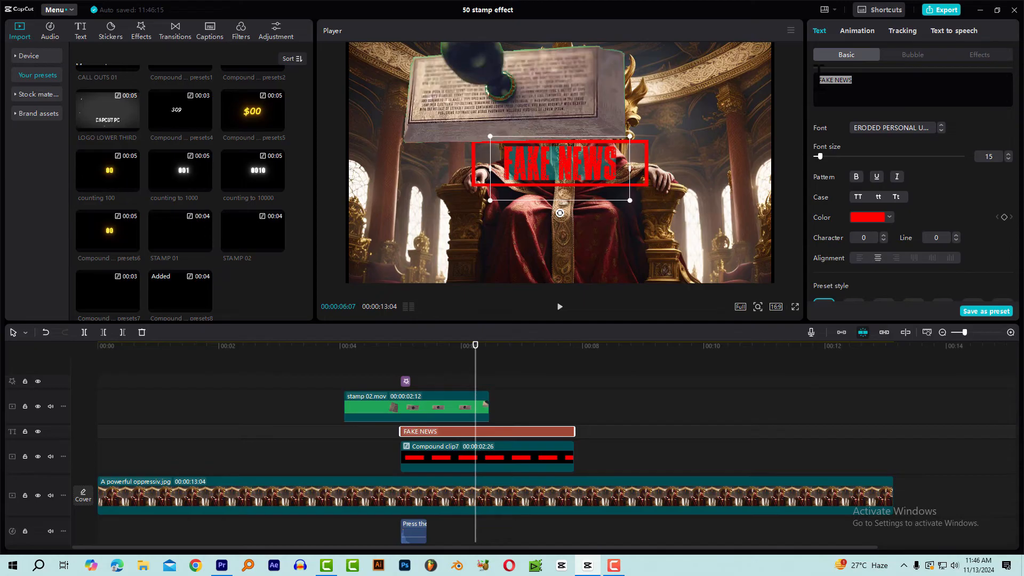
{"action": "type", "text": "STAM"}
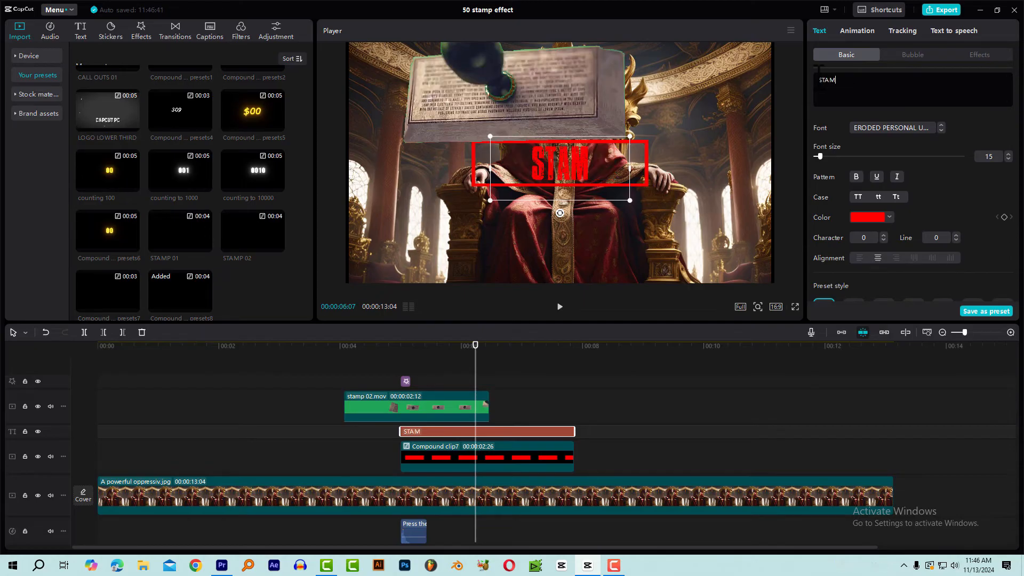
{"action": "type", "text": "P ANIMA"}
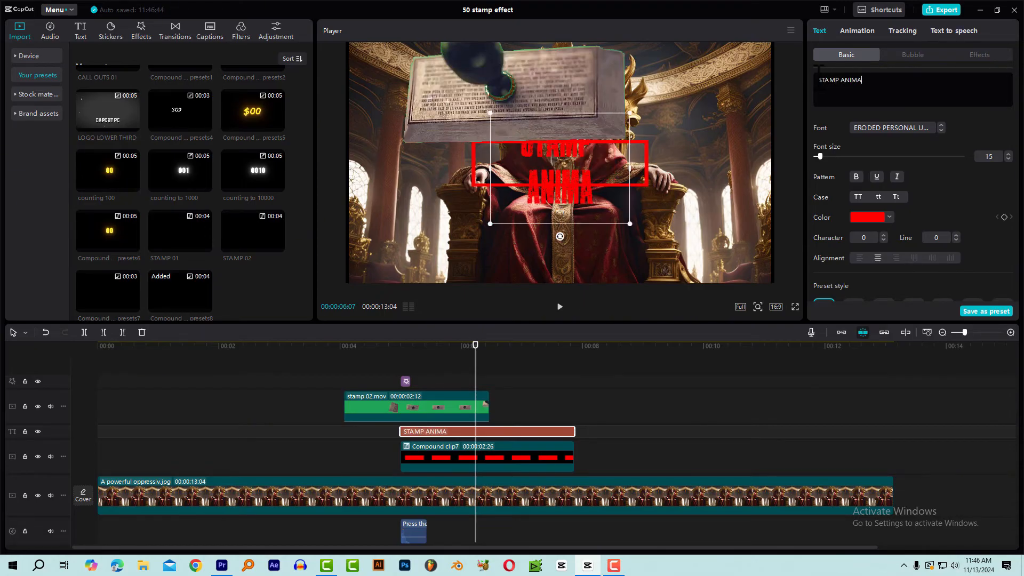
{"action": "type", "text": "TION"}
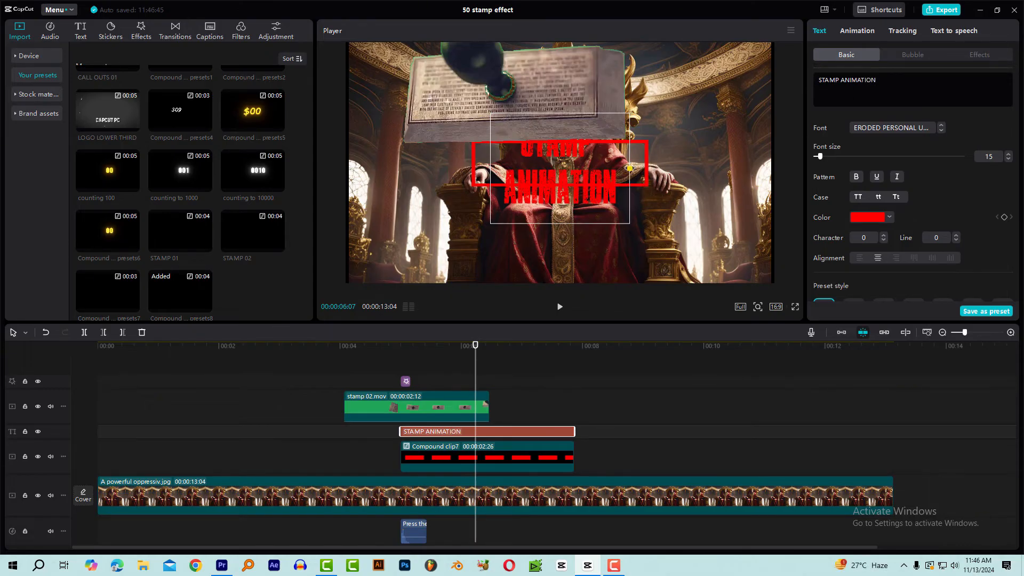
Widen the STAMP ANIMATION text box to fit the words on one line inside the red frame, and play the result.
{"action": "left_click_drag", "start_coordinate": [630, 168], "coordinate": [602, 174]}
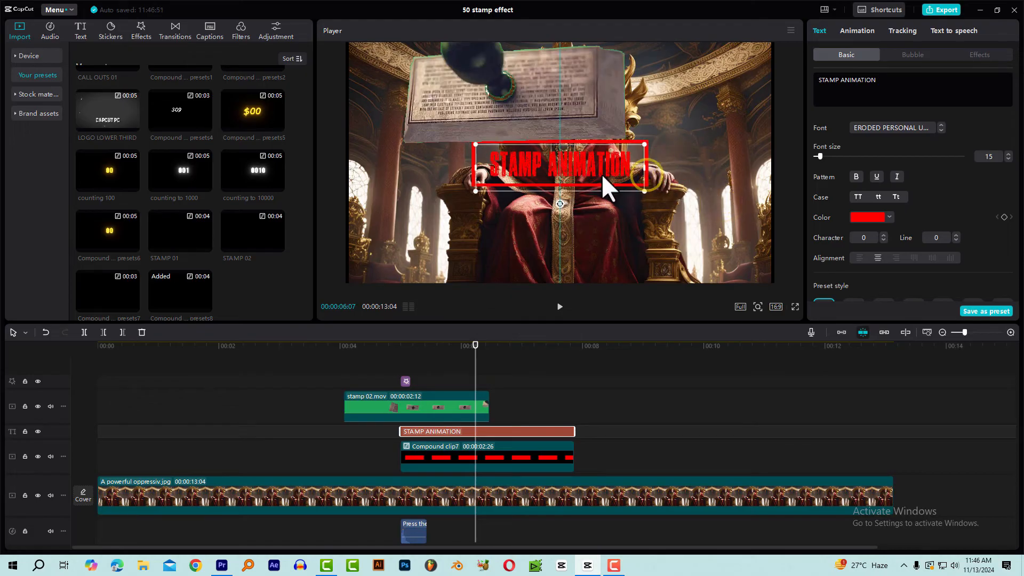
{"action": "left_click", "coordinate": [384, 348]}
{"action": "key", "text": "space"}
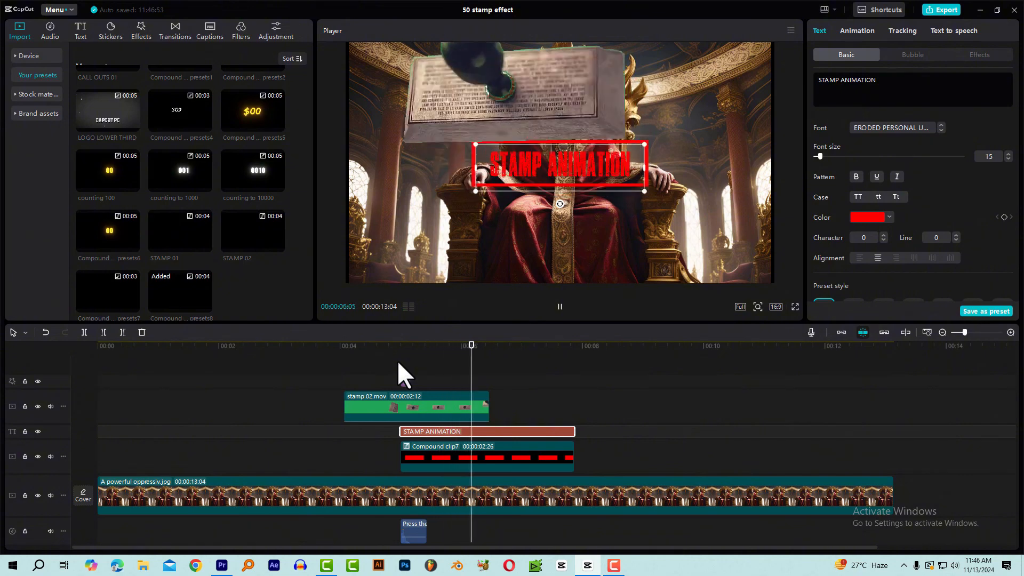
{"action": "left_click", "coordinate": [571, 392]}
{"action": "left_click", "coordinate": [329, 343]}
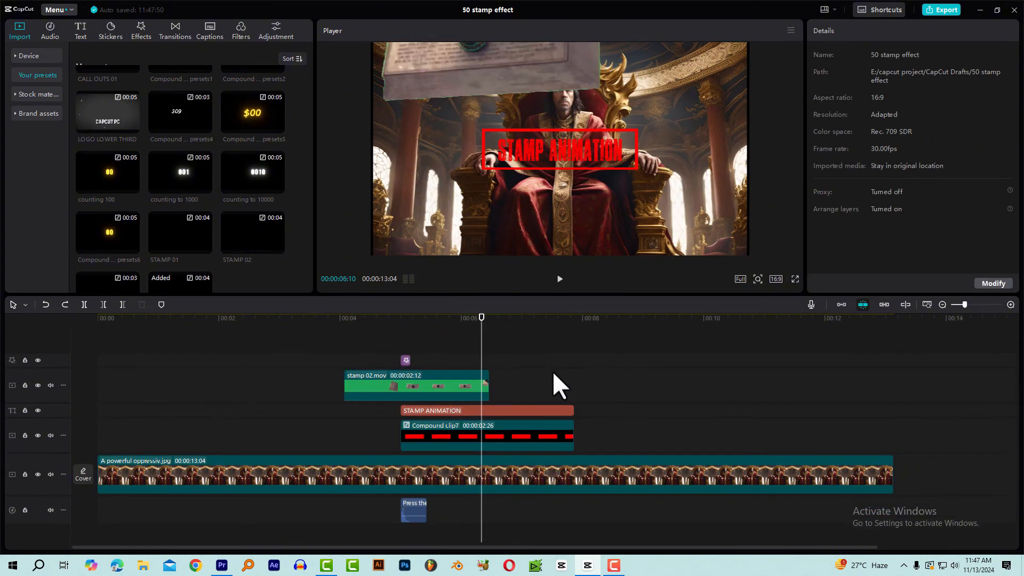
Delete all of the second stamp's separate clips, including its sound, leaving only the throne image on the timeline.
{"action": "scroll", "coordinate": [542, 382], "scroll_direction": "down", "scroll_amount": 3}
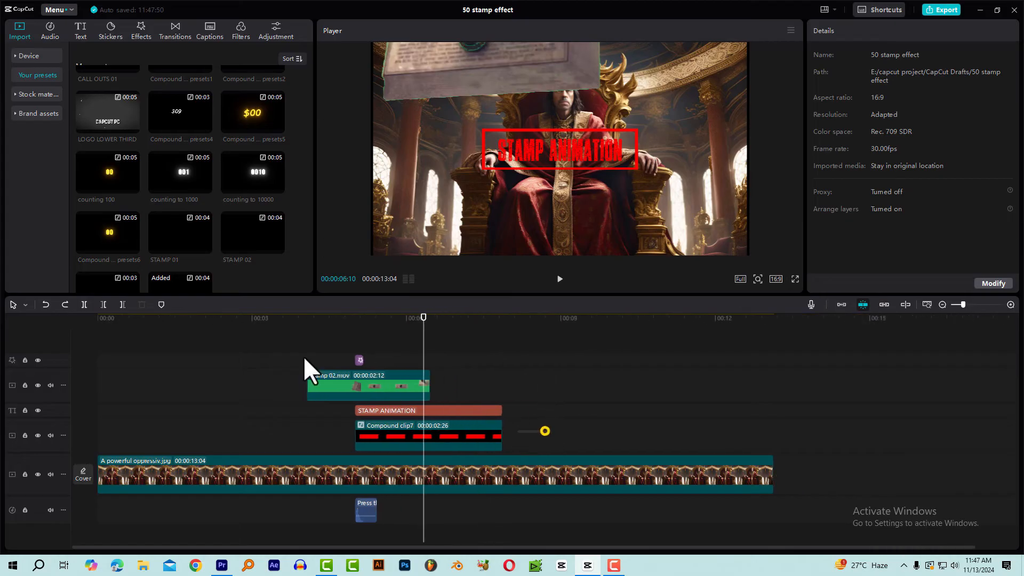
{"action": "left_click_drag", "start_coordinate": [303, 357], "coordinate": [409, 489]}
{"action": "key", "text": "Delete"}
{"action": "left_click", "coordinate": [363, 466]}
{"action": "key", "text": "Delete"}
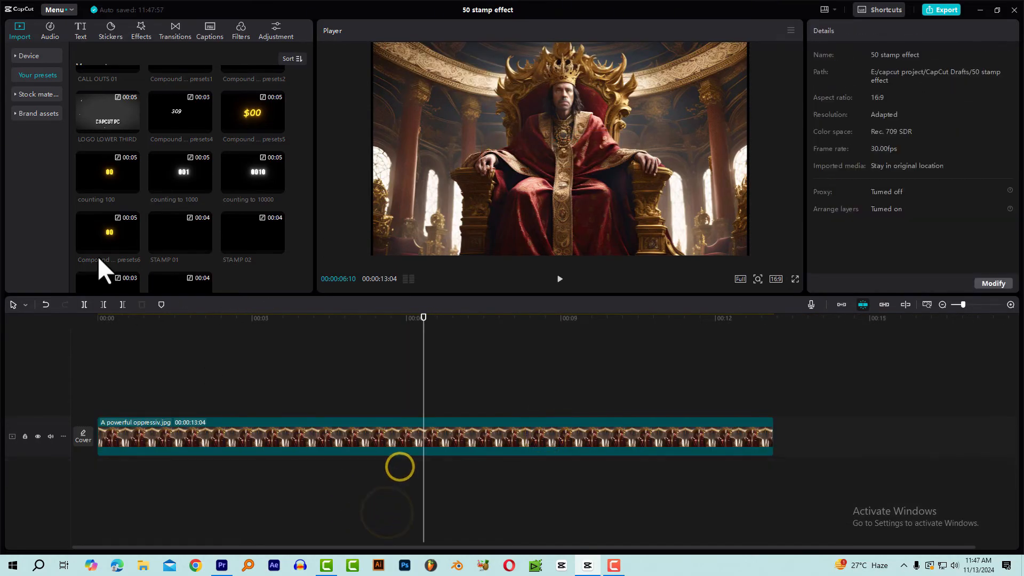
Place Compound clip presets7 above the throne image near 00:00:04:25 and break it into its separate clips.
{"action": "scroll", "coordinate": [97, 255], "scroll_direction": "down", "scroll_amount": 1}
{"action": "left_click", "coordinate": [115, 261]}
{"action": "left_click_drag", "start_coordinate": [111, 258], "coordinate": [348, 400]}
{"action": "left_click_drag", "start_coordinate": [364, 335], "coordinate": [393, 341]}
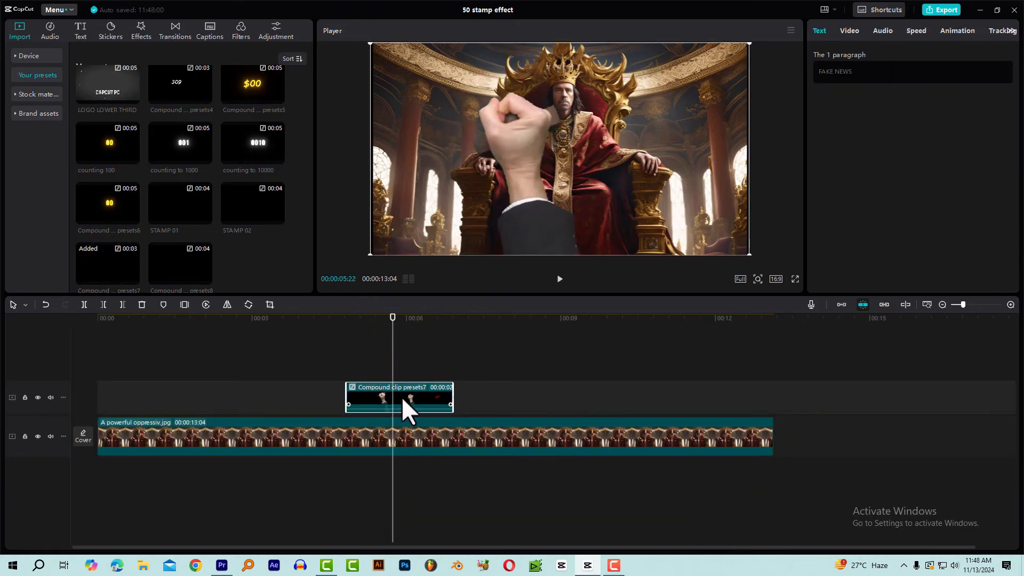
{"action": "right_click", "coordinate": [402, 397]}
{"action": "left_click", "coordinate": [449, 345]}
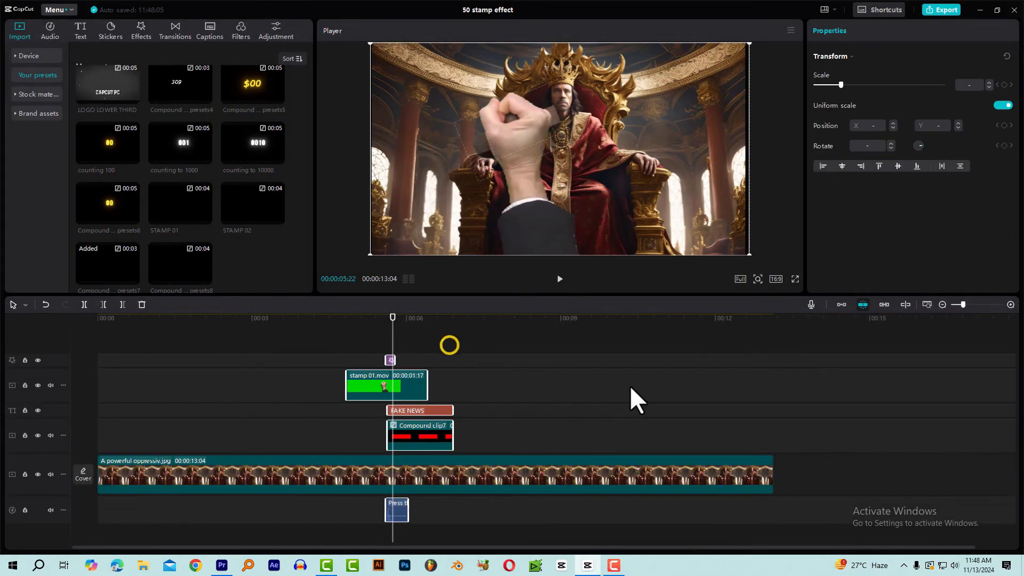
Check the first stamp at several playhead positions and show the settings of its FAKE NEWS text.
{"action": "left_click", "coordinate": [425, 324]}
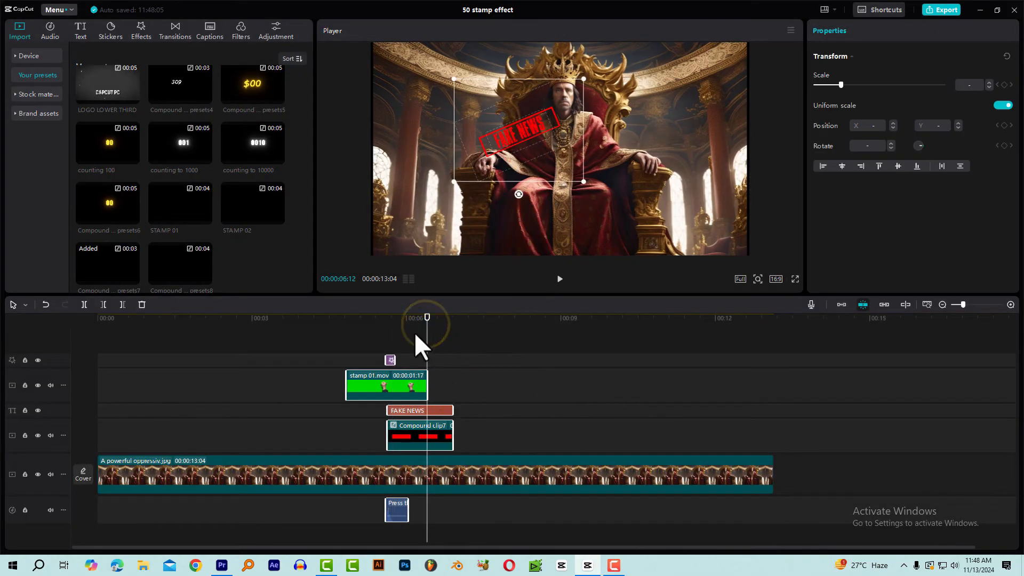
{"action": "left_click", "coordinate": [407, 321]}
{"action": "left_click", "coordinate": [433, 409]}
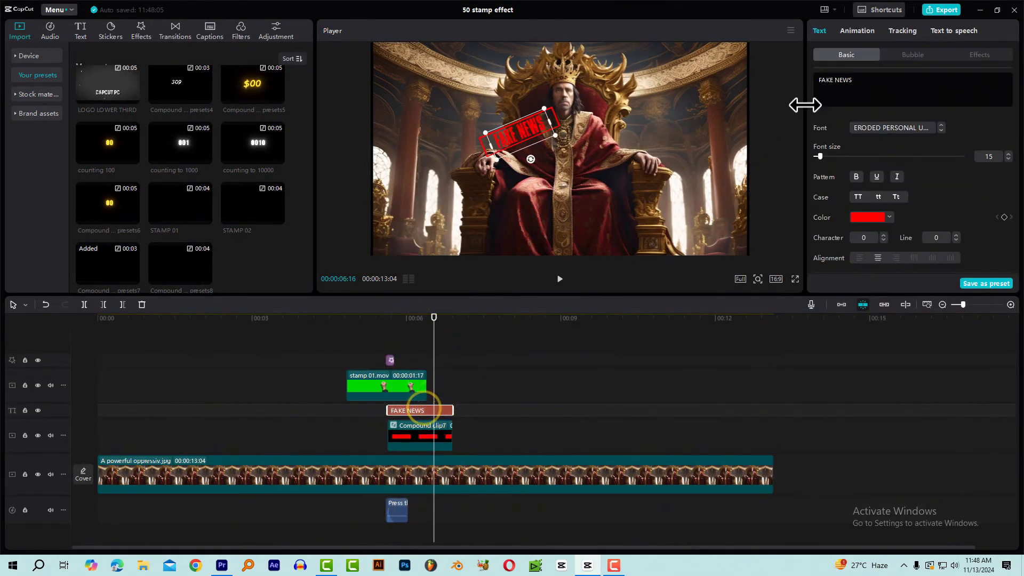
{"action": "left_click", "coordinate": [367, 325]}
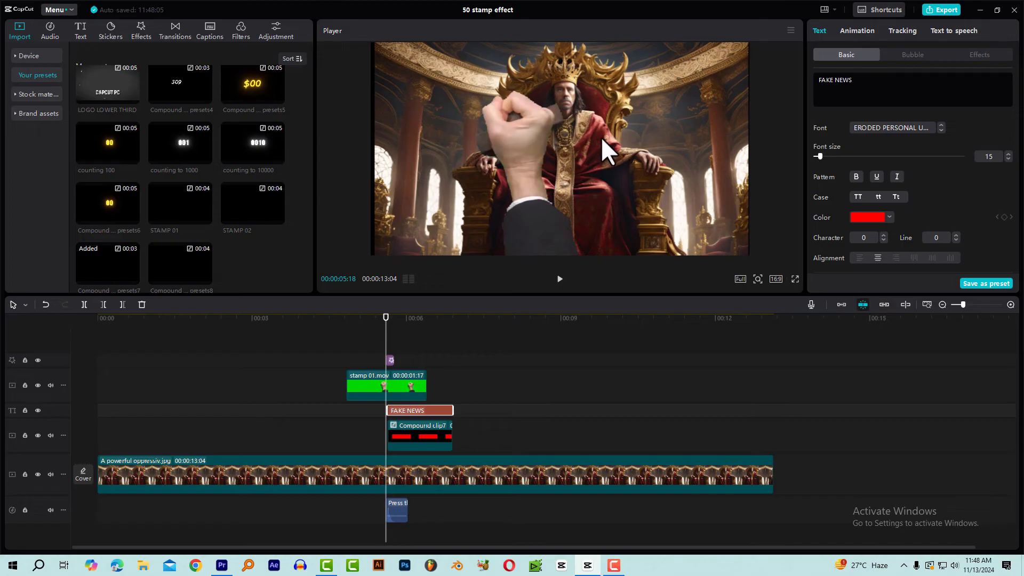
Select stamp 01.mov, the FAKE NEWS text and the red frame clip together and move them toward the right of the throne image.
{"action": "left_click", "coordinate": [411, 318]}
{"action": "left_click", "coordinate": [438, 380]}
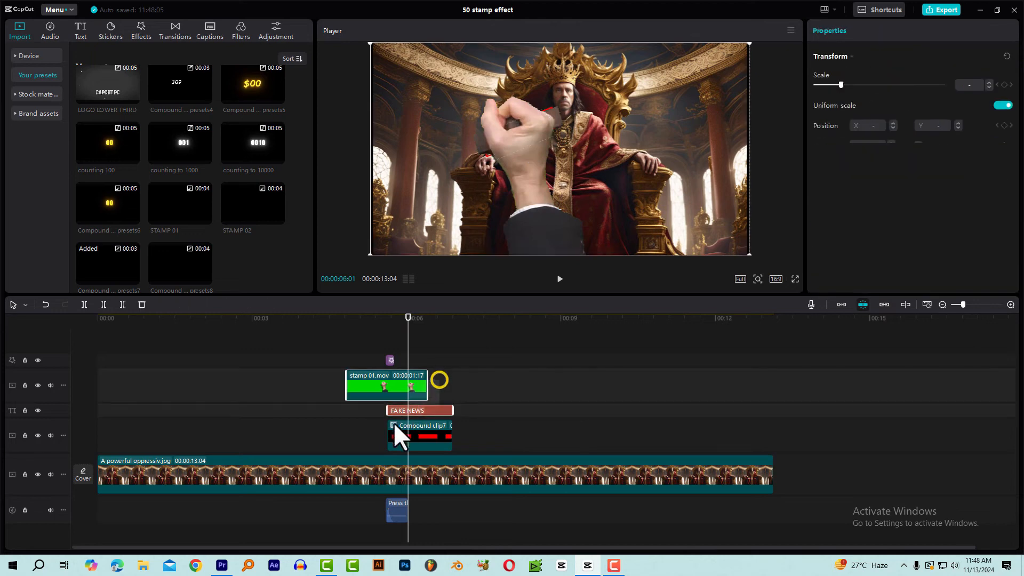
{"action": "left_click_drag", "start_coordinate": [394, 423], "coordinate": [379, 432]}
{"action": "left_click", "coordinate": [388, 324]}
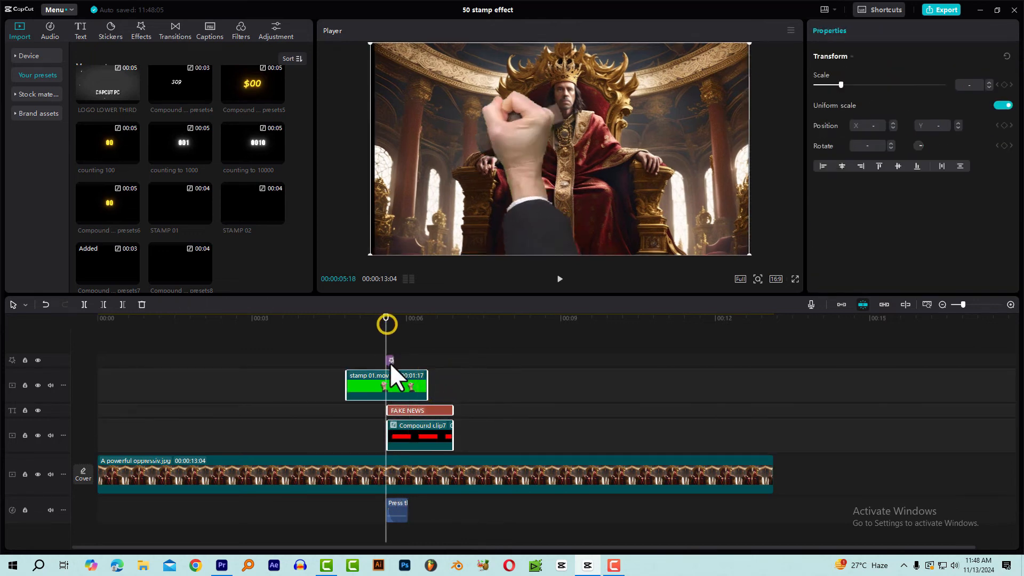
{"action": "left_click", "coordinate": [389, 362]}
{"action": "left_click_drag", "start_coordinate": [436, 377], "coordinate": [408, 428]}
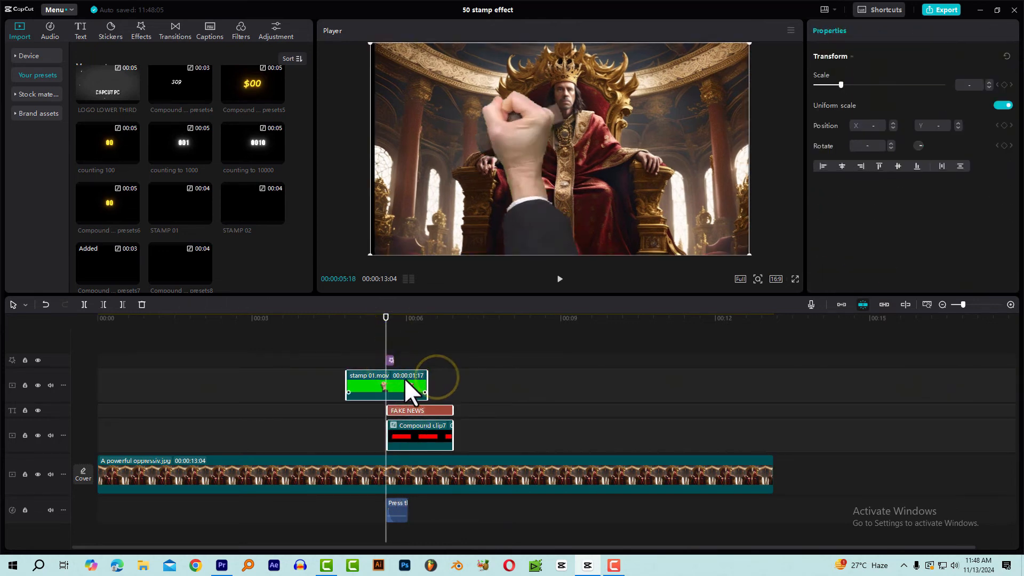
{"action": "left_click", "coordinate": [408, 324]}
{"action": "left_click_drag", "start_coordinate": [477, 237], "coordinate": [625, 213]}
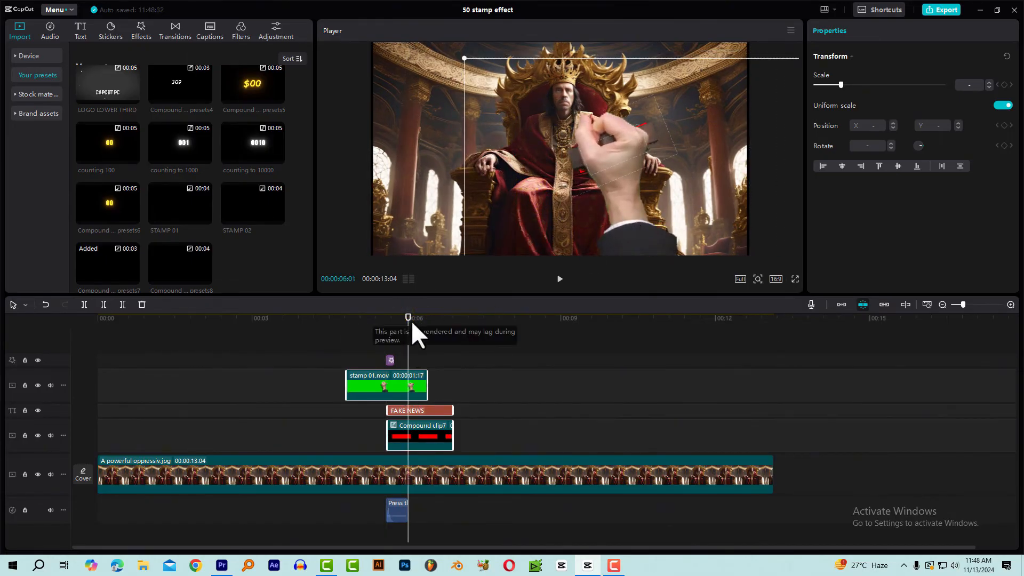
Scale the selected hand, text and frame down slightly and fine-tune their position over the king's shoulder.
{"action": "left_click_drag", "start_coordinate": [411, 324], "coordinate": [402, 349]}
{"action": "left_click", "coordinate": [601, 169]}
{"action": "mouse_move", "coordinate": [614, 171]}
{"action": "left_mouse_down"}
{"action": "mouse_move", "coordinate": [645, 156]}
{"action": "mouse_move", "coordinate": [622, 184]}
{"action": "left_mouse_up"}
{"action": "mouse_move", "coordinate": [484, 79]}
{"action": "left_mouse_down"}
{"action": "mouse_move", "coordinate": [473, 72]}
{"action": "mouse_move", "coordinate": [497, 88]}
{"action": "left_mouse_up"}
{"action": "left_click_drag", "start_coordinate": [651, 180], "coordinate": [631, 165]}
Play the repositioned stamp animation from 00:00:04:25 to check it.
{"action": "left_click", "coordinate": [345, 320]}
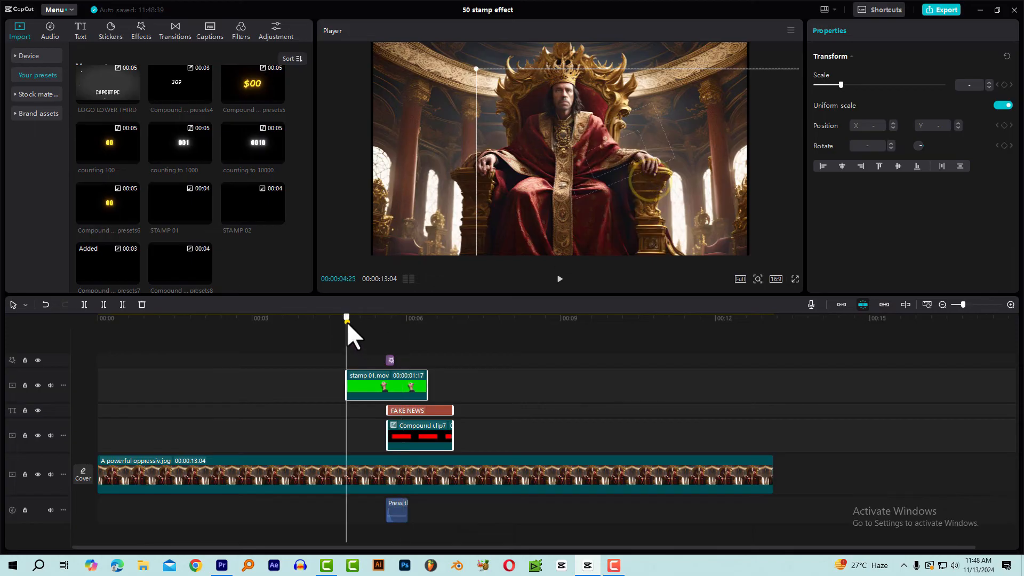
{"action": "key", "text": "space"}
{"action": "key", "text": "space"}
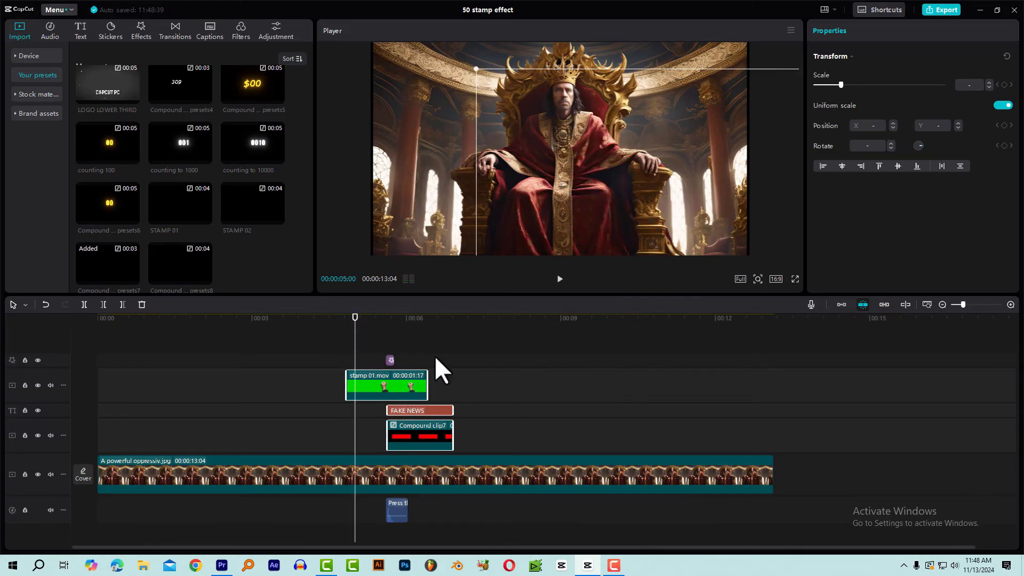
{"action": "left_click", "coordinate": [328, 319]}
{"action": "left_click", "coordinate": [345, 319]}
{"action": "key", "text": "space"}
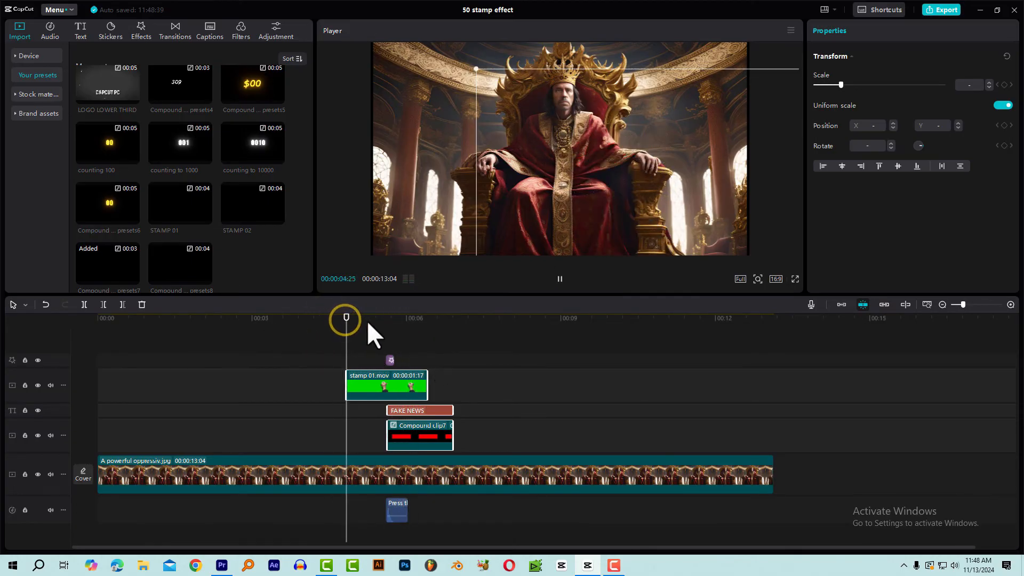
{"action": "key", "text": "space"}
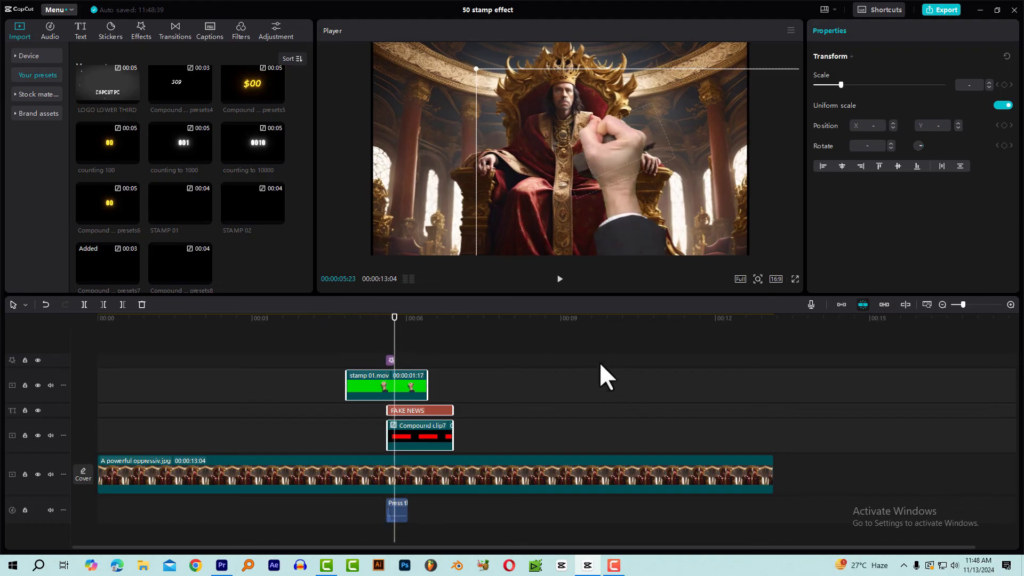
Check the FAKE NEWS stamp on the throne image at several moments around the hand's exit.
{"action": "left_click", "coordinate": [427, 321]}
{"action": "left_click", "coordinate": [437, 321]}
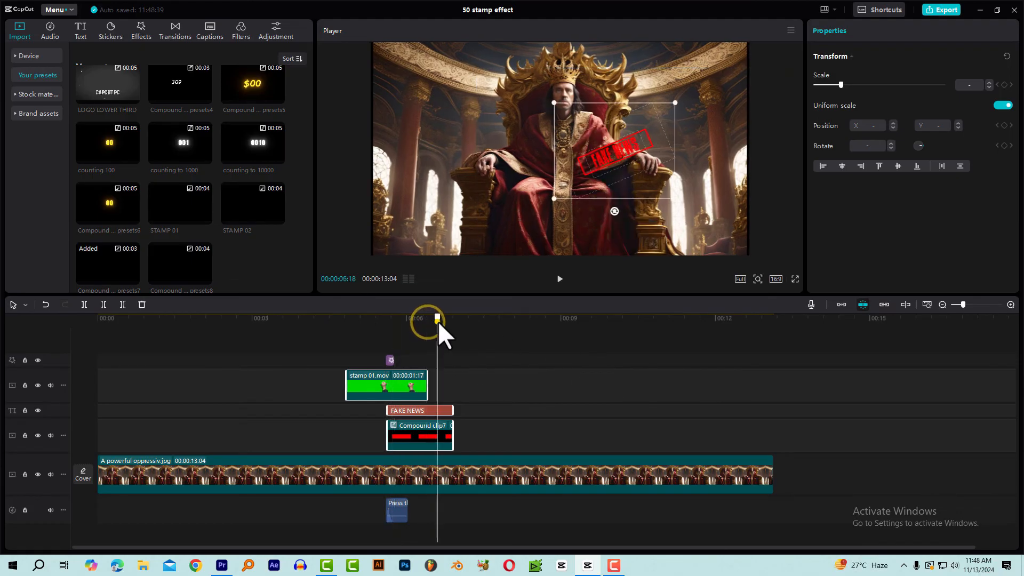
{"action": "left_click", "coordinate": [412, 317]}
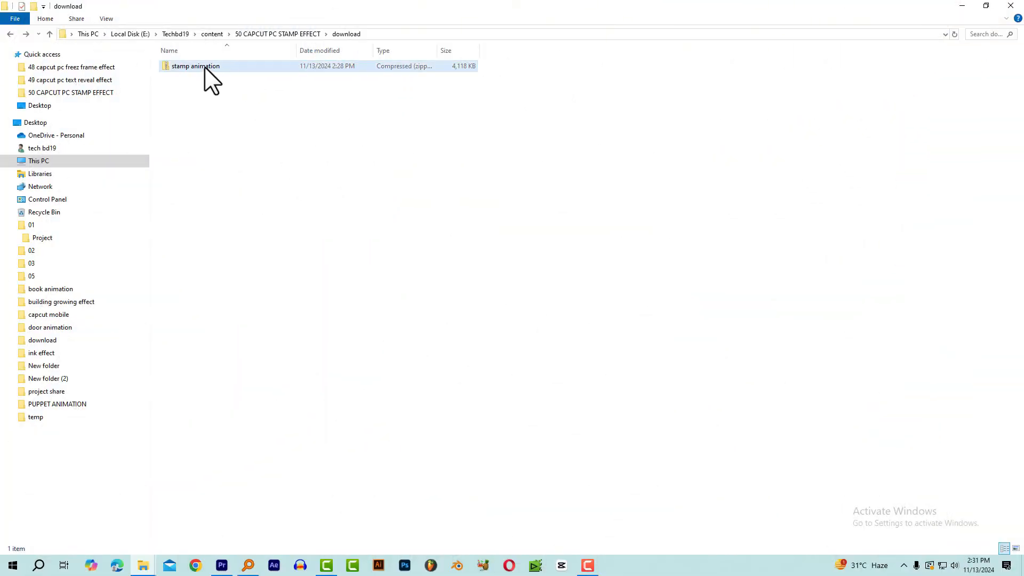
Extract the stamp animation archive into its own stamp animation folder with 7-Zip and copy the extracted folder.
{"action": "left_click", "coordinate": [204, 66]}
{"action": "right_click", "coordinate": [204, 66]}
{"action": "mouse_move", "coordinate": [274, 128]}
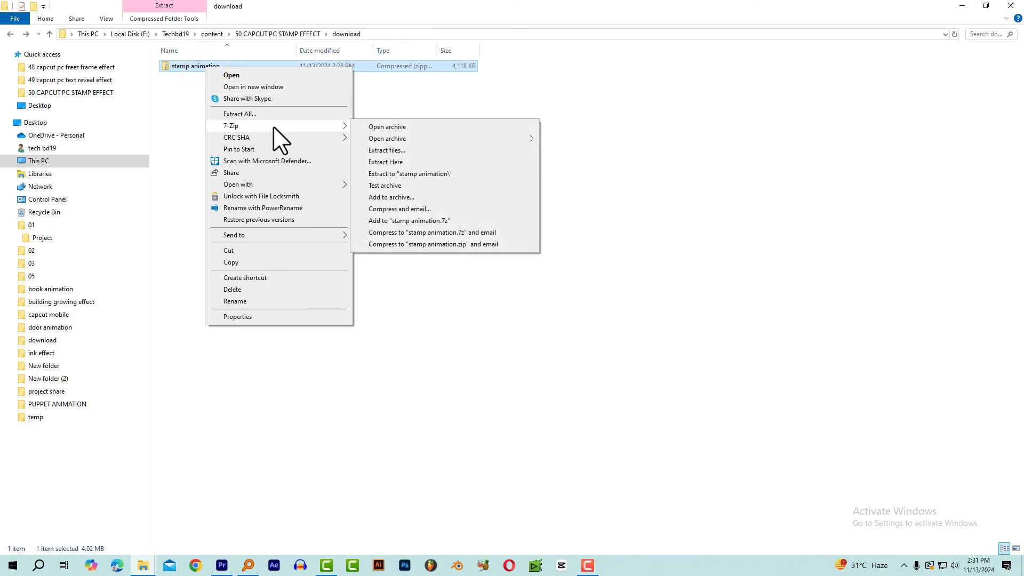
{"action": "left_click", "coordinate": [411, 174]}
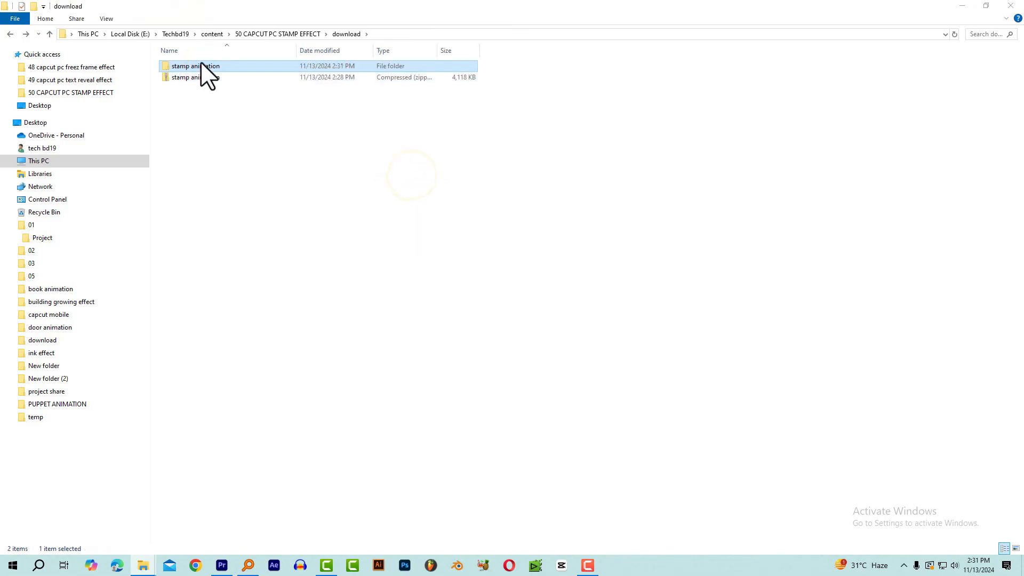
{"action": "right_click", "coordinate": [206, 66]}
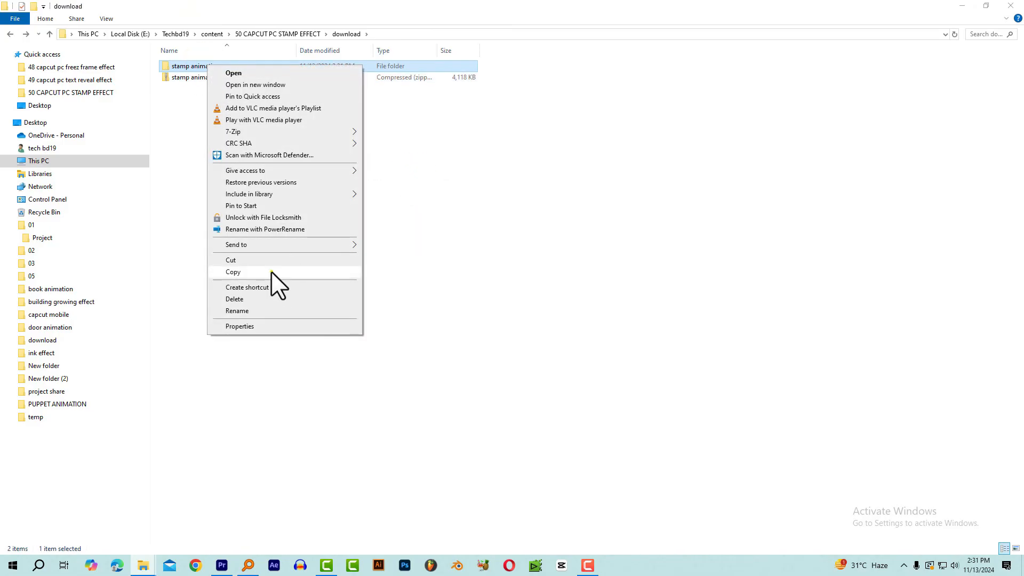
{"action": "left_click", "coordinate": [271, 271]}
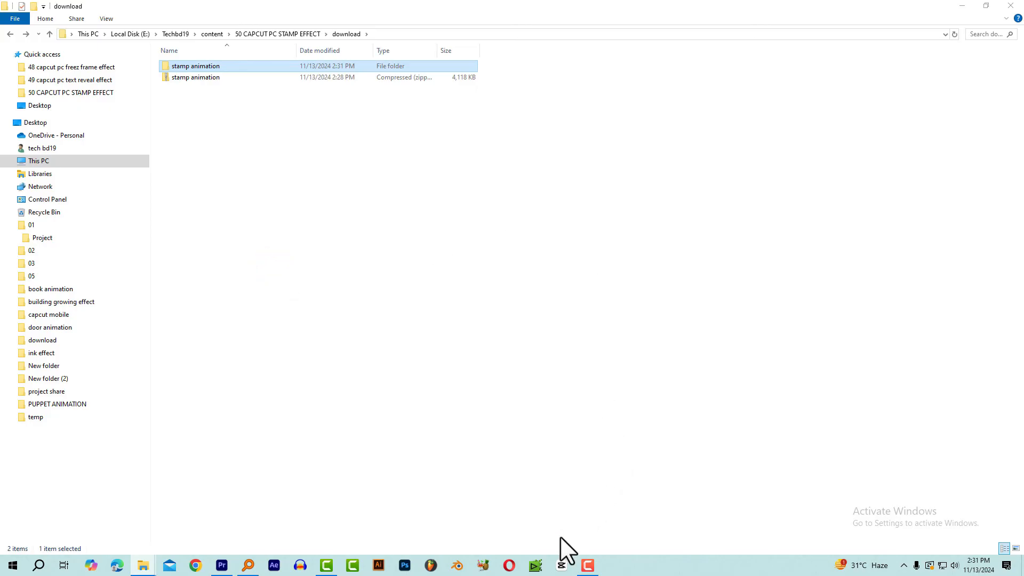
Switch to CapCut and browse to the CapCut Drafts save location from the draft settings.
{"action": "left_click", "coordinate": [562, 566]}
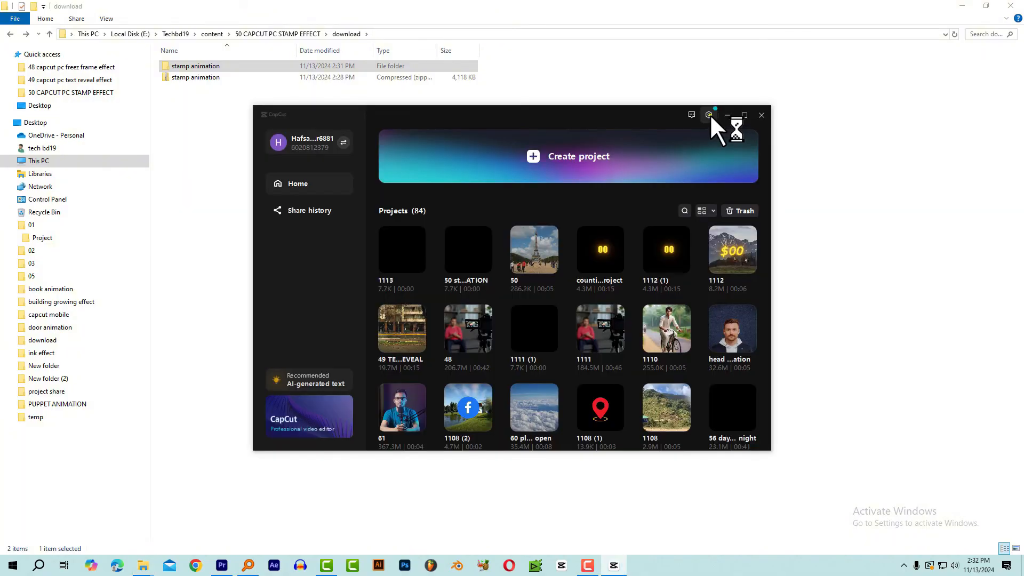
{"action": "left_click", "coordinate": [708, 115]}
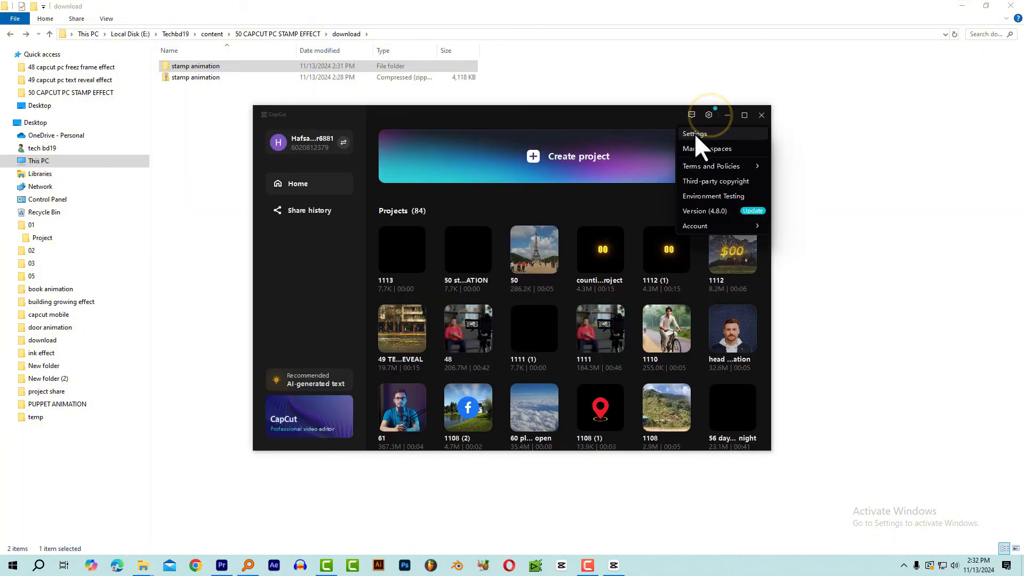
{"action": "left_click", "coordinate": [694, 133]}
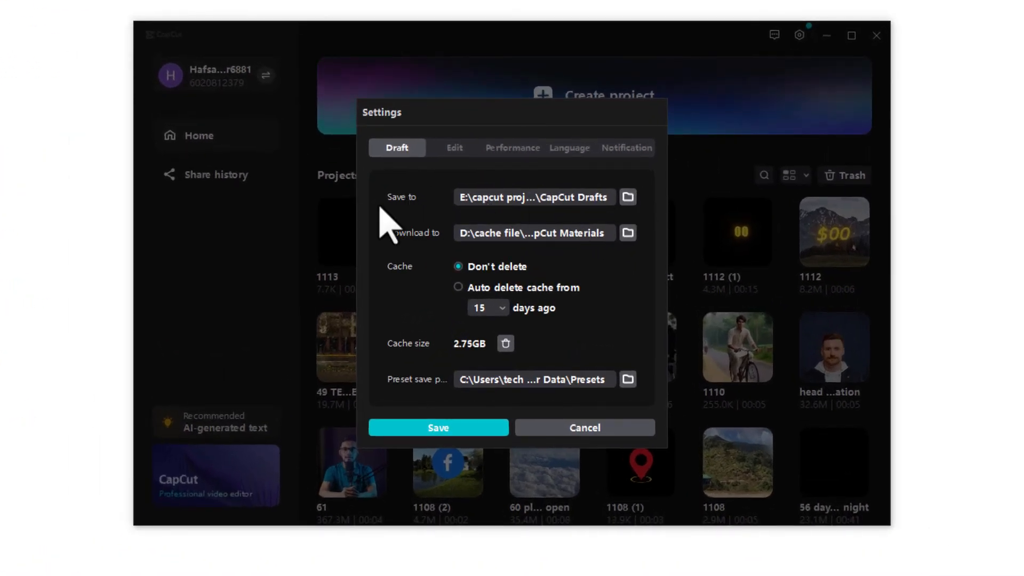
{"action": "left_click", "coordinate": [628, 197]}
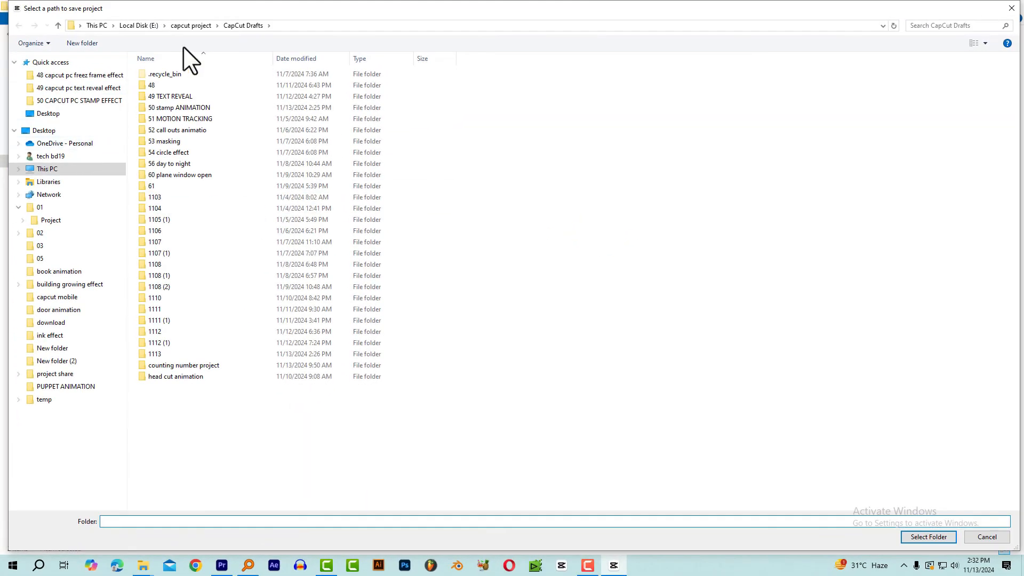
Paste the stamp animation folder into CapCut Drafts and leave the folder picker and settings without changing the save path.
{"action": "right_click", "coordinate": [450, 397]}
{"action": "left_click", "coordinate": [469, 456]}
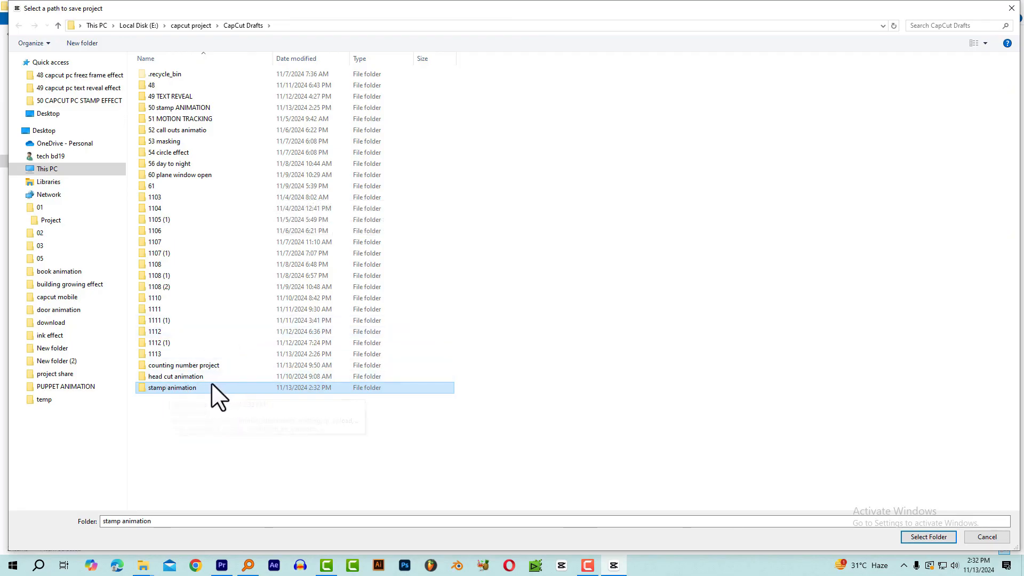
{"action": "left_click", "coordinate": [986, 536]}
{"action": "left_click", "coordinate": [559, 383]}
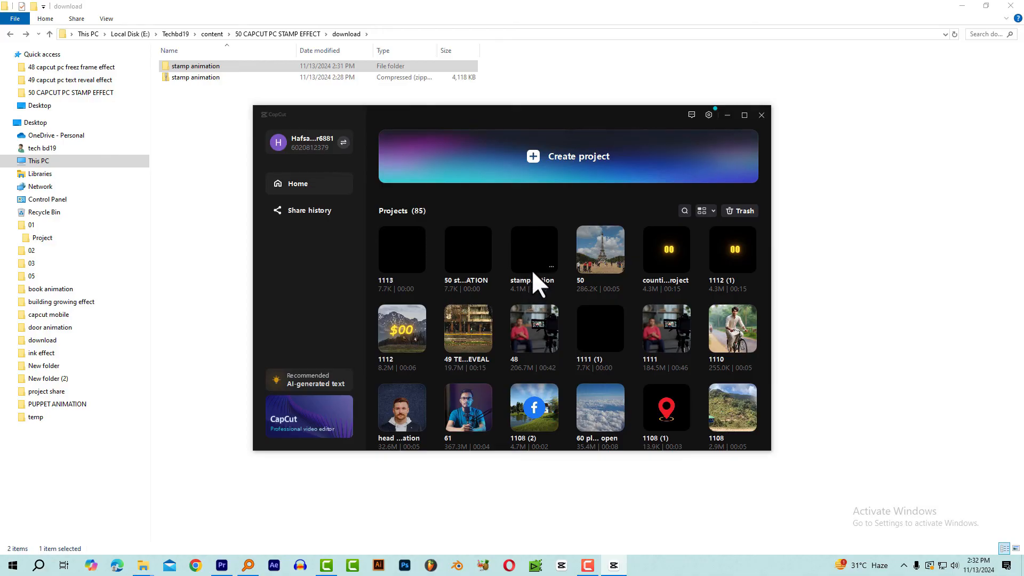
Open the stamp animation project and preview its first stamp compound clip at several playhead positions.
{"action": "left_click", "coordinate": [531, 243]}
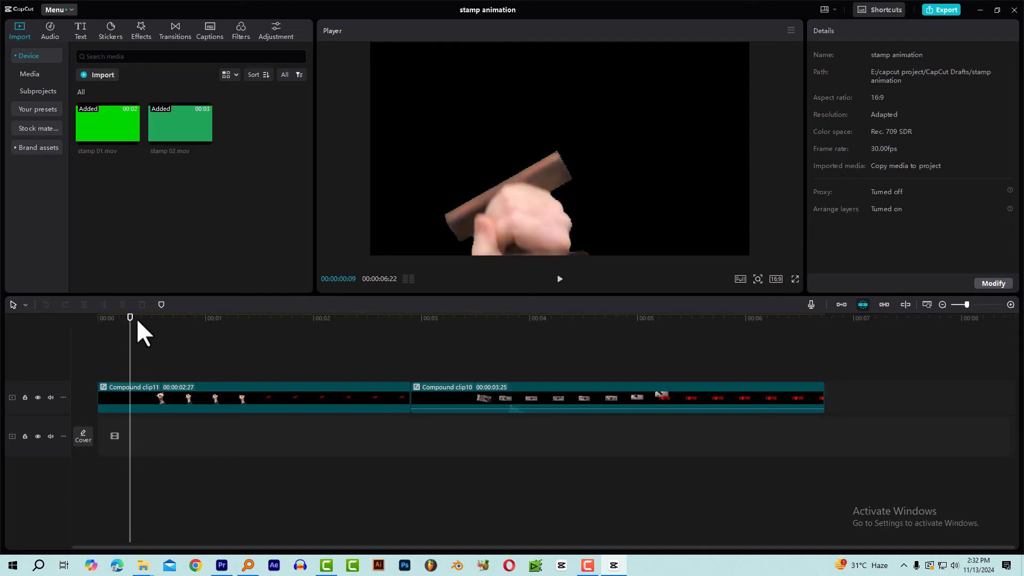
{"action": "left_click_drag", "start_coordinate": [148, 316], "coordinate": [285, 319]}
{"action": "left_click", "coordinate": [282, 388]}
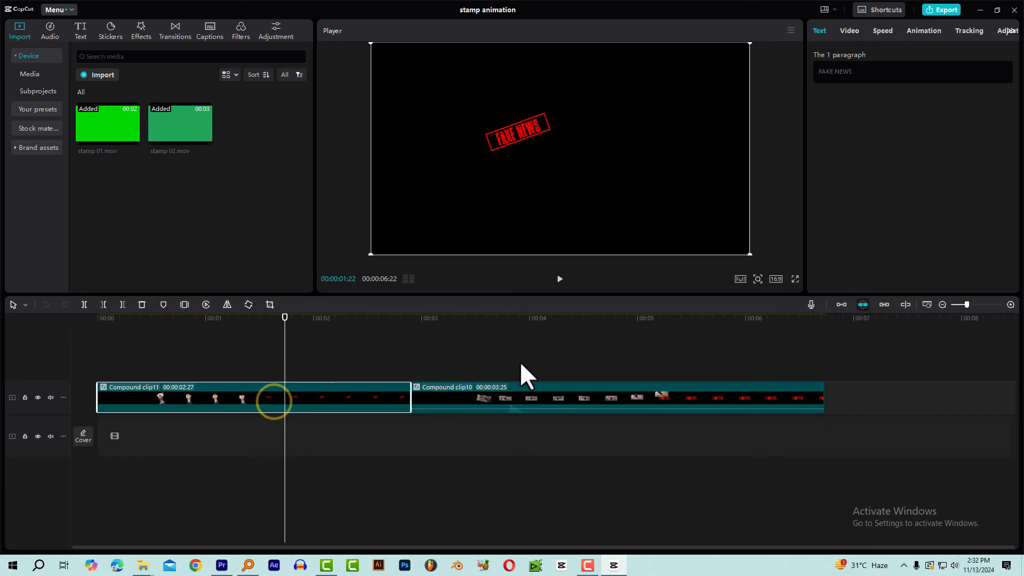
{"action": "left_click_drag", "start_coordinate": [462, 320], "coordinate": [255, 333]}
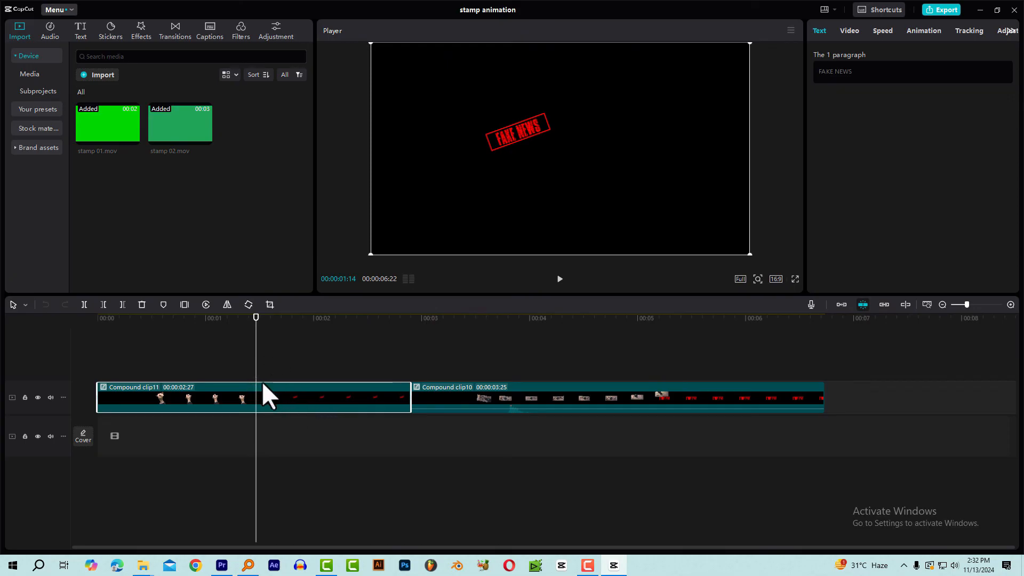
Save Compound clip11 as a preset and look it up among the saved presets.
{"action": "right_click", "coordinate": [247, 393]}
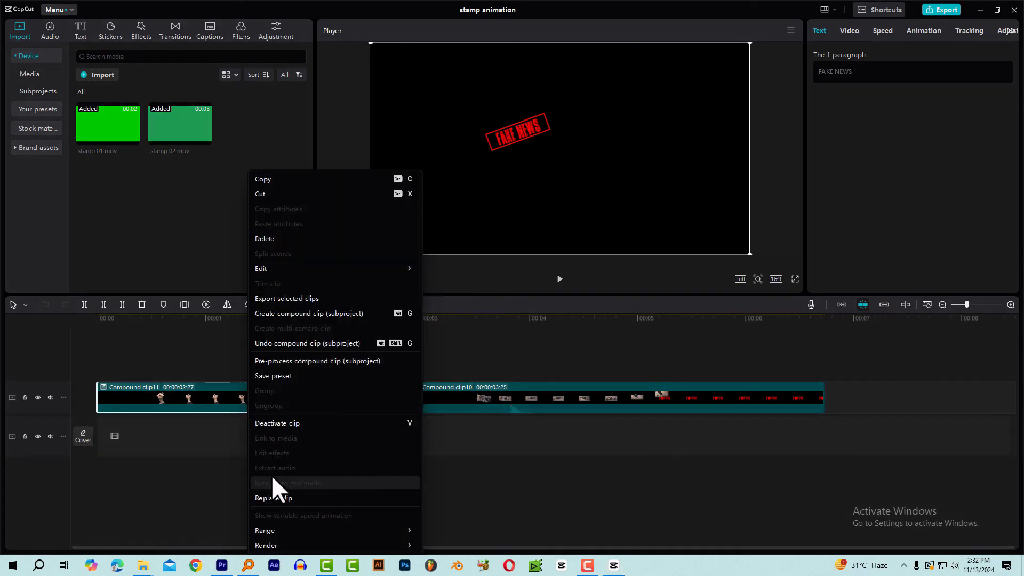
{"action": "left_click", "coordinate": [279, 379]}
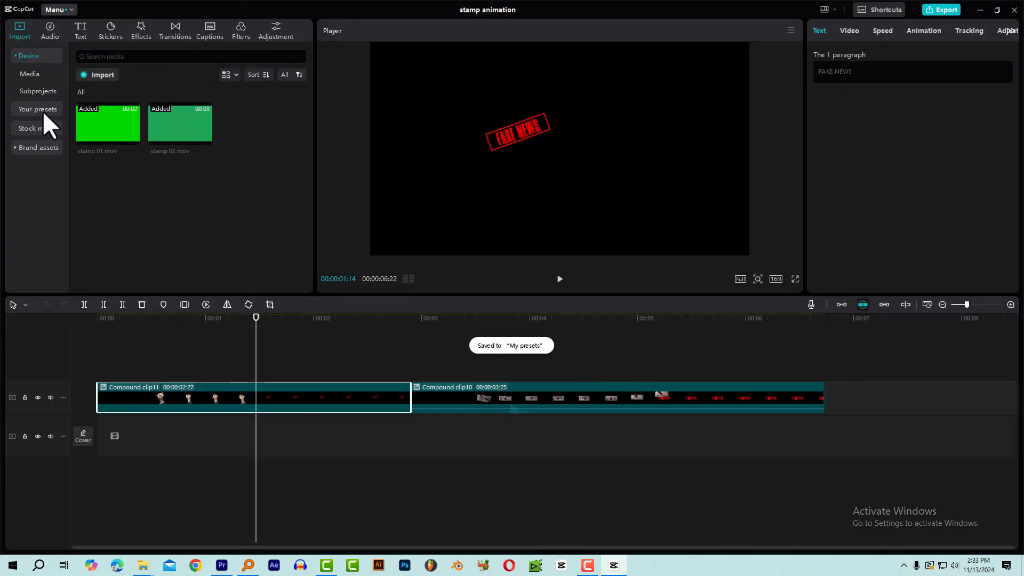
{"action": "left_click", "coordinate": [42, 108]}
{"action": "scroll", "coordinate": [258, 186], "scroll_direction": "down", "scroll_amount": 5}
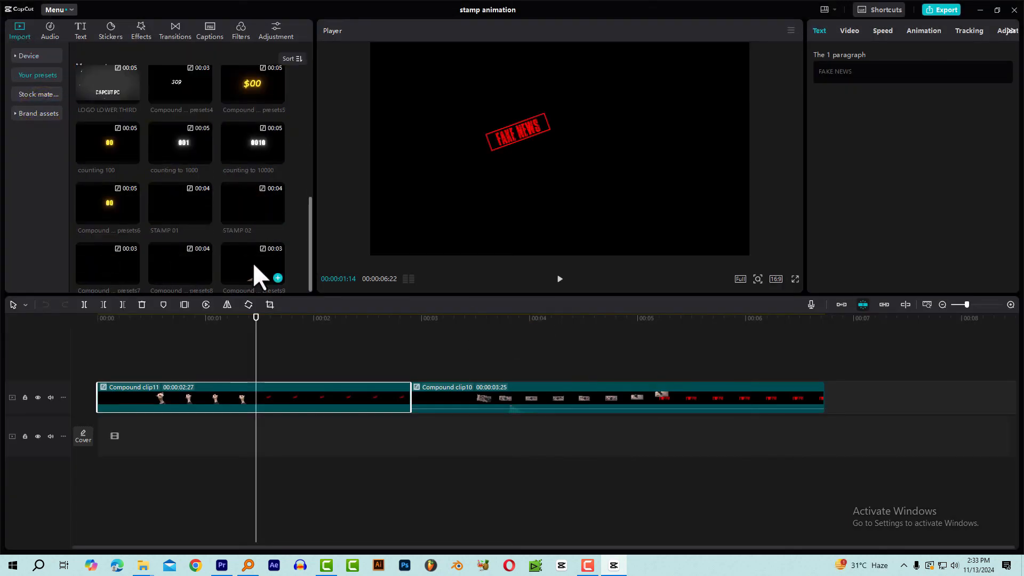
Save Compound clip10 as a preset and look it up at the end of the saved presets.
{"action": "left_click", "coordinate": [493, 320]}
{"action": "left_click", "coordinate": [502, 393]}
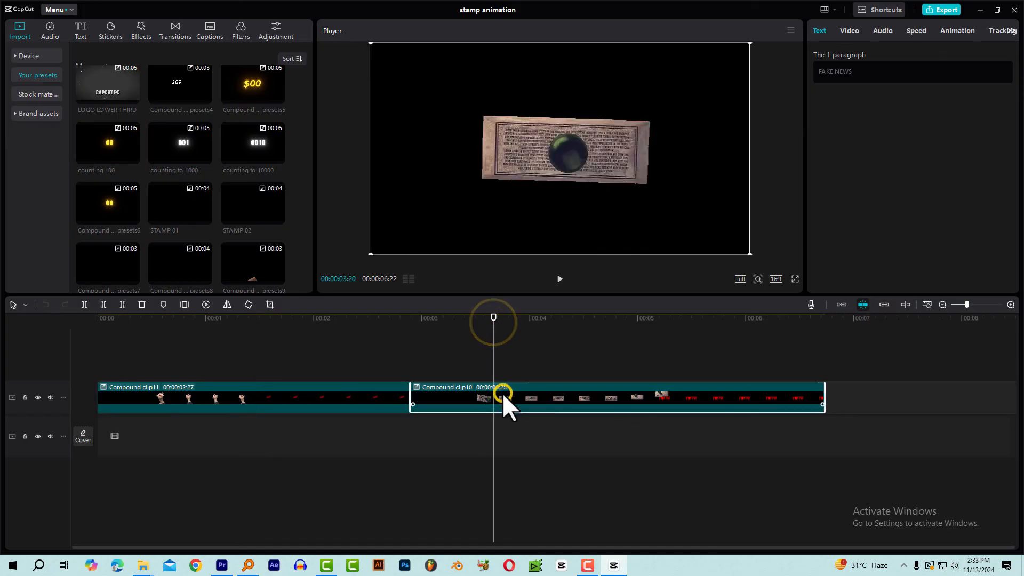
{"action": "right_click", "coordinate": [502, 392]}
{"action": "left_click", "coordinate": [531, 406]}
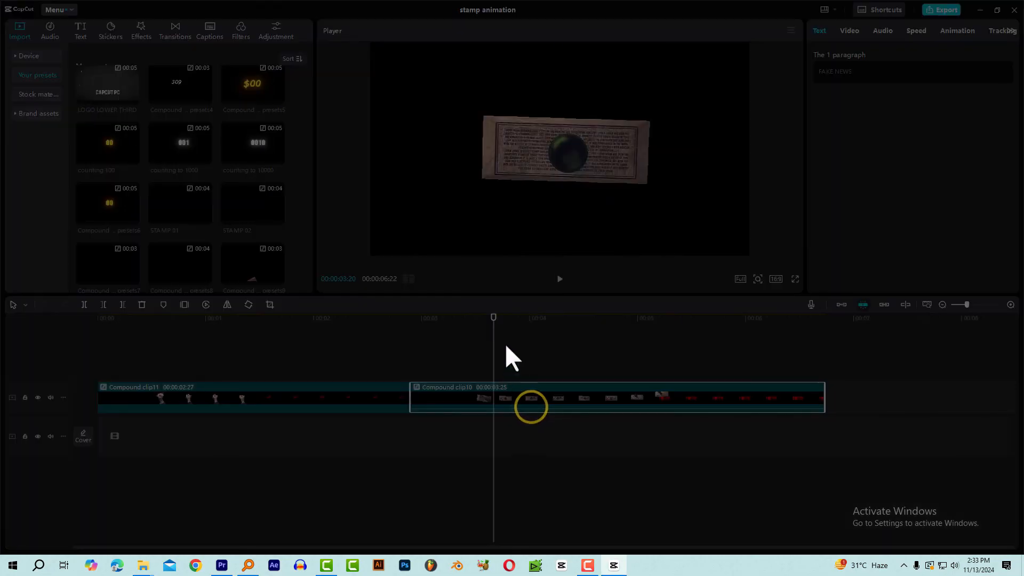
{"action": "left_click_drag", "start_coordinate": [310, 235], "coordinate": [310, 260]}
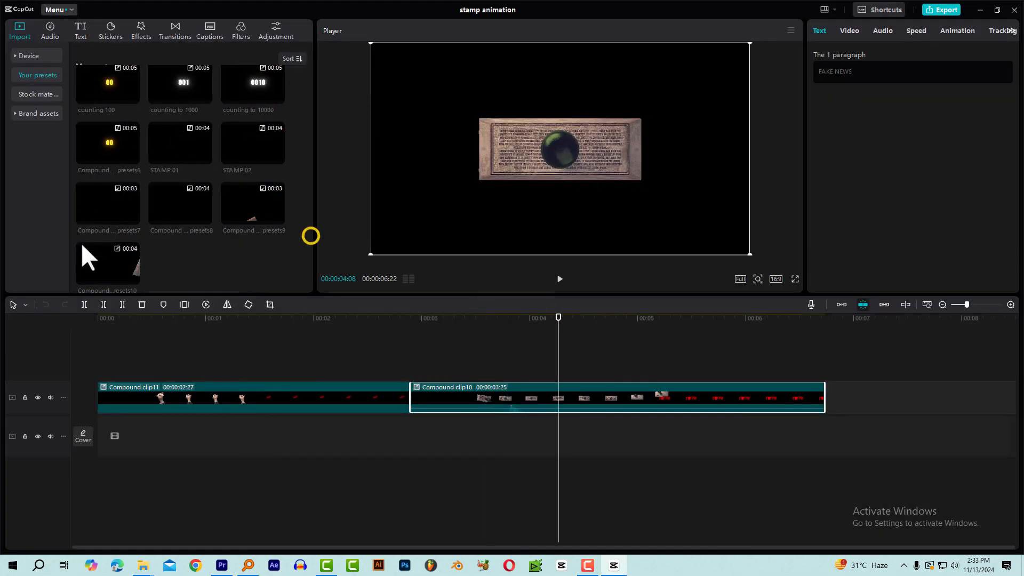
Undo the compound clip on Compound clip10 to split it into its separate layers.
{"action": "left_click", "coordinate": [513, 316]}
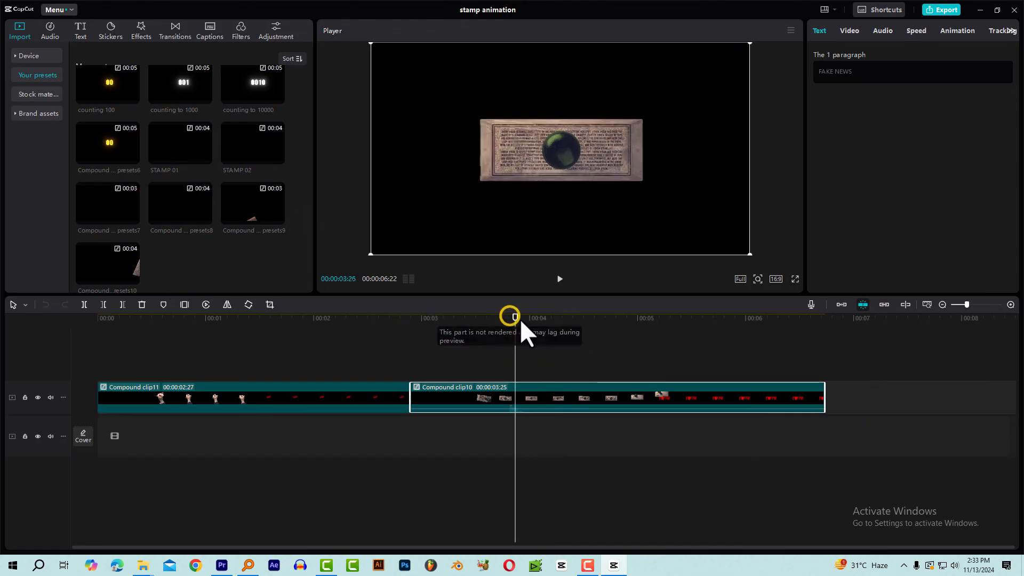
{"action": "right_click", "coordinate": [539, 396]}
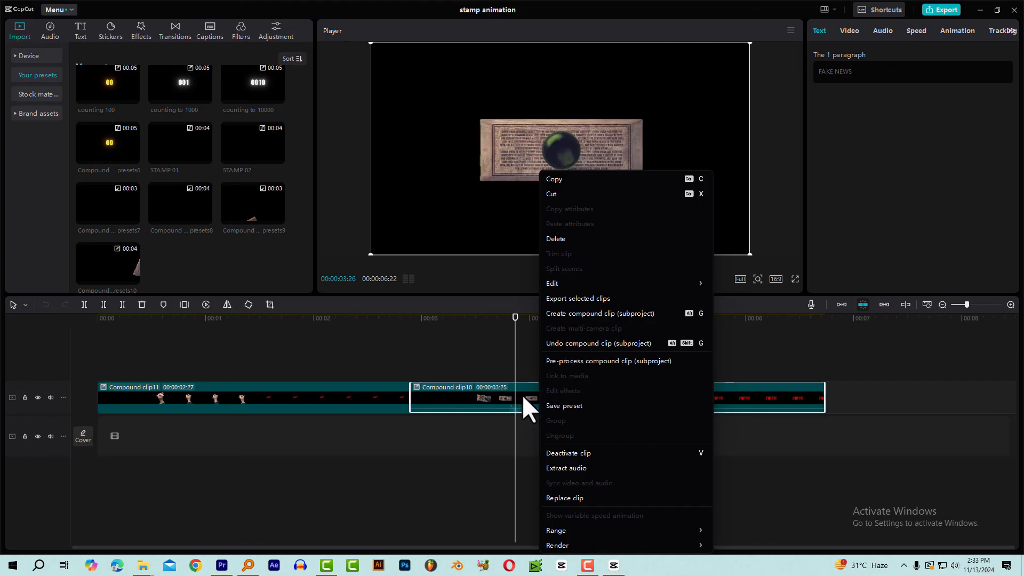
{"action": "left_click", "coordinate": [572, 344]}
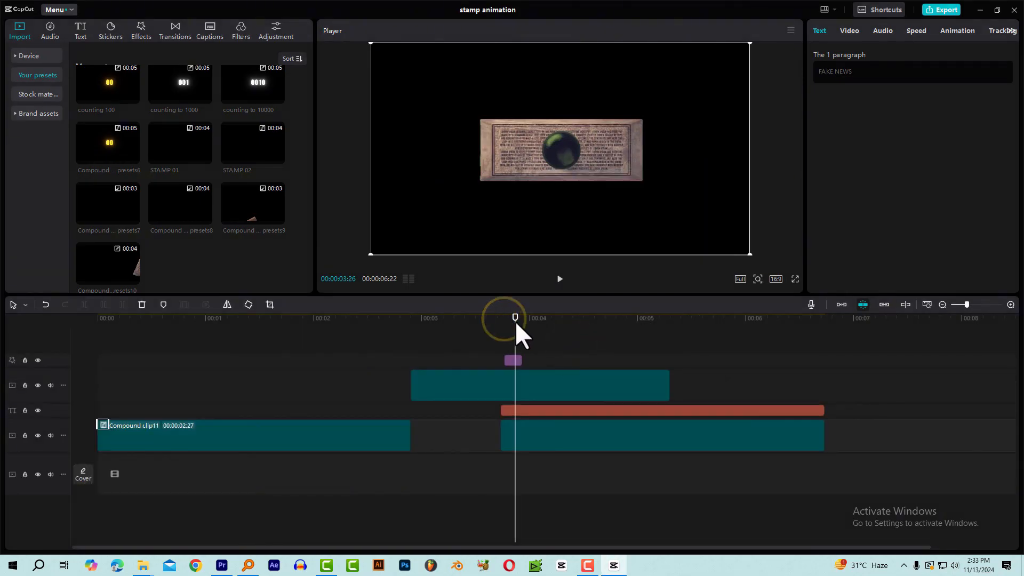
Scrub through the separated stamp 02.mov, STAMP EFFECT text and red frame layers to review the animation.
{"action": "left_click", "coordinate": [602, 389]}
{"action": "left_click", "coordinate": [648, 322]}
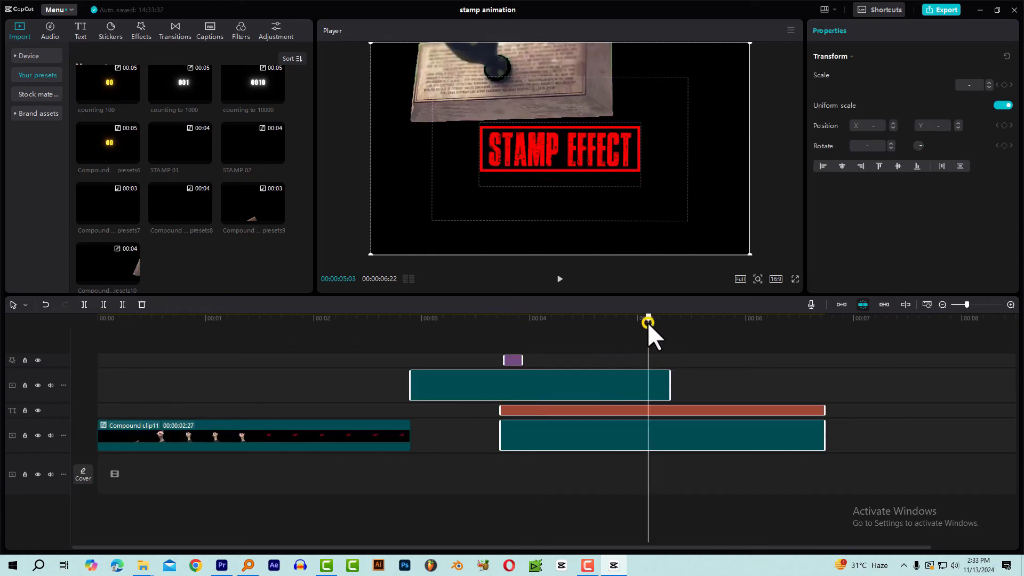
{"action": "left_click_drag", "start_coordinate": [493, 320], "coordinate": [621, 362]}
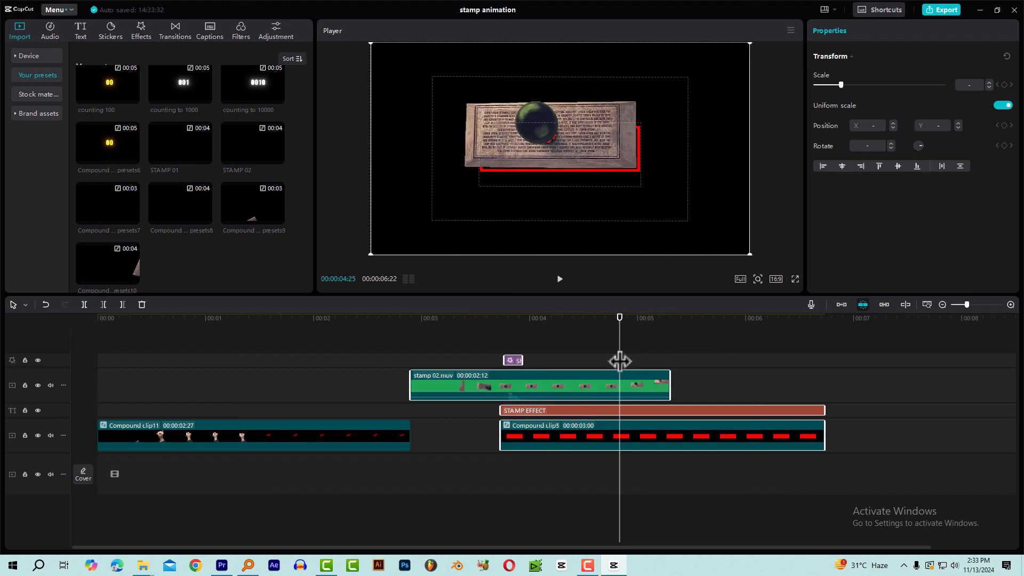